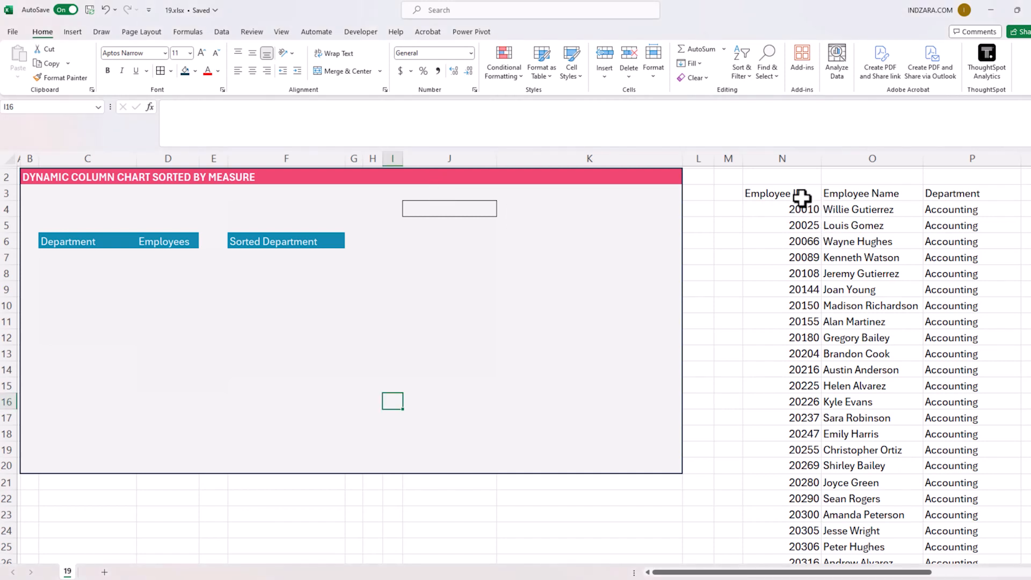
# - Convert the employee data range N3:P361, including its header row, into a table
pyautogui.moveTo(803, 193); pyautogui.dragTo(932, 436)
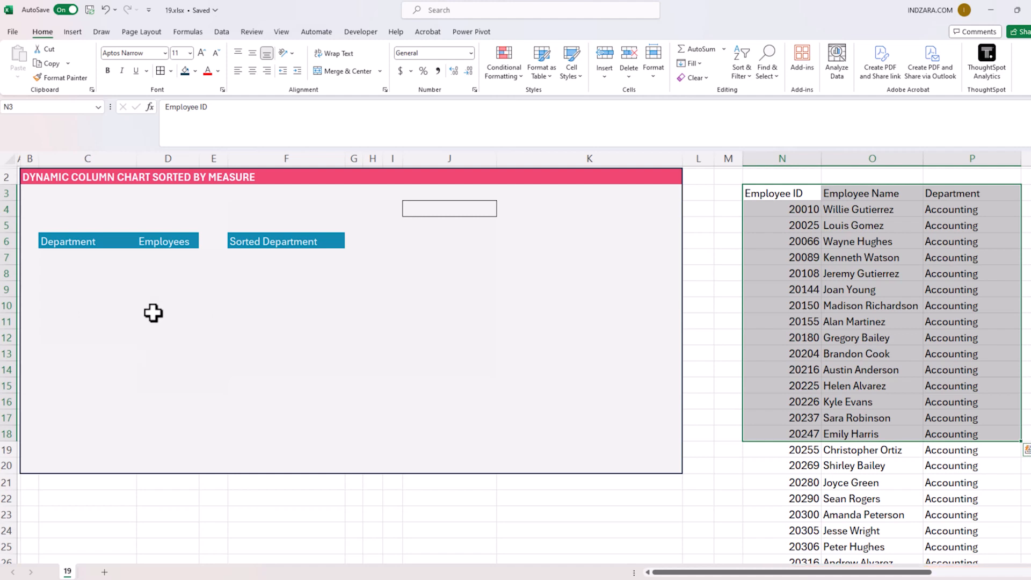
pyautogui.click(795, 194)
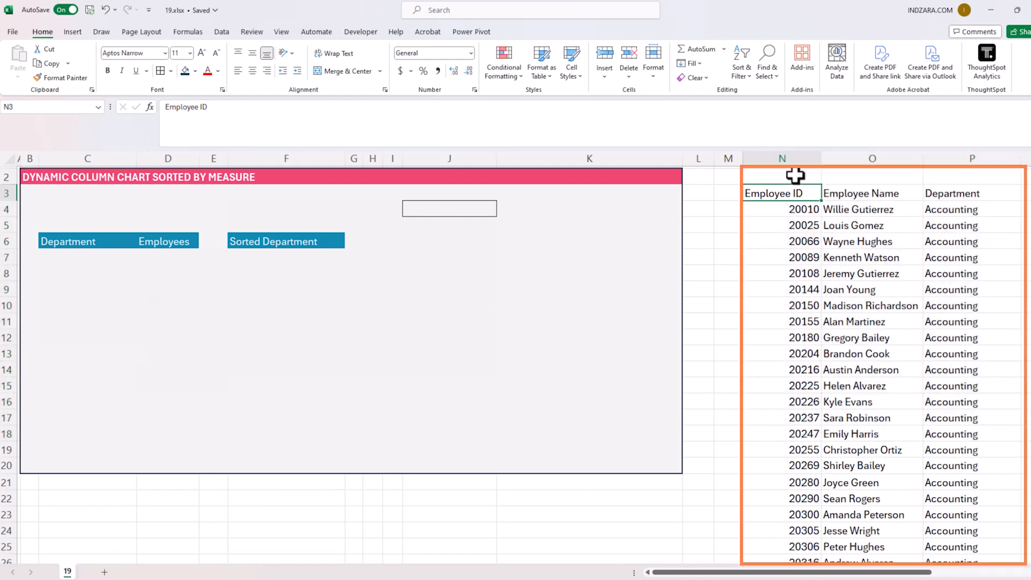
pyautogui.hotkey('ctrl', 'shift', 'Right')
pyautogui.hotkey('ctrl', 'shift', 'Down')
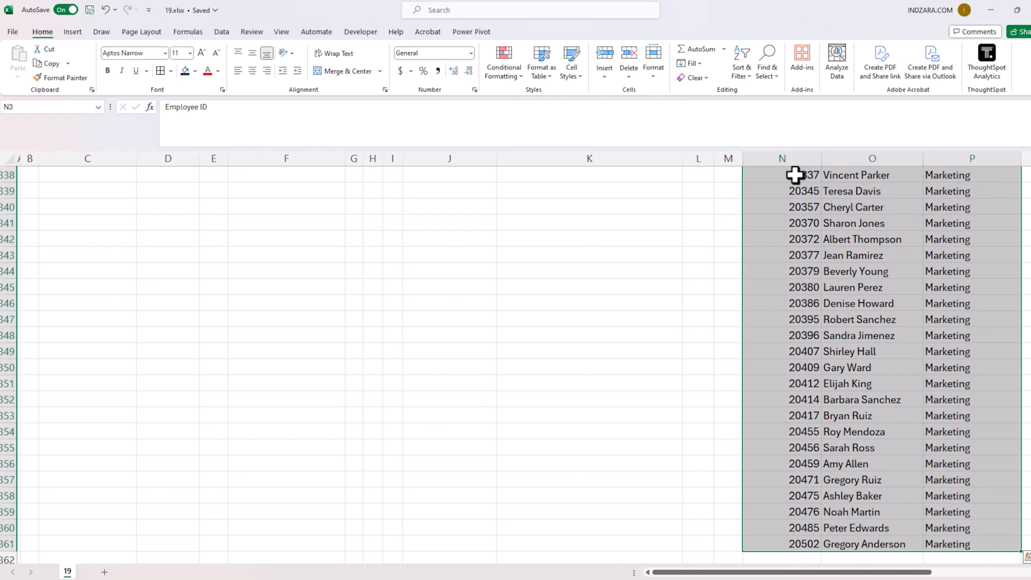
pyautogui.hotkey('ctrl', 't')
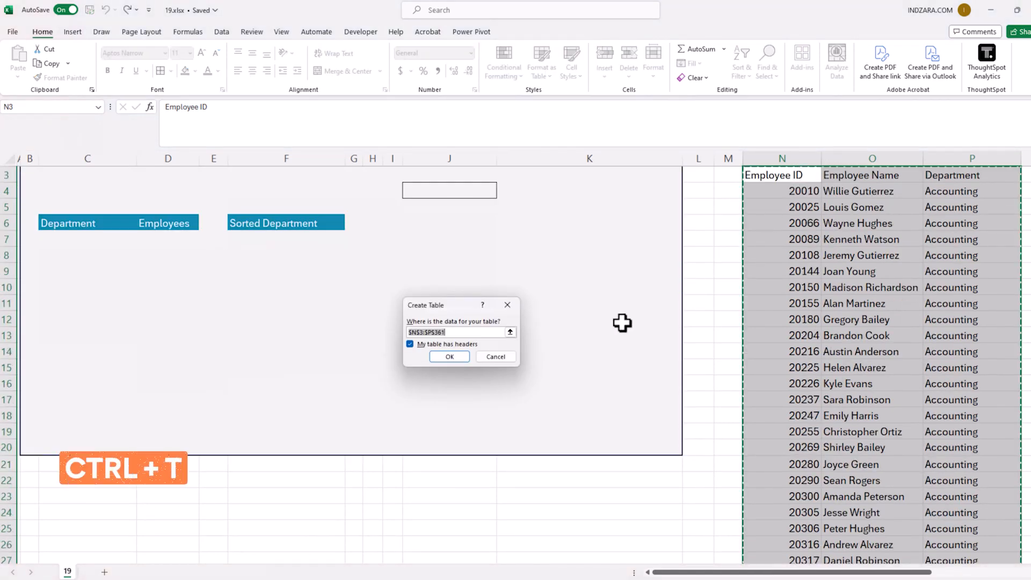
pyautogui.click(450, 357)
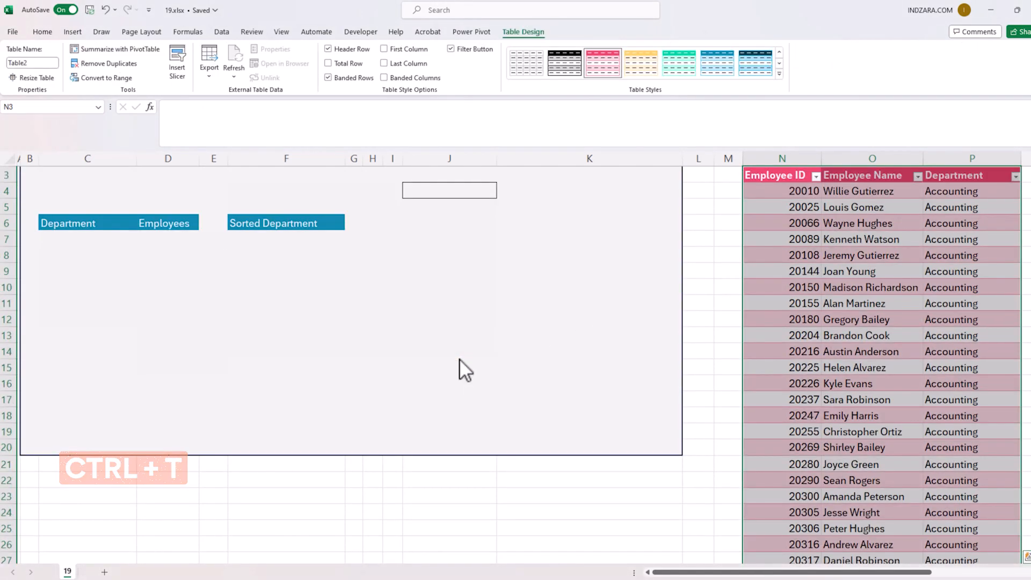
# - Rename the employee table as Data
pyautogui.click(43, 63)
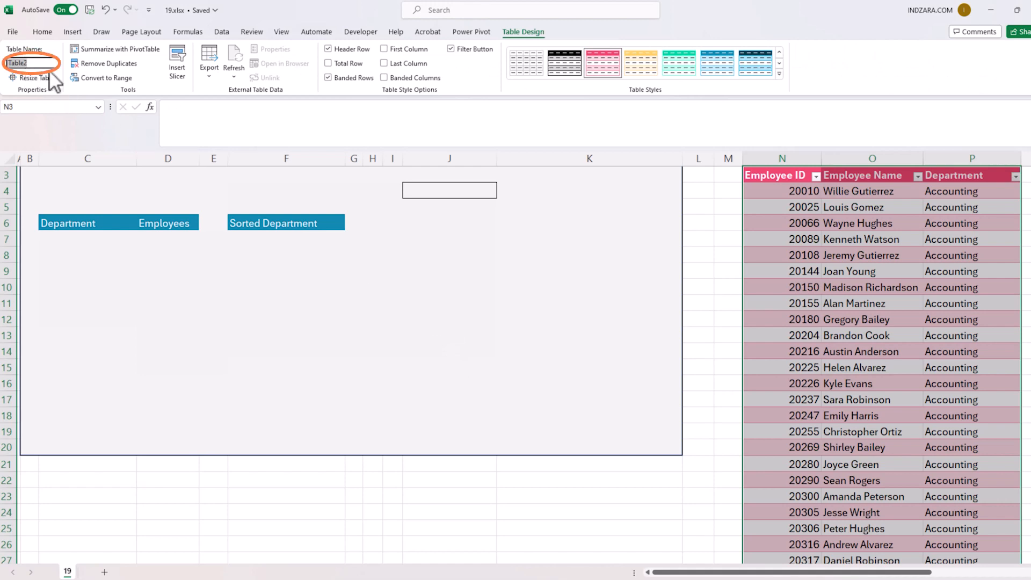
pyautogui.write('Data')
pyautogui.press('Return')
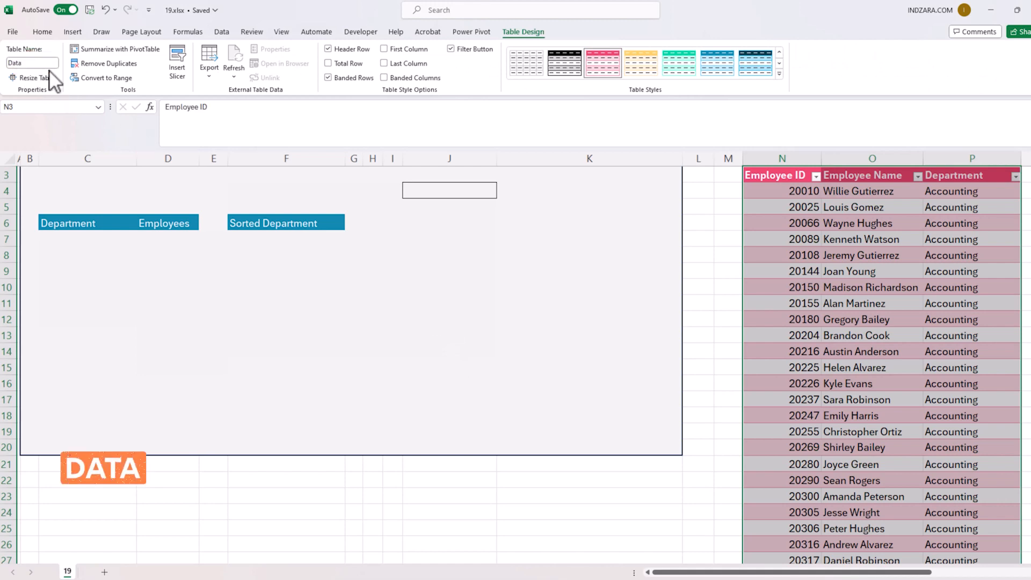
# - Enter =UNIQUE(Data[Department]) in cell C7 to list the distinct departments under the Department header
pyautogui.click(78, 239)
pyautogui.scroll(1, 77, 242)
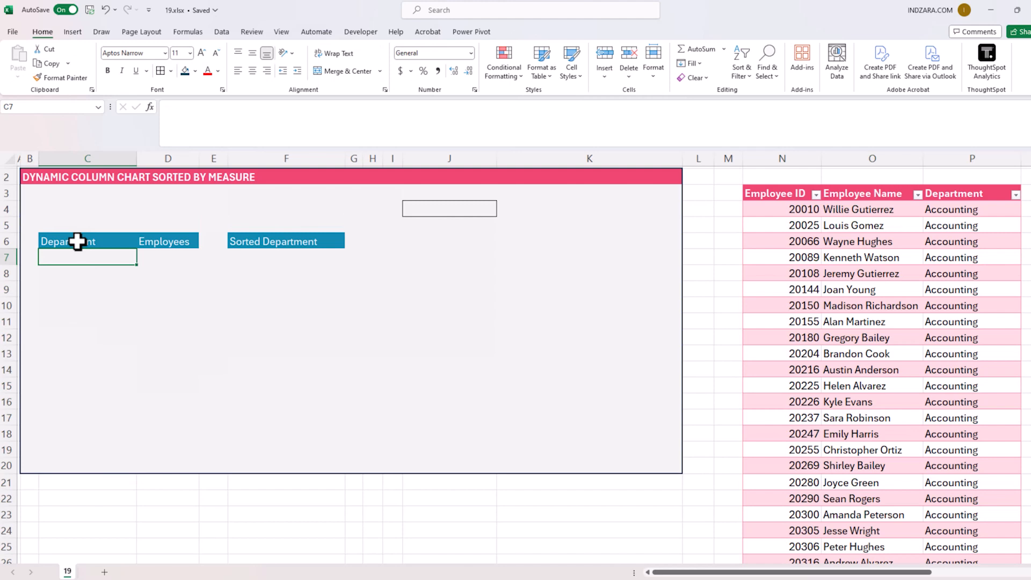
pyautogui.scroll(-1, 78, 242)
pyautogui.scroll(1, 107, 258)
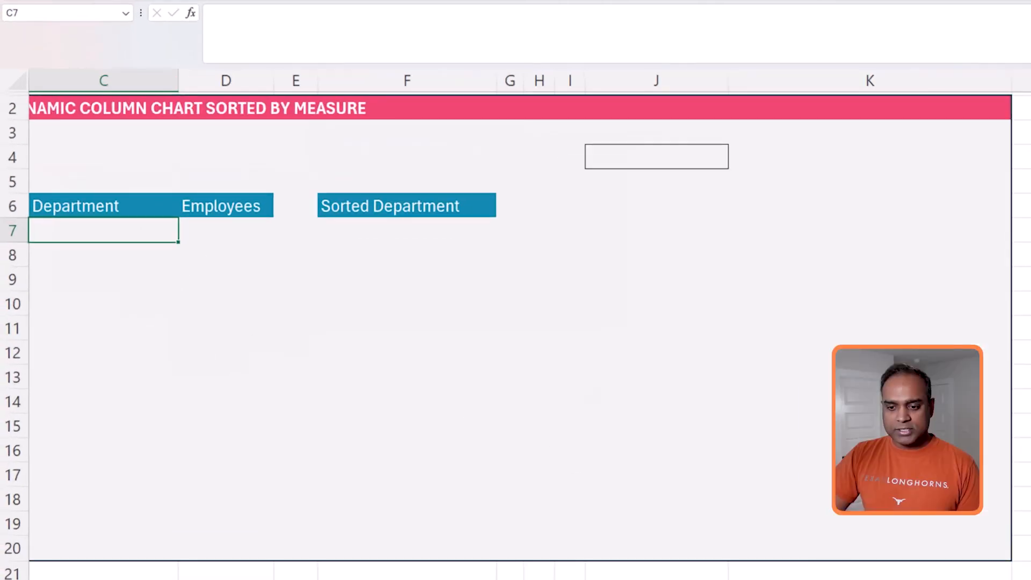
pyautogui.hscroll(-1, 656, 539)
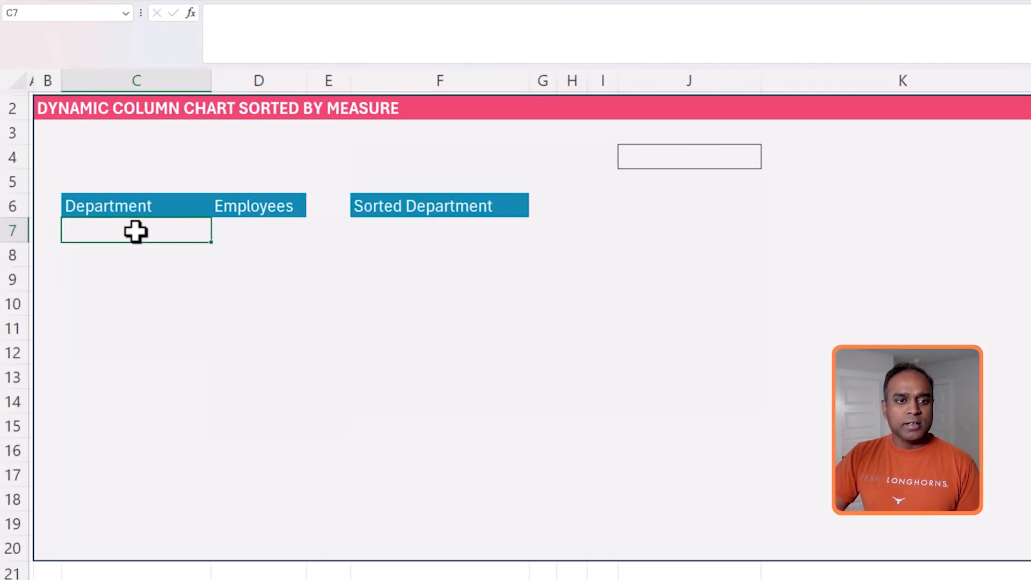
pyautogui.write('=')
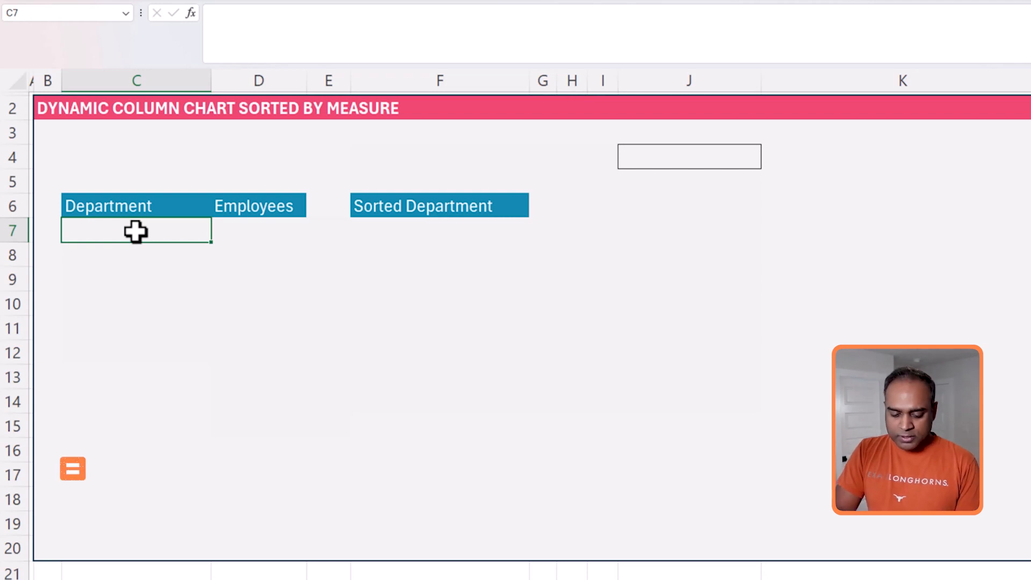
pyautogui.write('UNIQUE(')
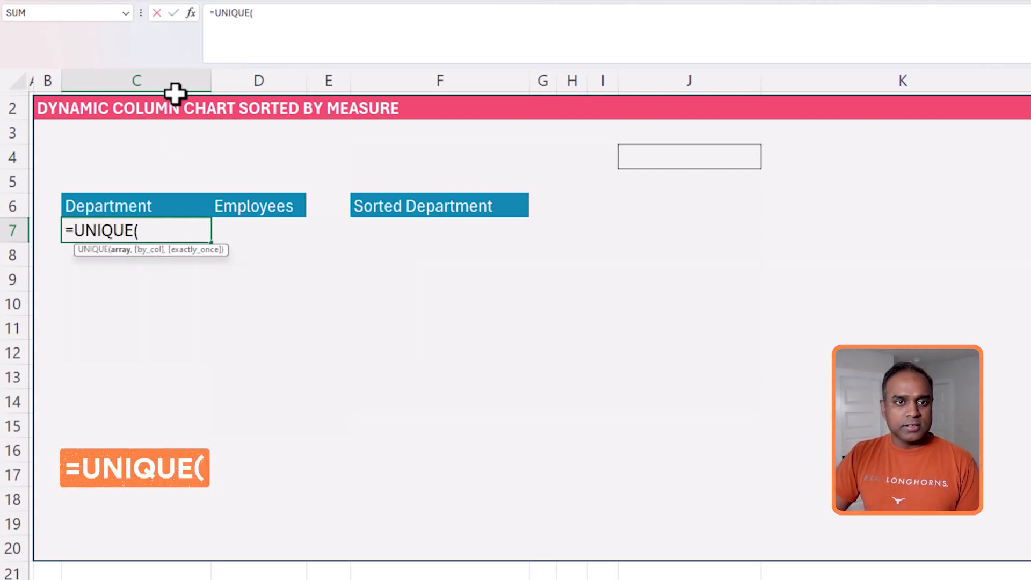
pyautogui.click(151, 1)
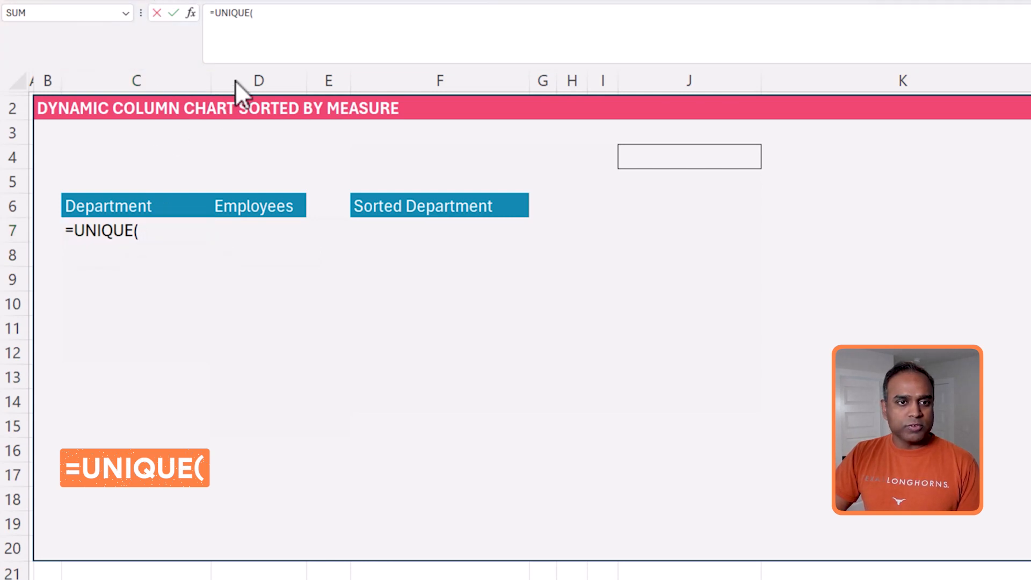
pyautogui.click(274, 37)
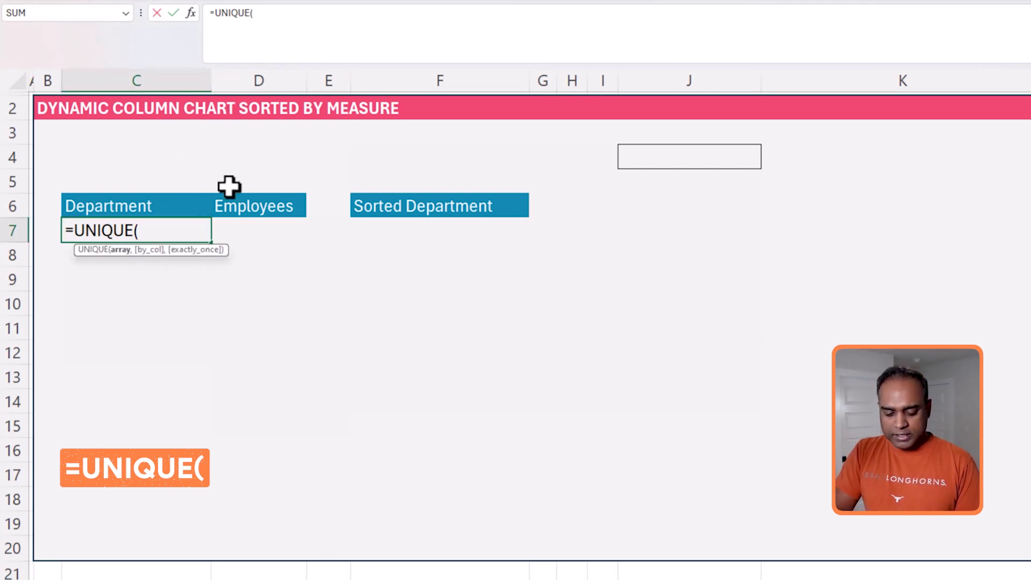
pyautogui.write('Data[')
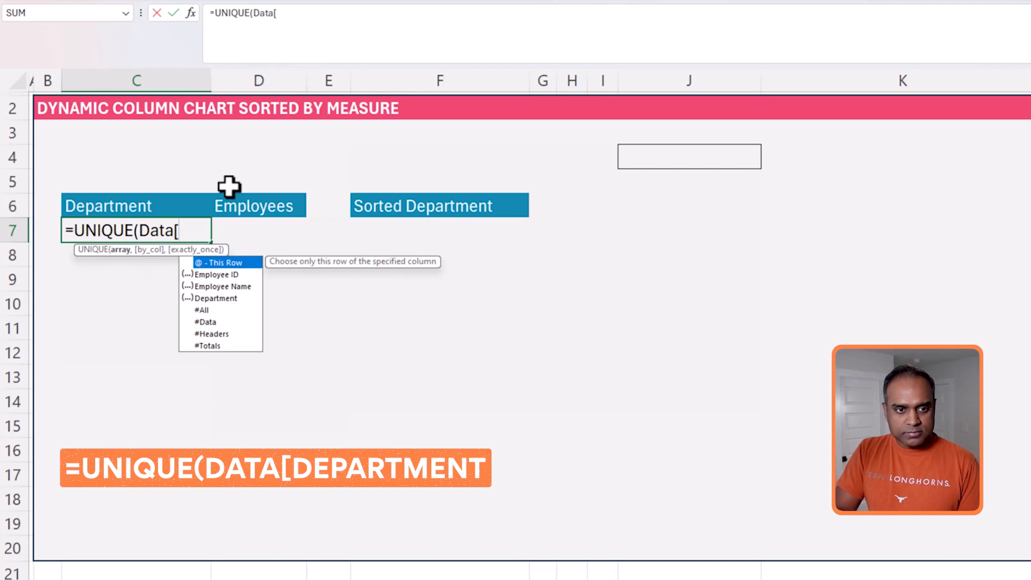
pyautogui.write('Dep')
pyautogui.press('Tab')
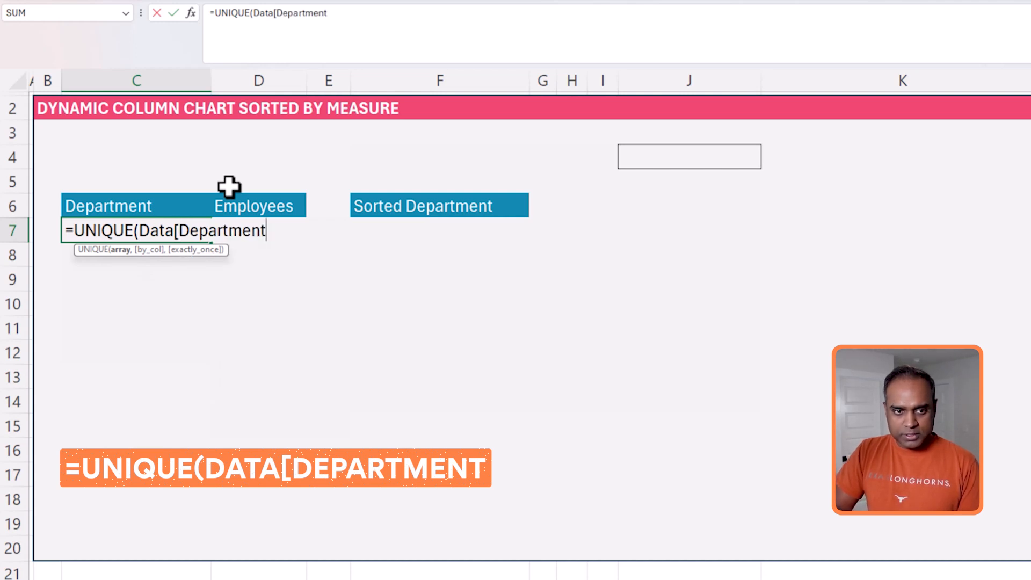
pyautogui.write(']')
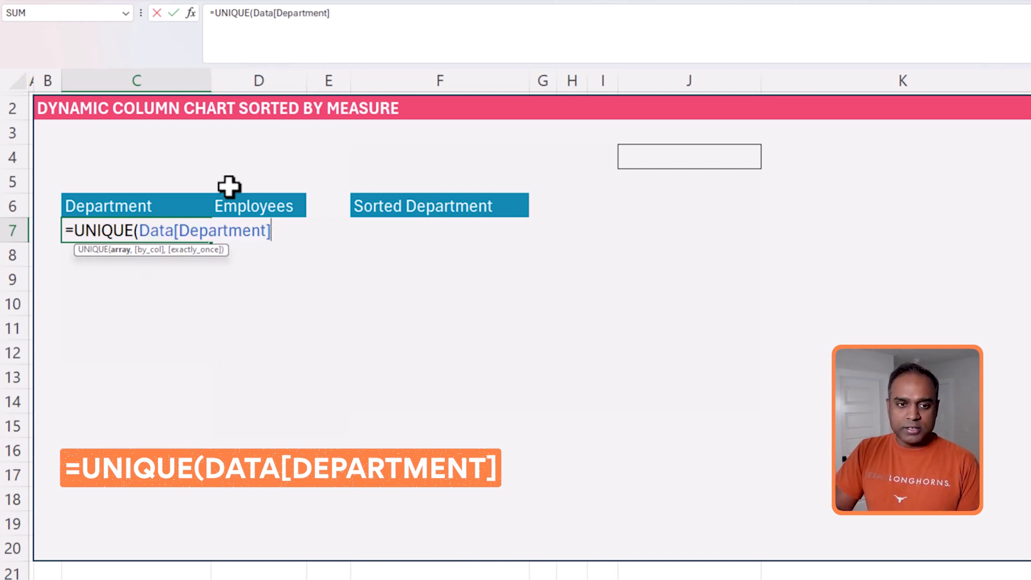
pyautogui.write(')')
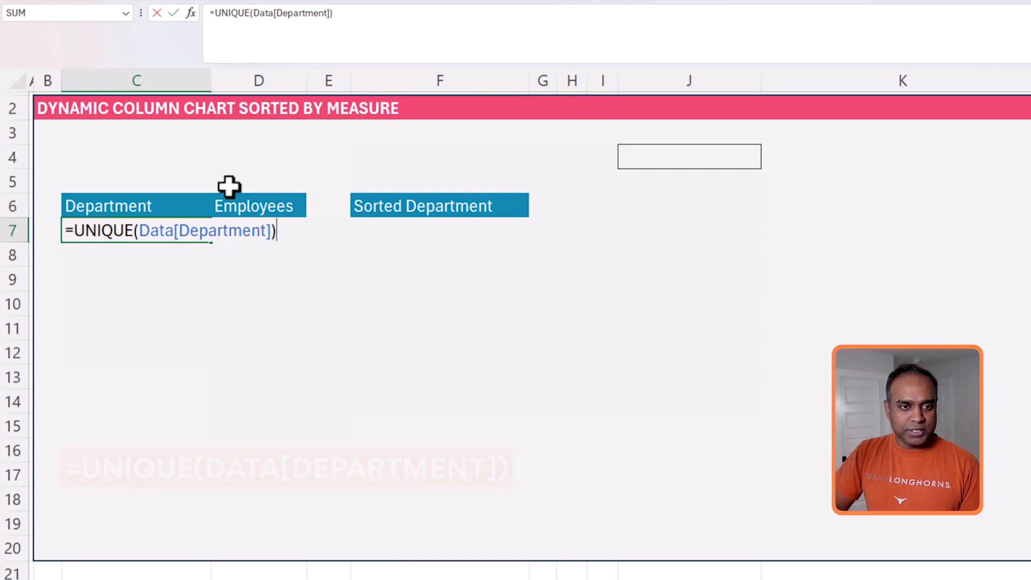
pyautogui.press('Return')
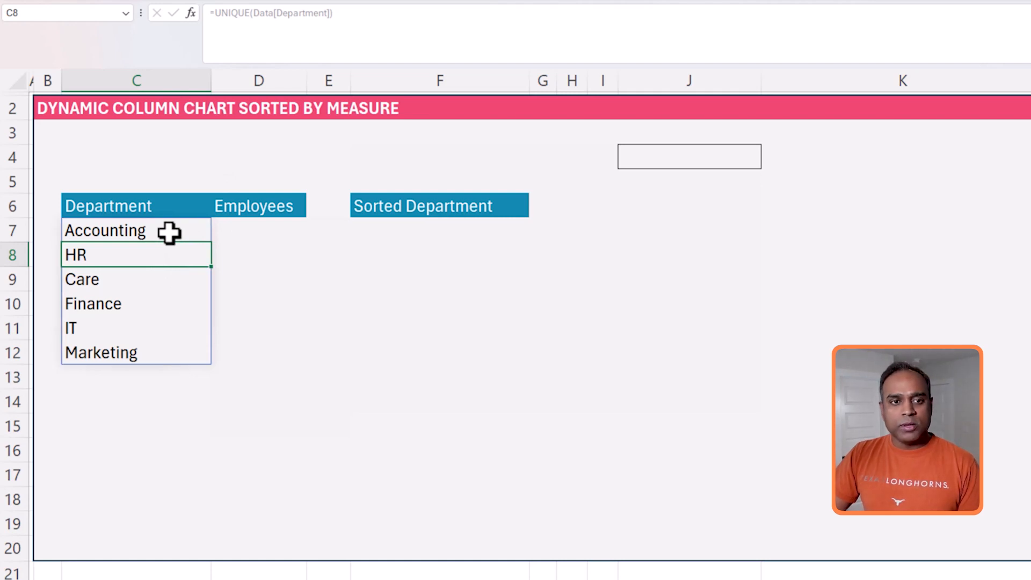
# - Enter =COUNTIF(Data[Department],C7#) in cell D7 to count the employees of every listed department
pyautogui.click(243, 230)
pyautogui.write('=coun')
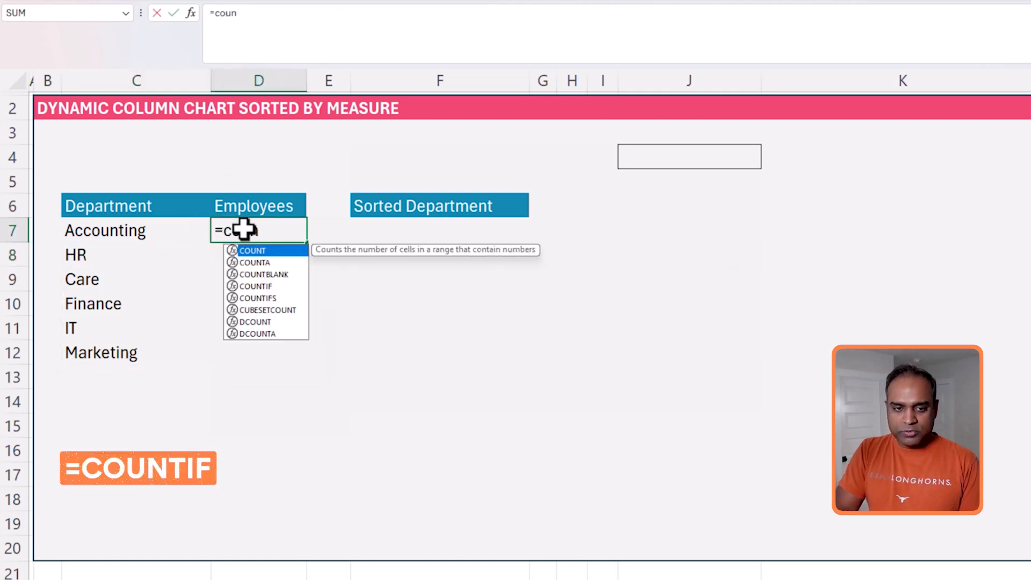
pyautogui.write('tif(')
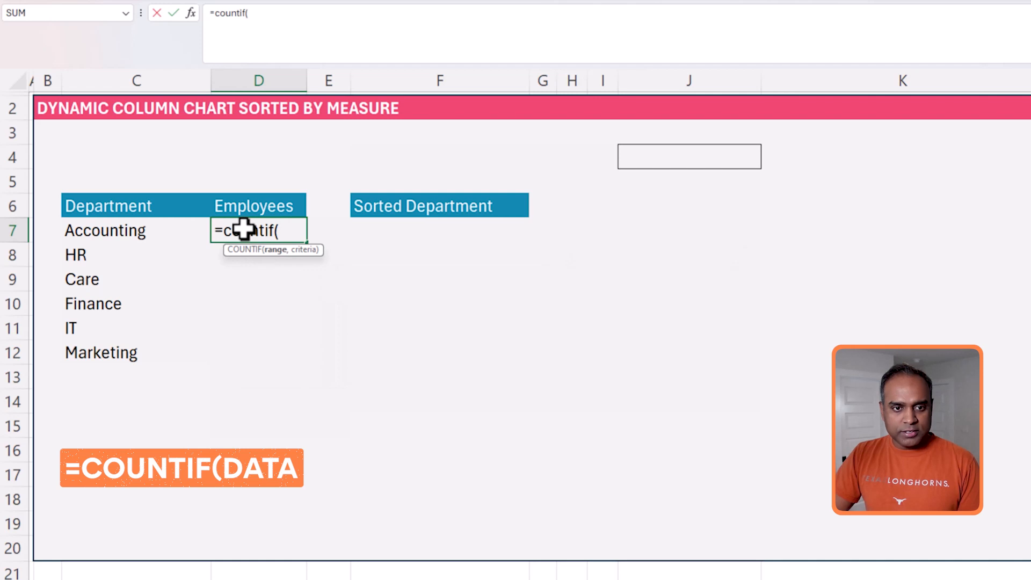
pyautogui.write('Data[Depar')
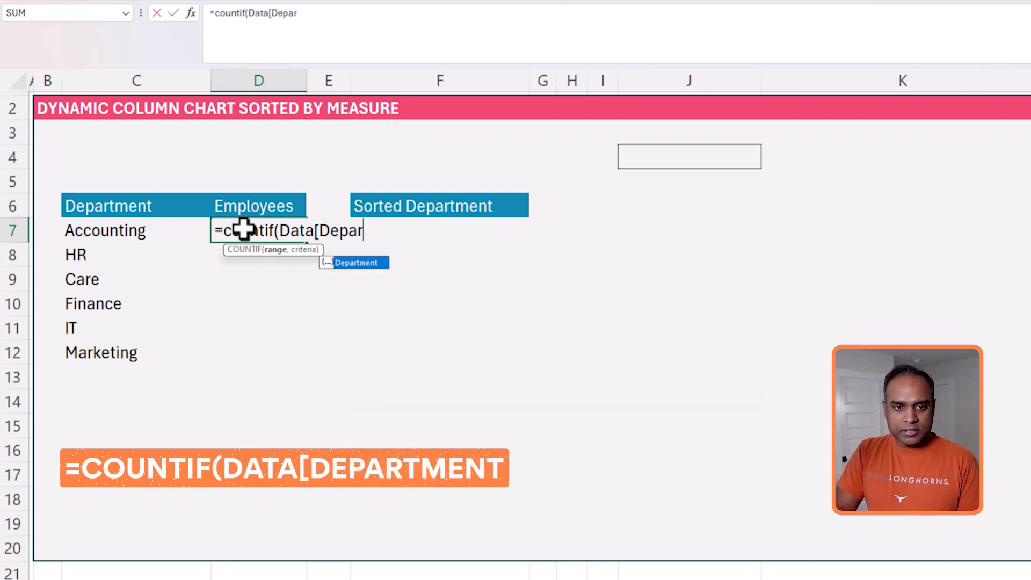
pyautogui.press('Tab')
pyautogui.write('],')
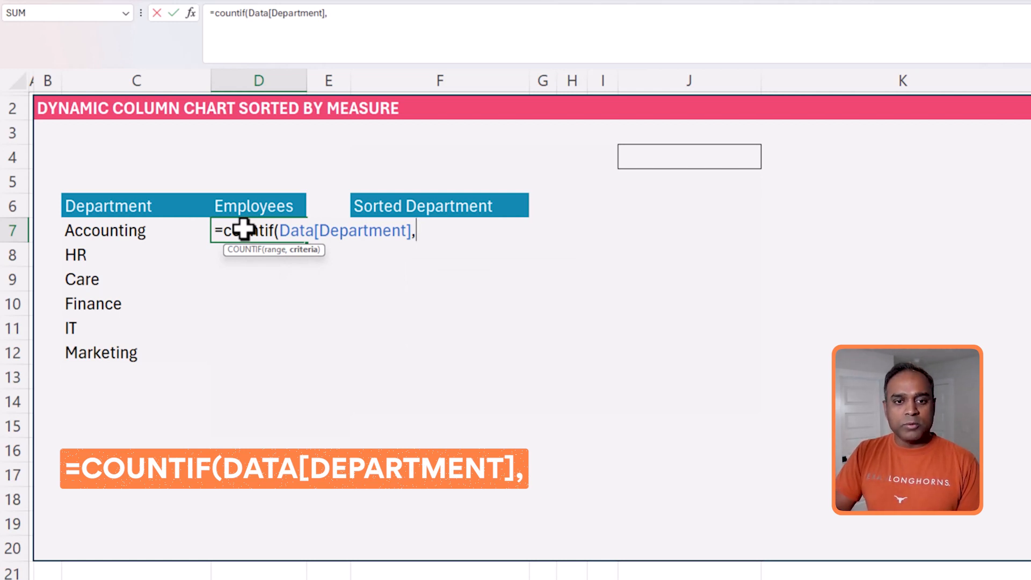
pyautogui.click(110, 232)
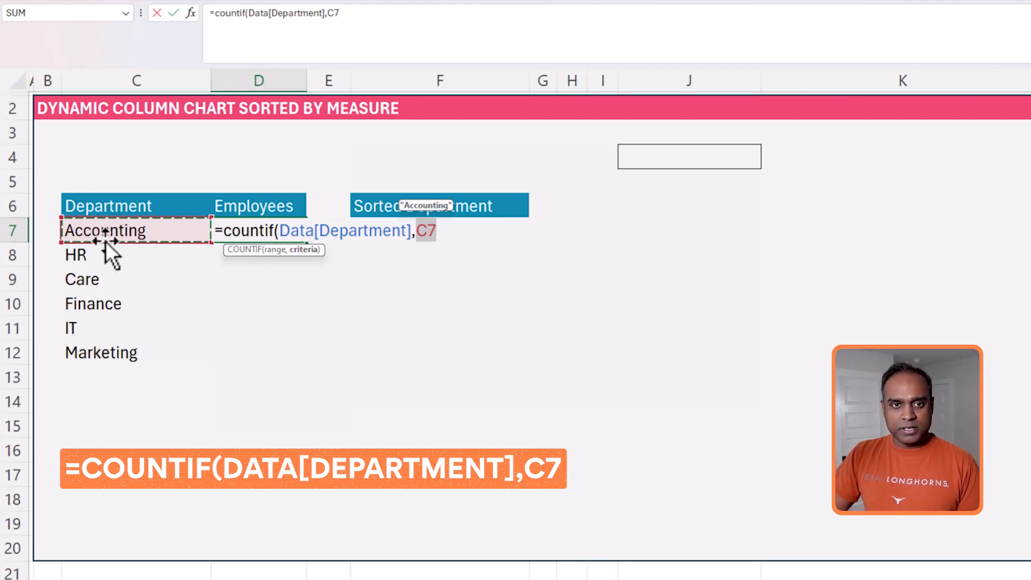
pyautogui.write('#')
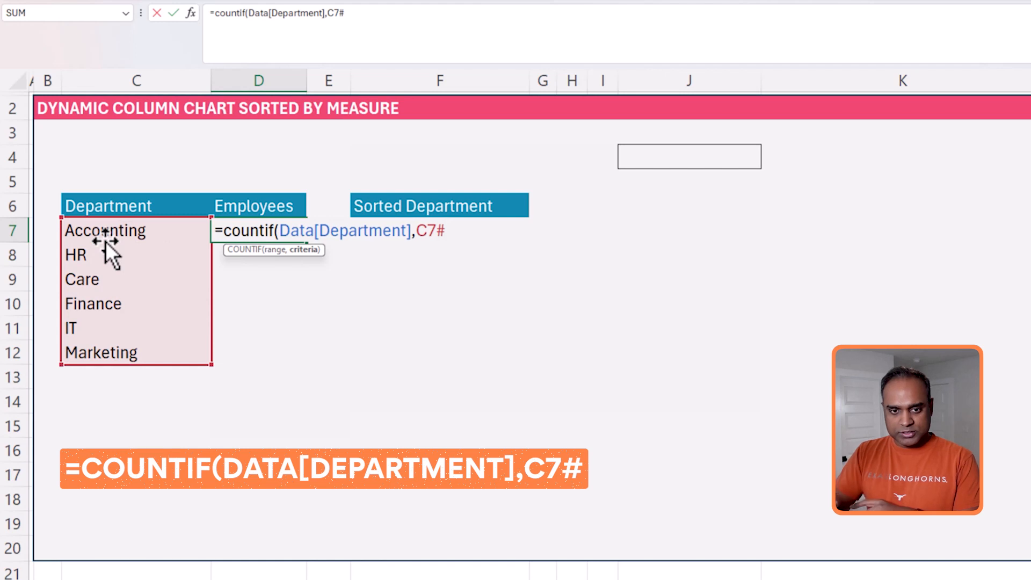
pyautogui.write(')')
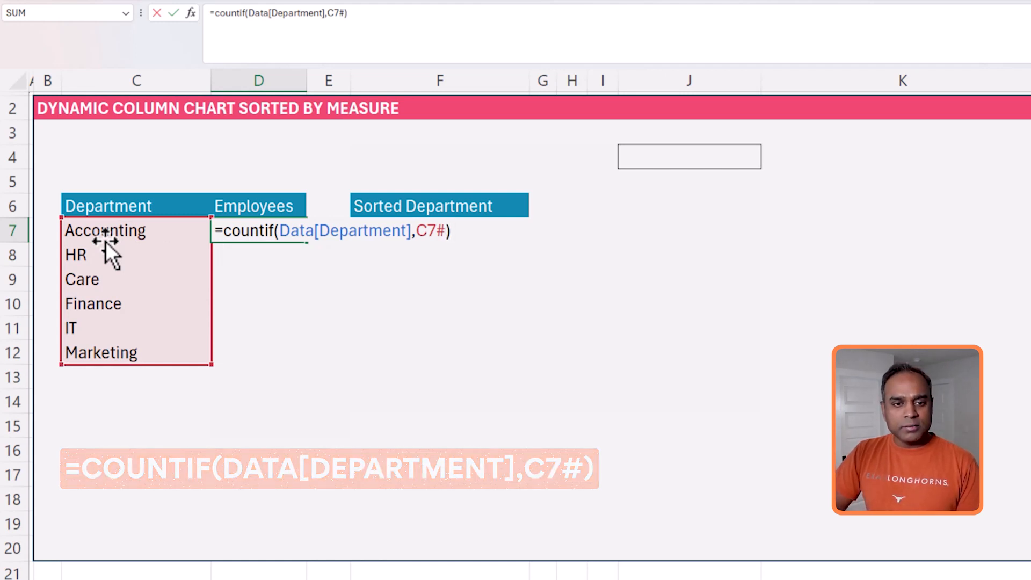
pyautogui.press('Return')
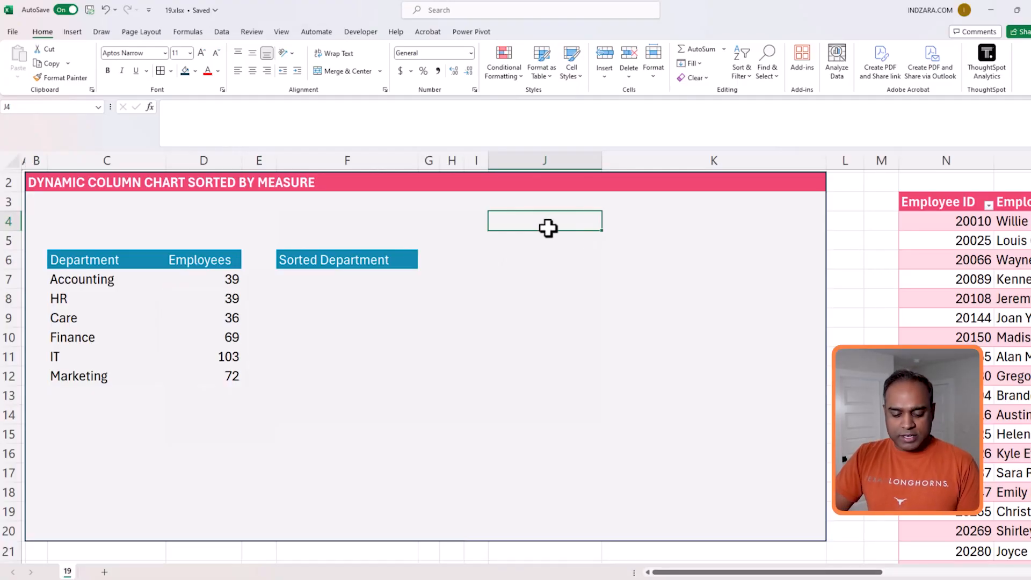
# - Enter the sort order text Ascending in the bordered cell J4
pyautogui.write('A')
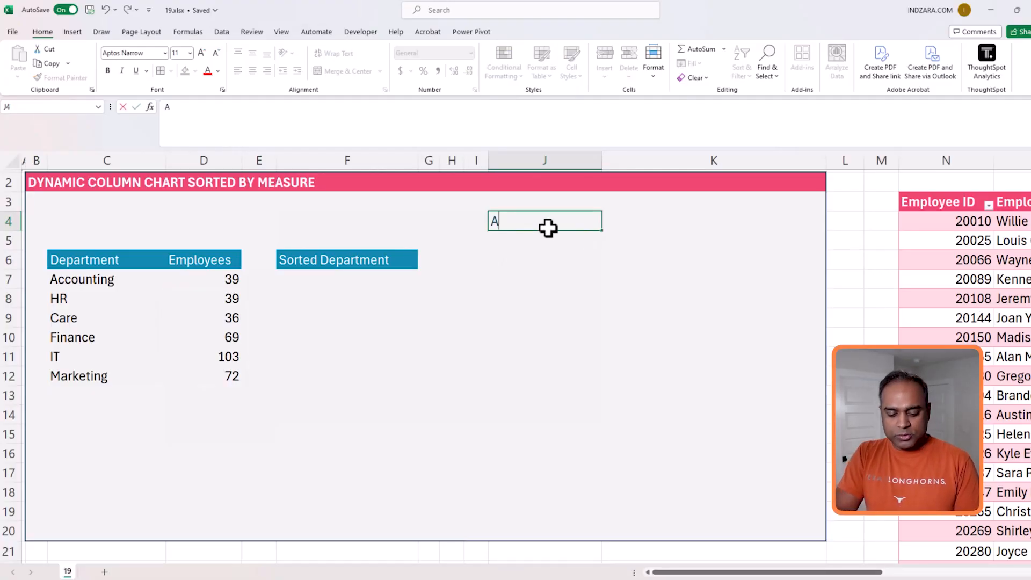
pyautogui.write('cend')
pyautogui.press('BackSpace')
pyautogui.press('BackSpace')
pyautogui.press('BackSpace')
pyautogui.press('BackSpace')
pyautogui.write('s')
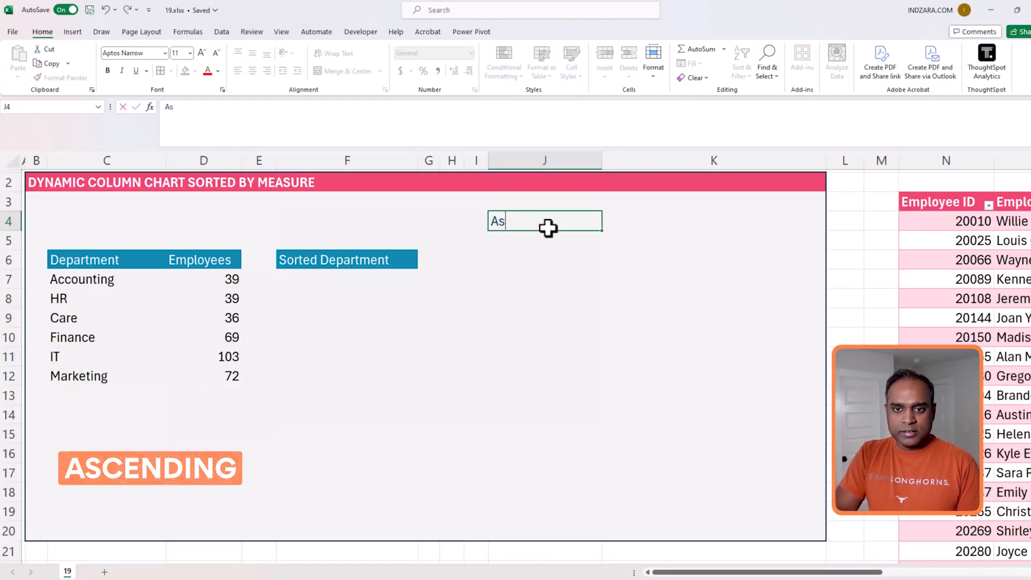
pyautogui.write('cending')
pyautogui.press('Return')
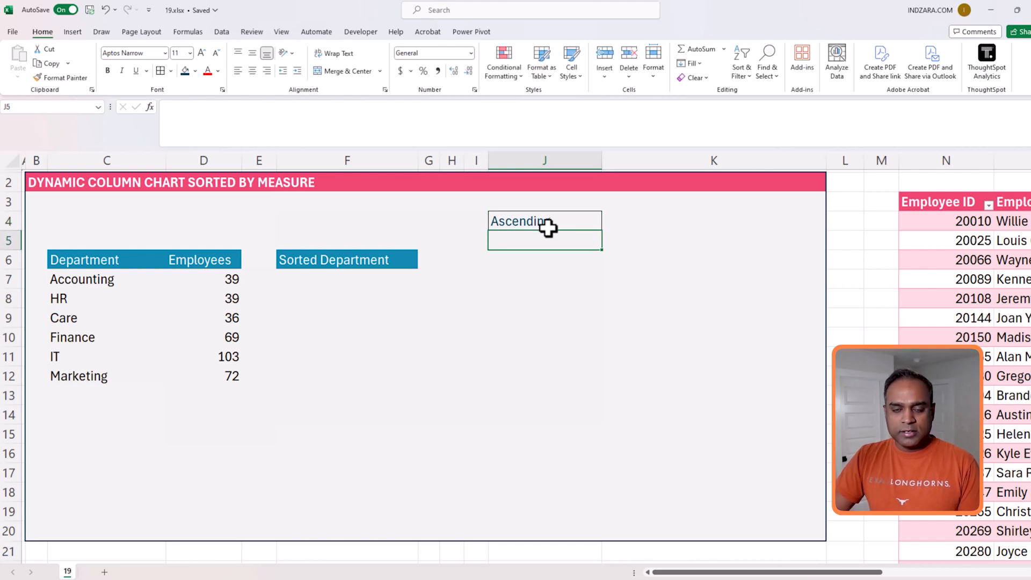
# - Centre the sort order text horizontally in cell J4
pyautogui.click(557, 221)
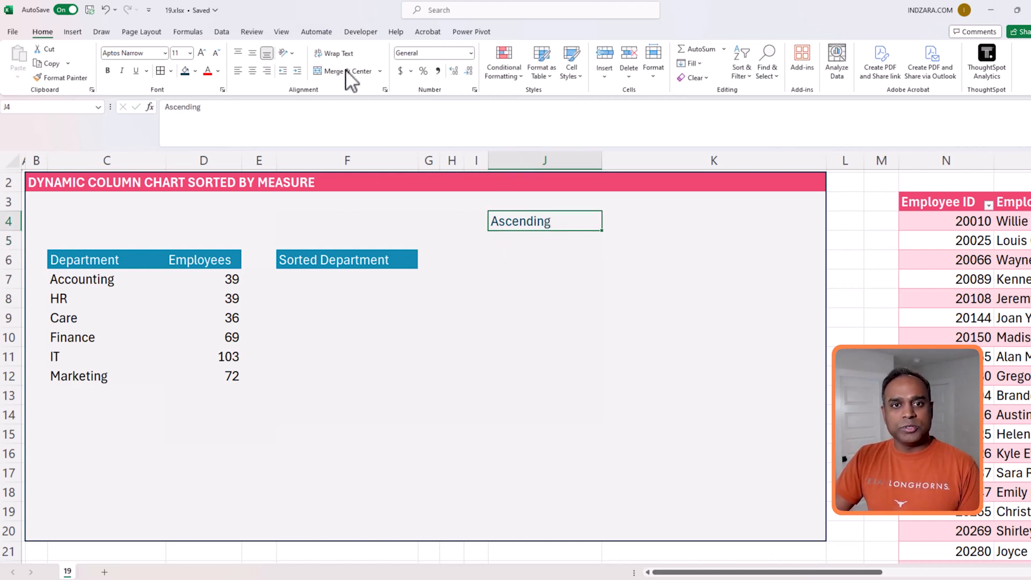
pyautogui.hotkey('alt', 'Tab')
pyautogui.click(286, 91)
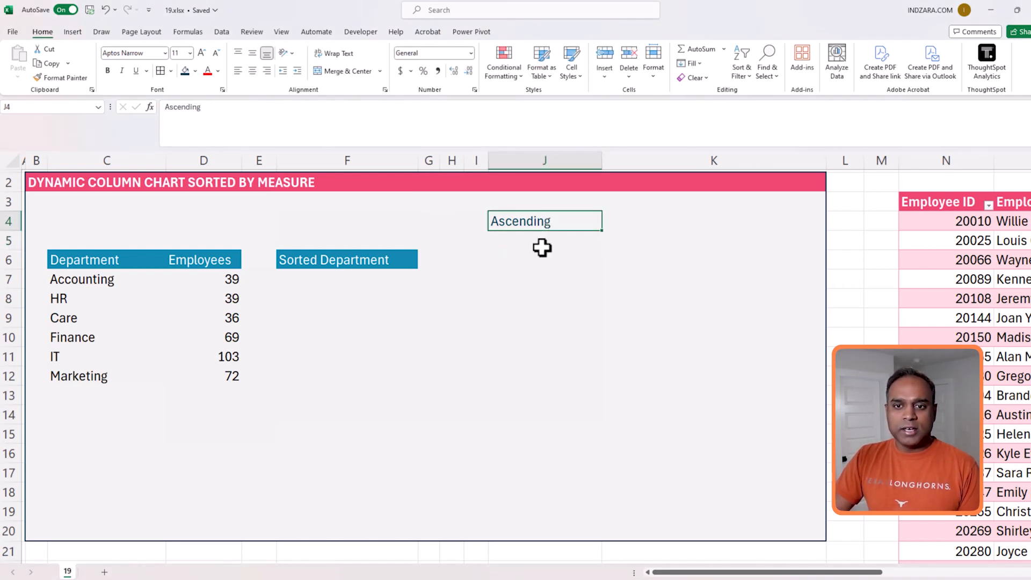
pyautogui.click(254, 70)
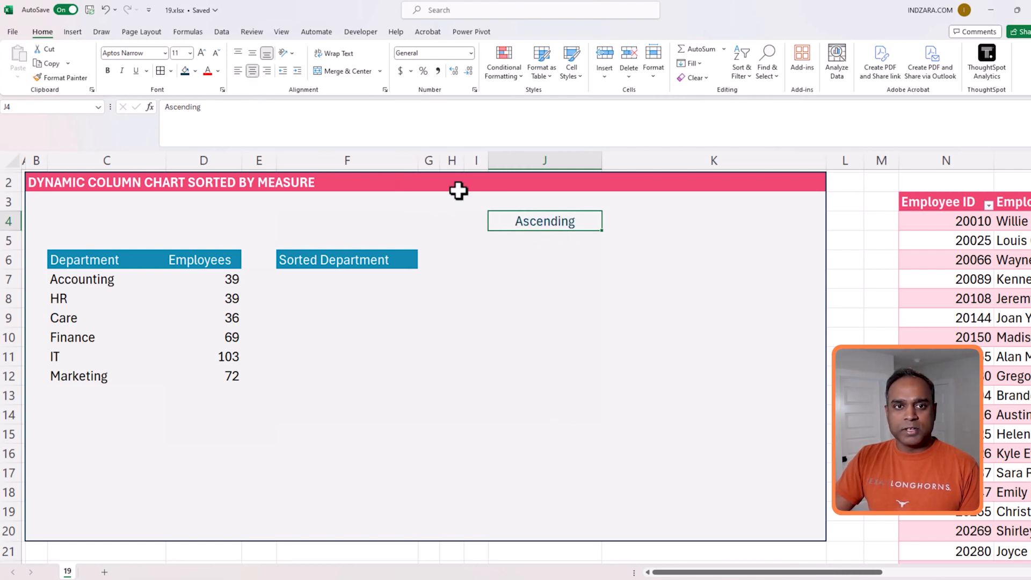
# - Add list data validation to cell J4 with the source entries Ascending, Descending
pyautogui.click(222, 32)
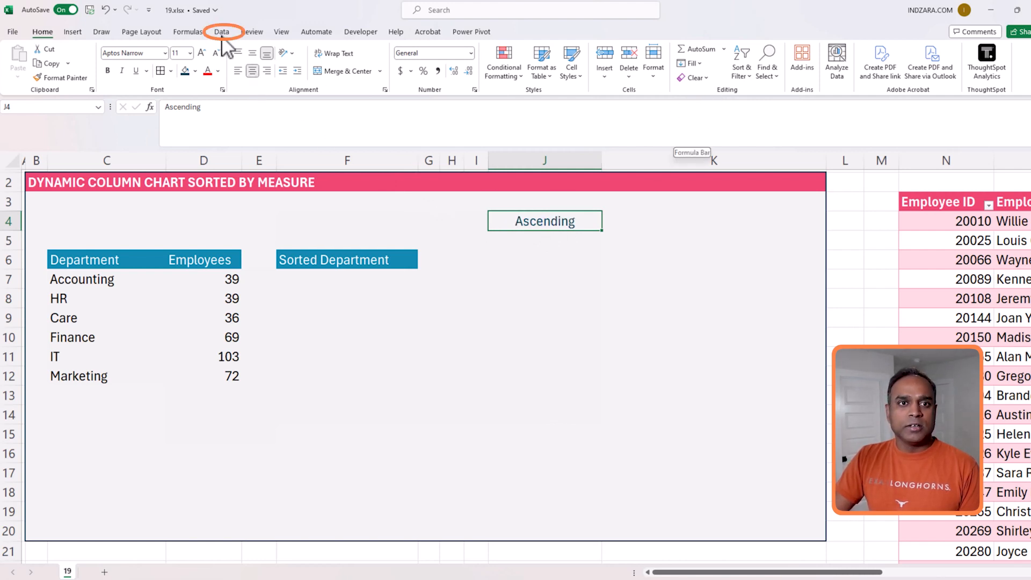
pyautogui.click(649, 78)
pyautogui.click(423, 286)
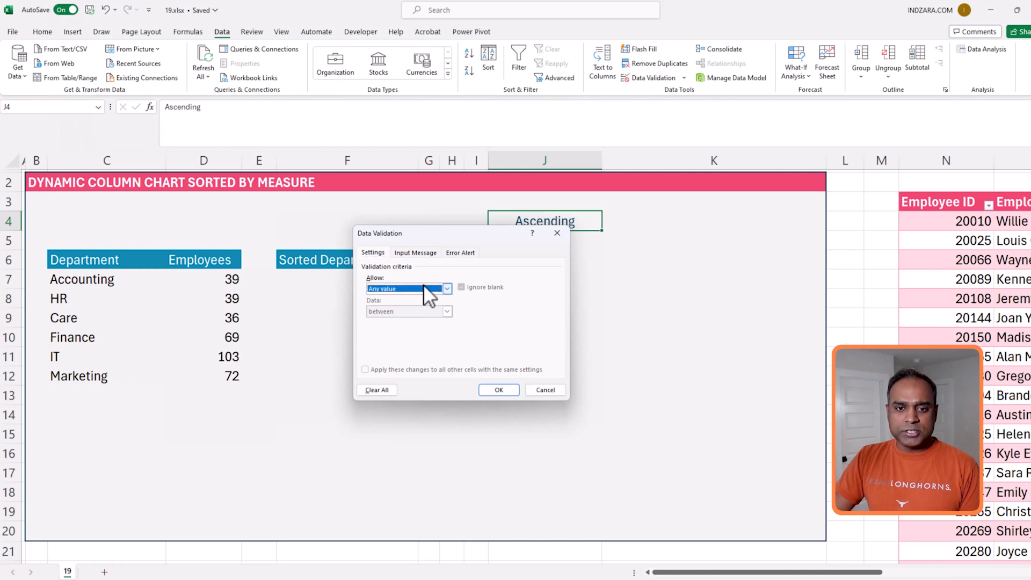
pyautogui.click(395, 318)
pyautogui.click(414, 334)
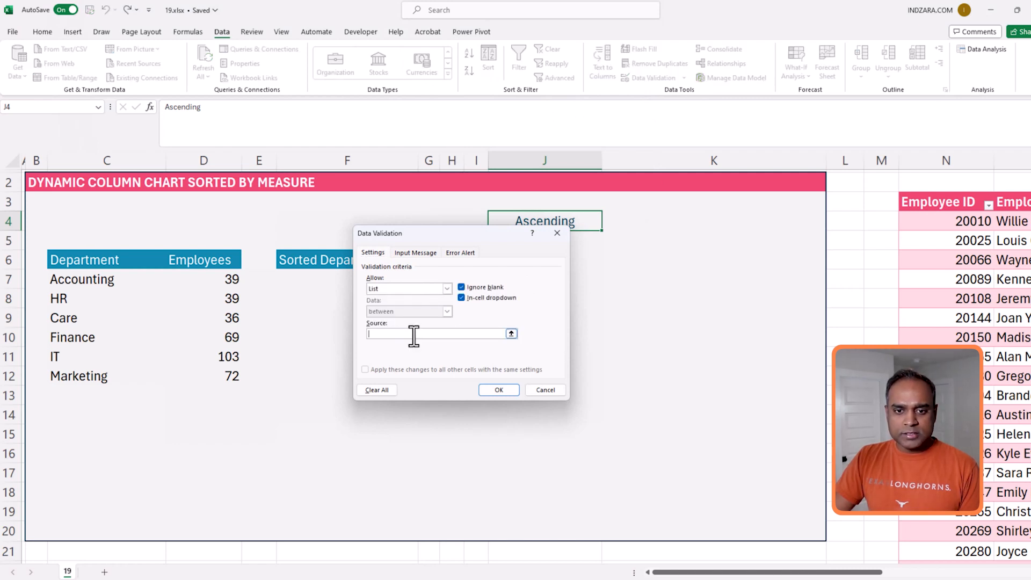
pyautogui.write('Ascending')
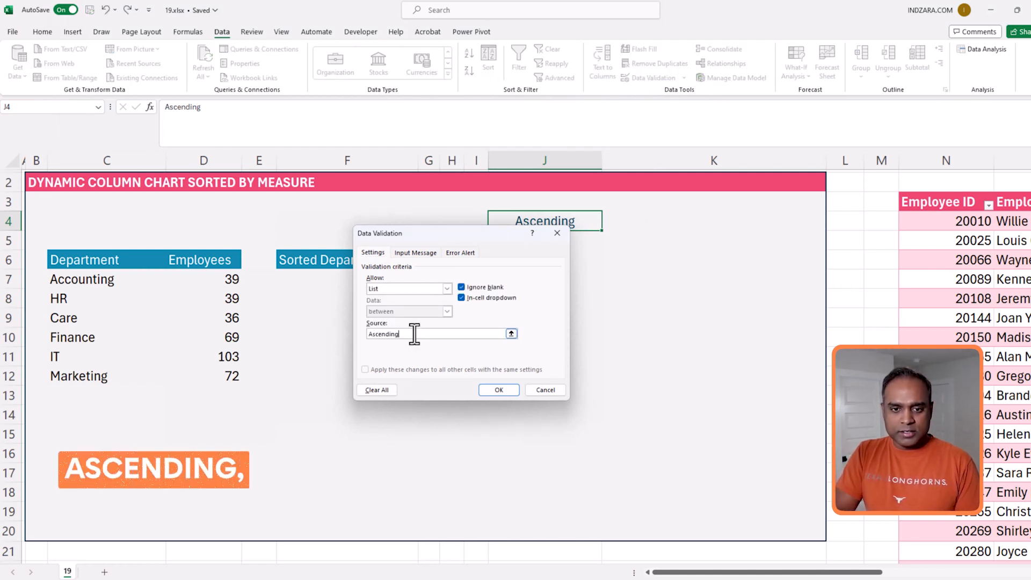
pyautogui.write(', Descending')
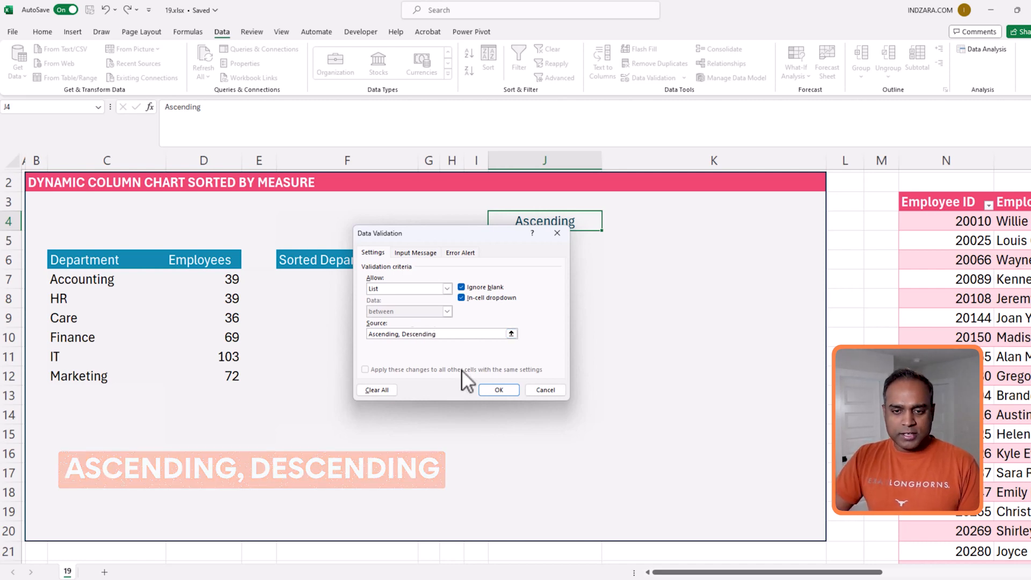
pyautogui.click(493, 390)
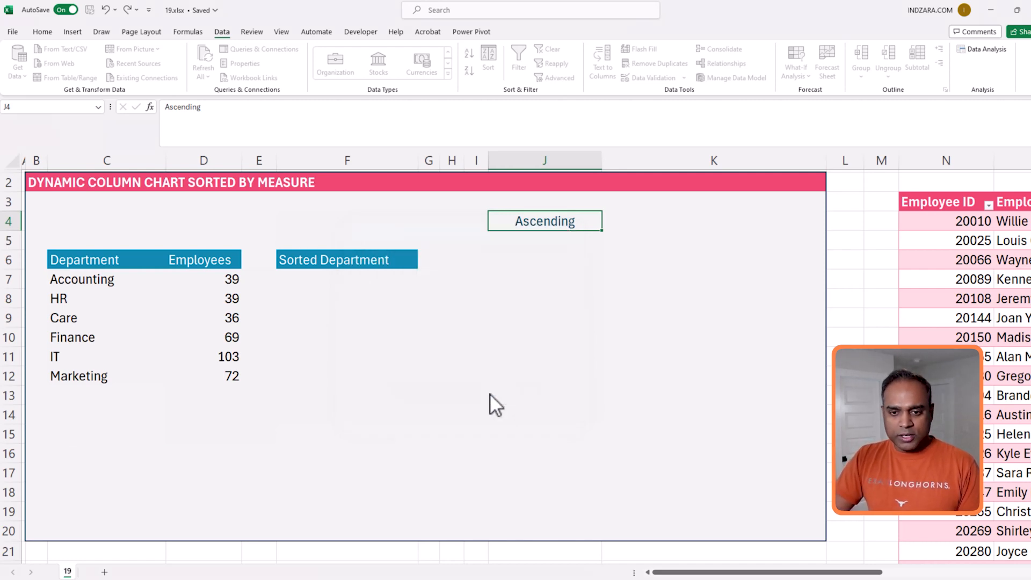
# - Choose Descending as the sort order in cell J4's dropdown list
pyautogui.click(608, 224)
pyautogui.click(608, 225)
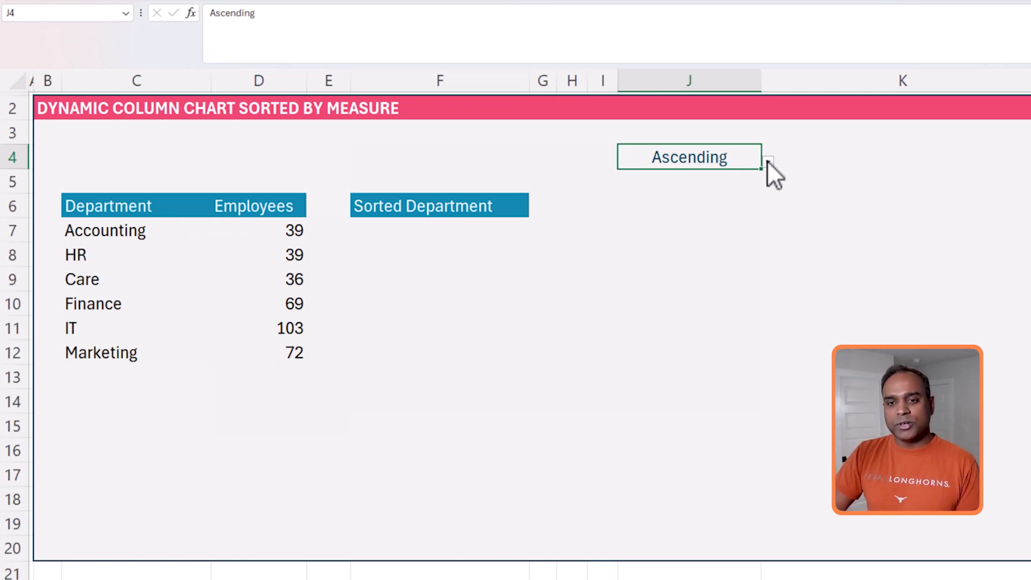
pyautogui.click(767, 161)
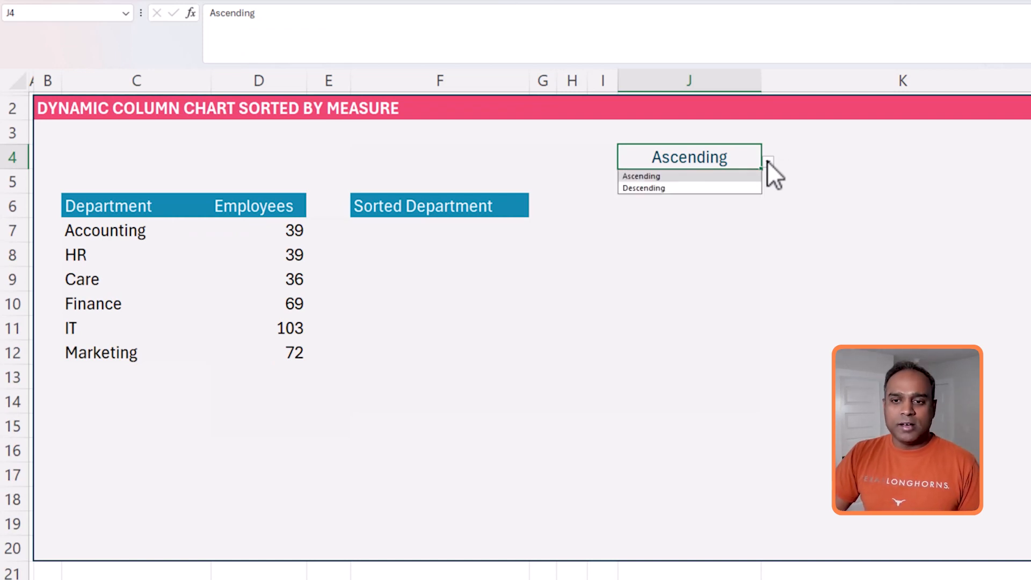
pyautogui.click(737, 187)
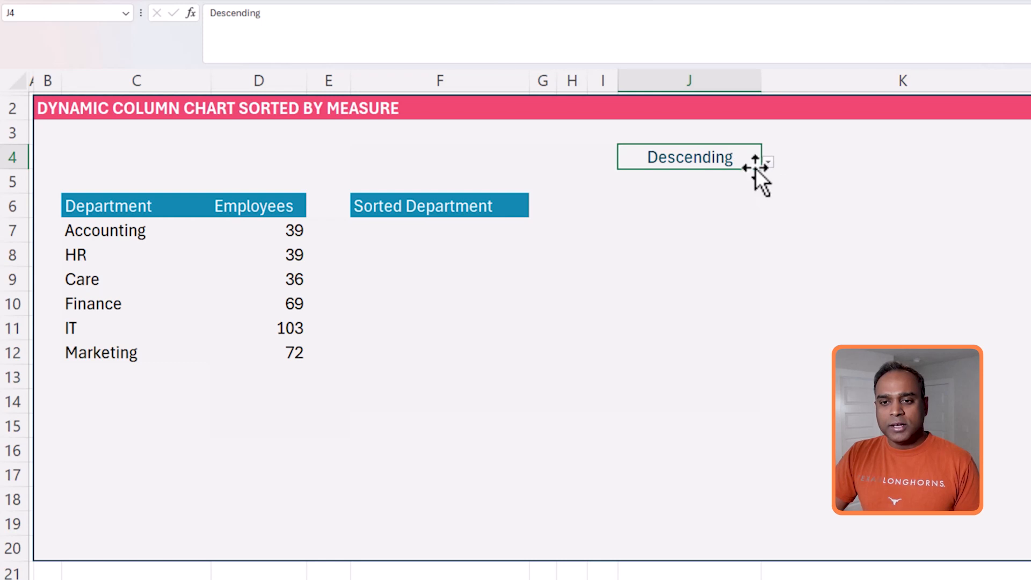
pyautogui.click(769, 161)
pyautogui.click(741, 159)
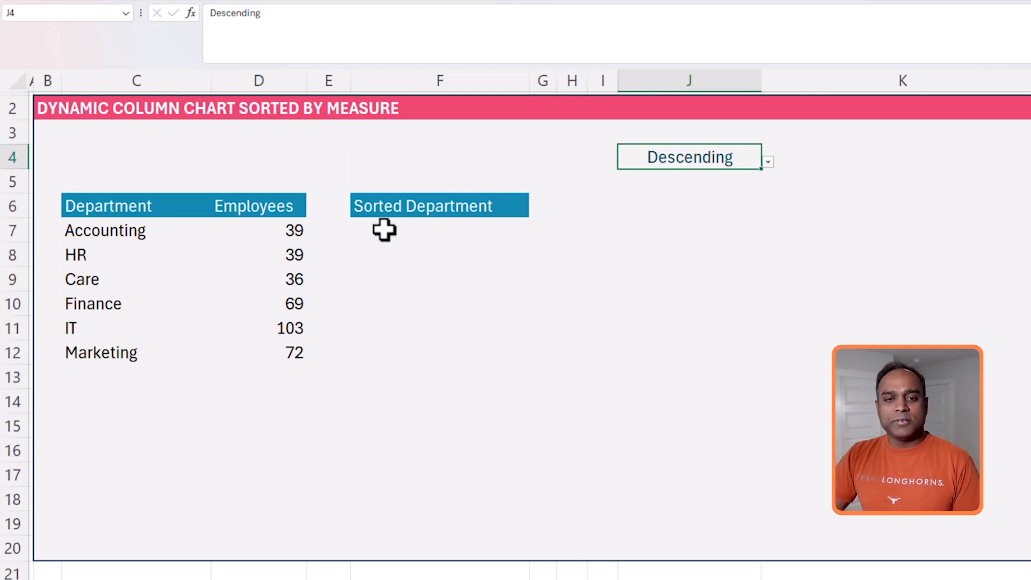
# - Enter =IF(J4="Descending",-1,1) in cell J5 to convert the selected sort order into a numeric code
pyautogui.click(681, 177)
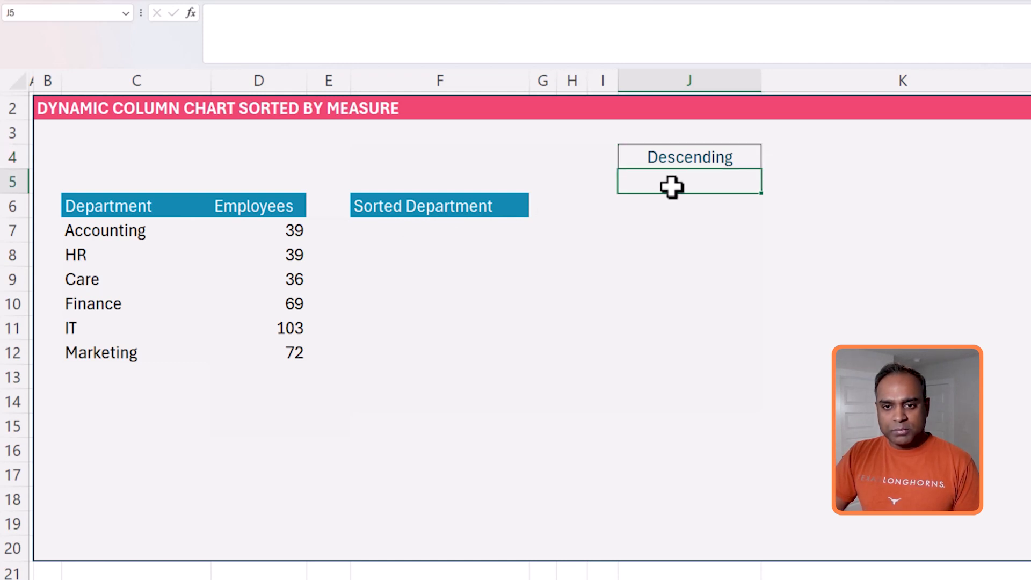
pyautogui.write('=')
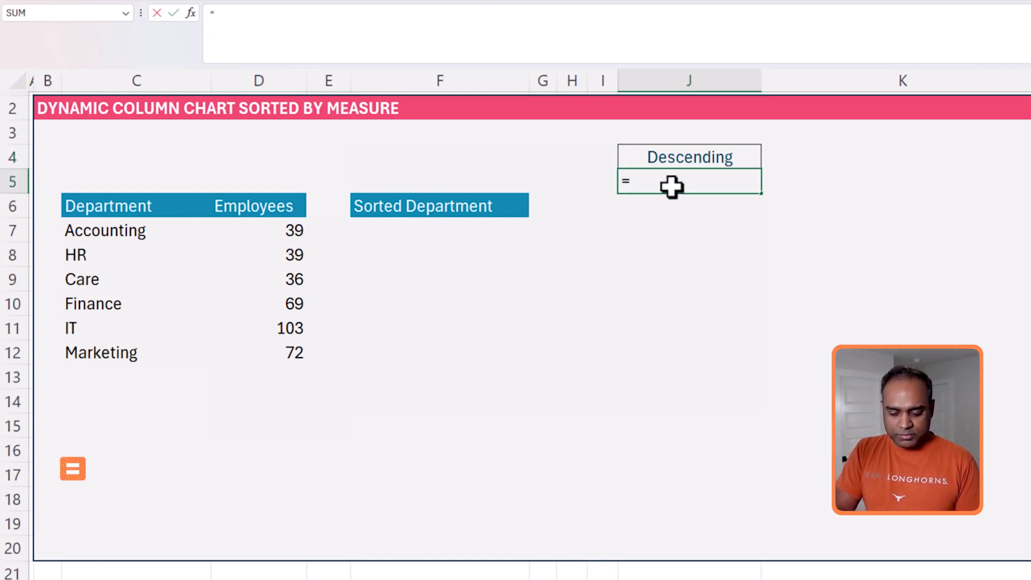
pyautogui.write('IF(')
pyautogui.click(690, 156)
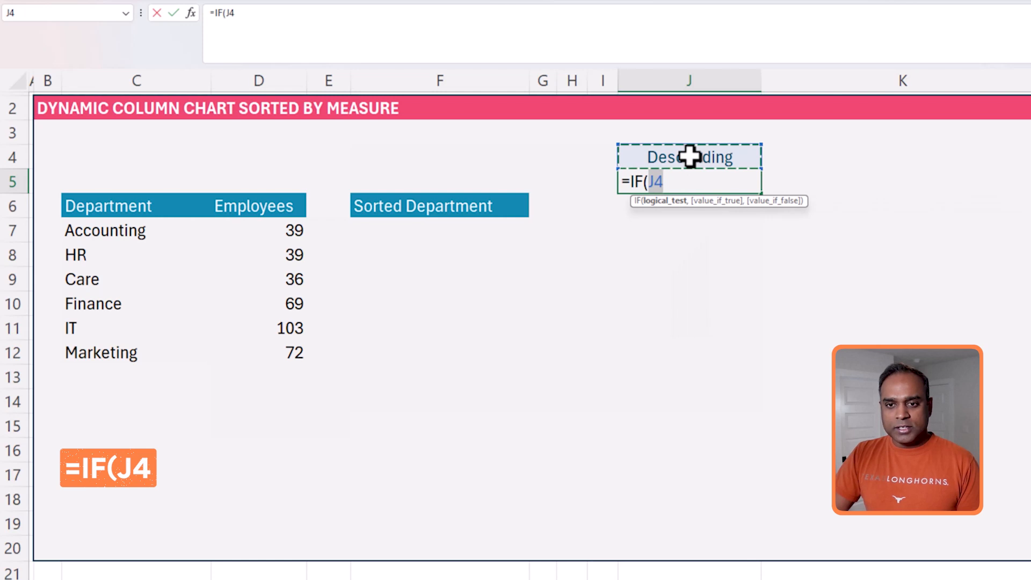
pyautogui.write('="Dece')
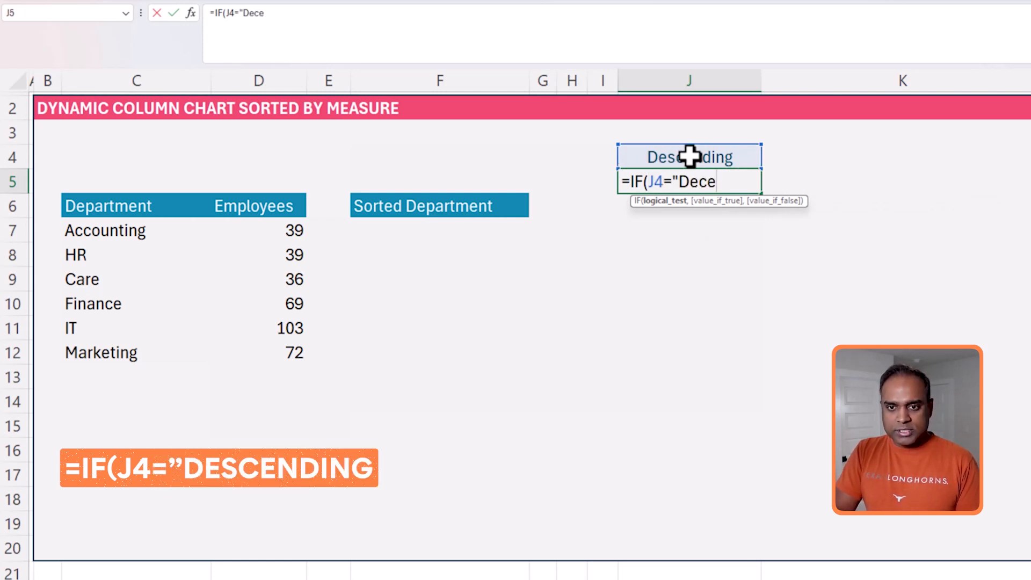
pyautogui.press('BackSpace')
pyautogui.press('BackSpace')
pyautogui.write('scending"')
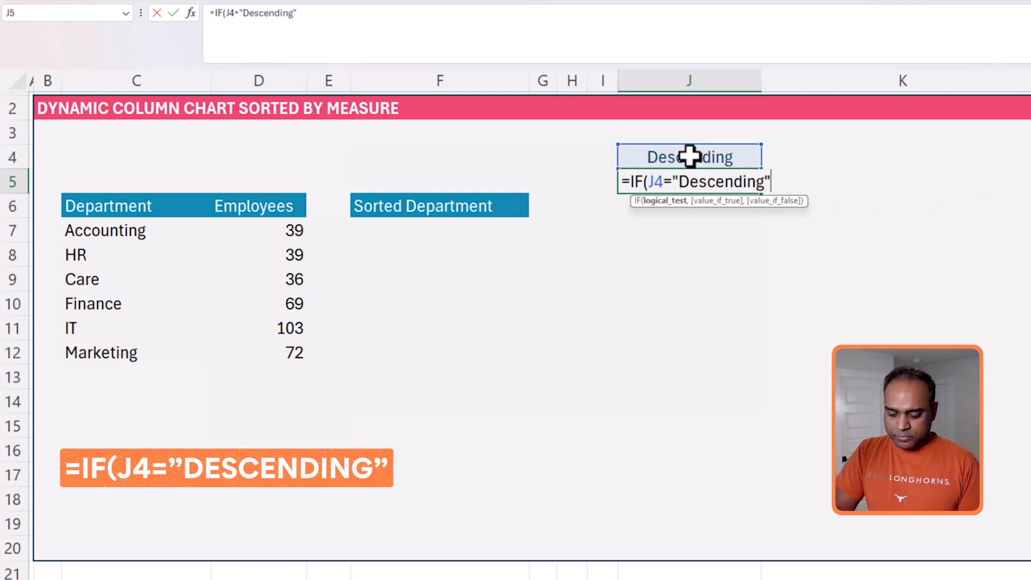
pyautogui.write(',')
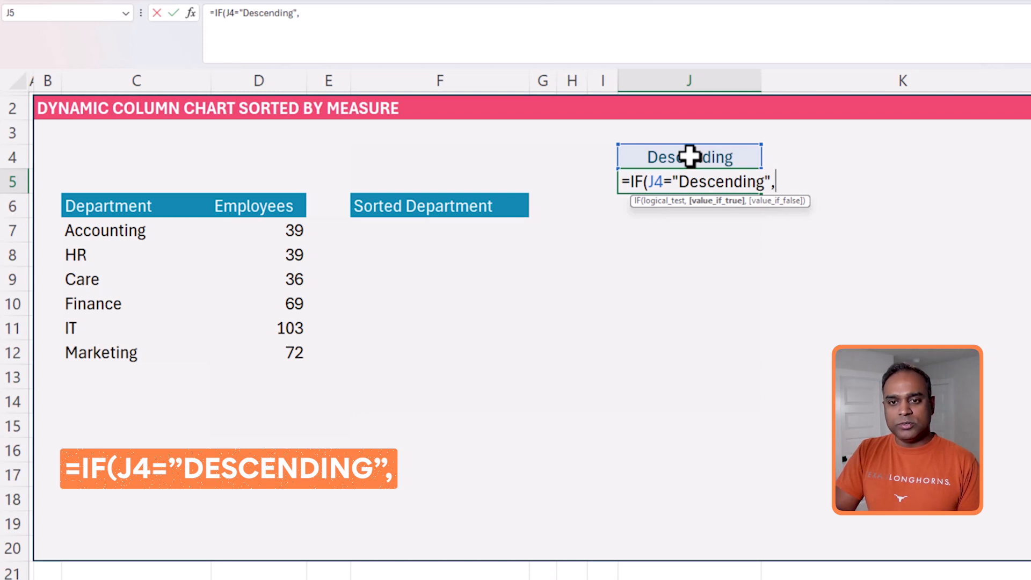
pyautogui.write('-1,1)')
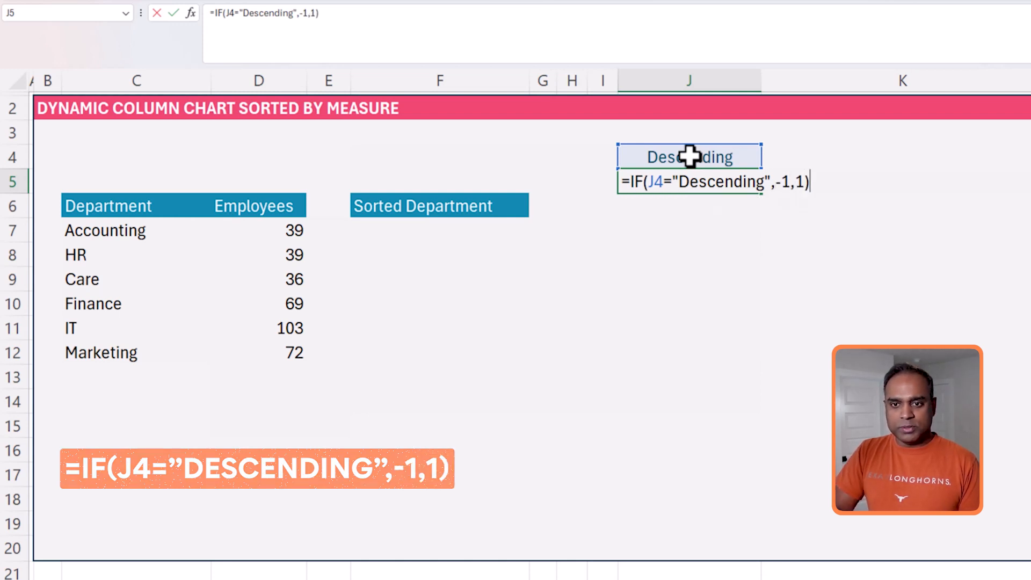
pyautogui.hotkey('ctrl', 'Return')
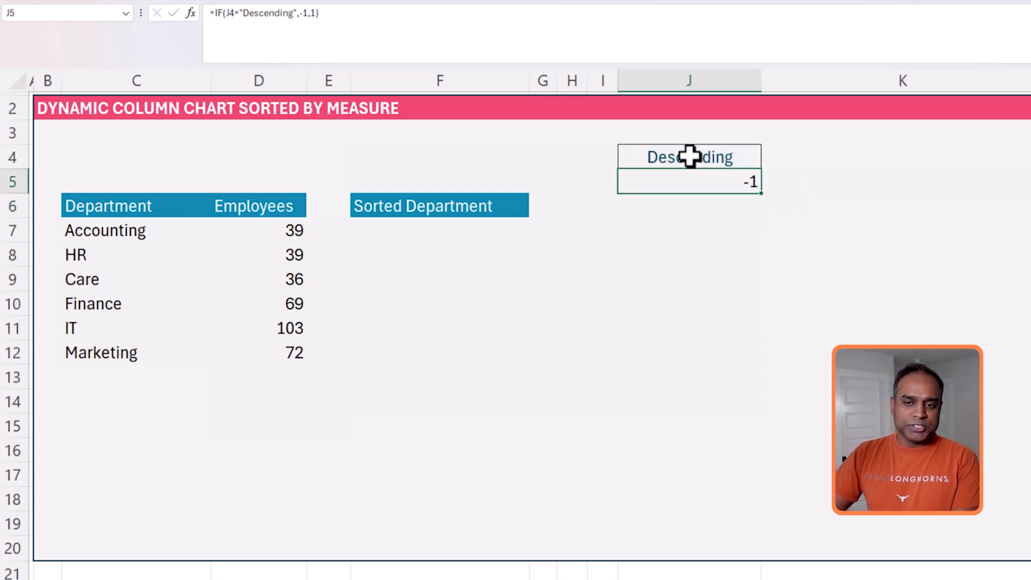
# - Enter =SORTBY(C7#,D7#,J5) in cell F7 to list the departments by employee count in the selected order
pyautogui.click(386, 231)
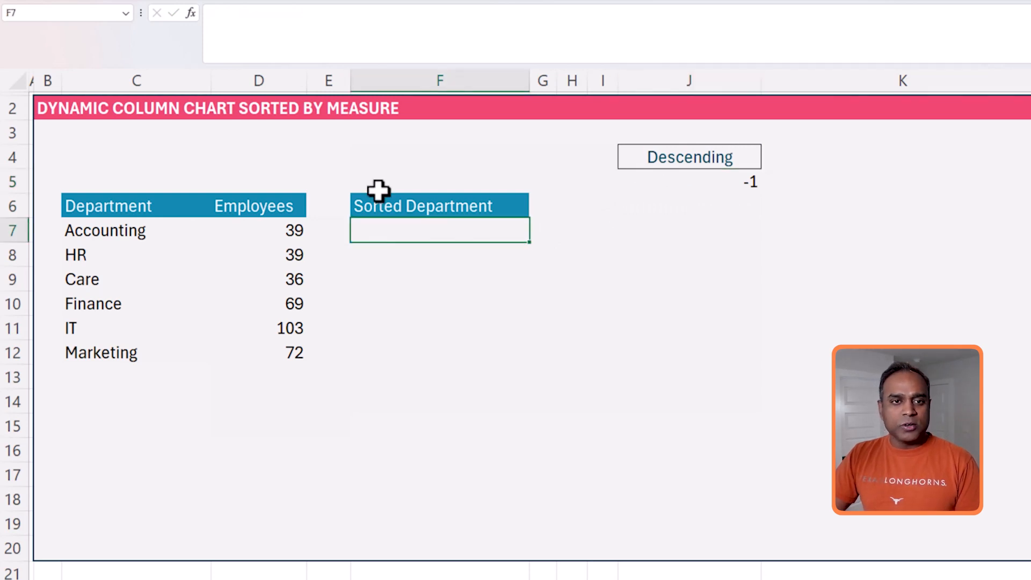
pyautogui.click(328, 19)
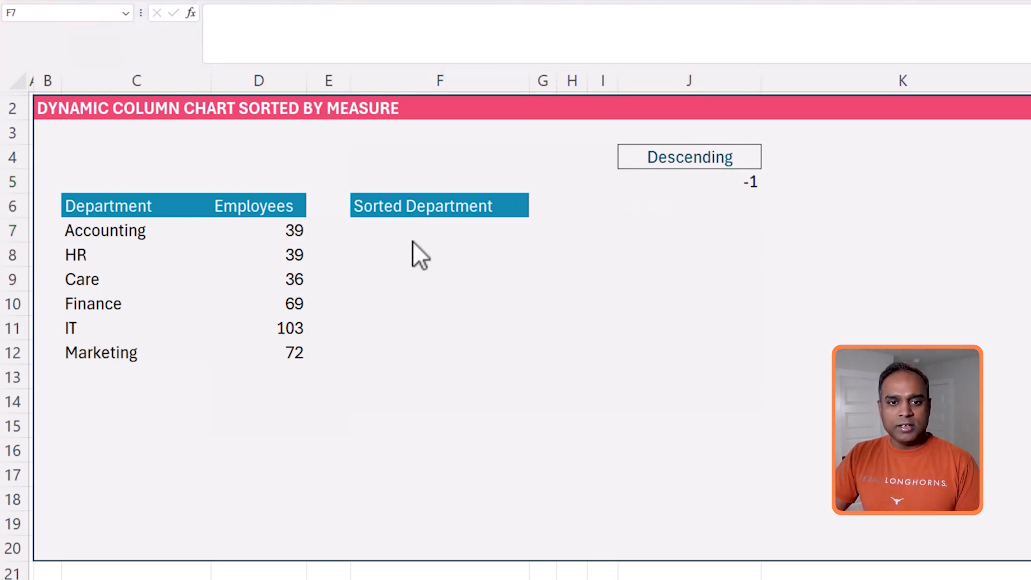
pyautogui.click(396, 227)
pyautogui.write('=SORTBY(')
pyautogui.moveTo(96, 230); pyautogui.dragTo(231, 344)
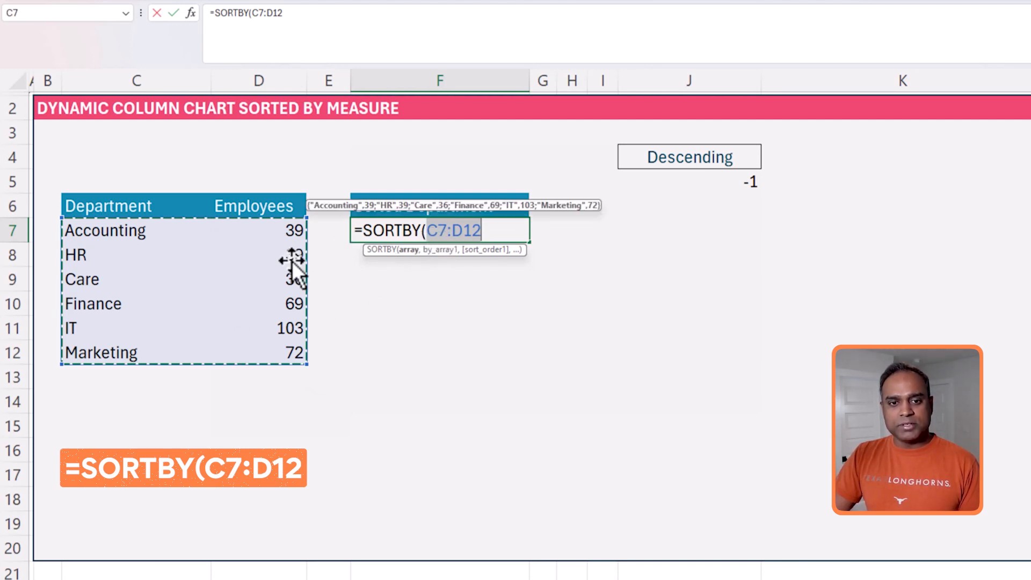
pyautogui.click(142, 231)
pyautogui.click(273, 23)
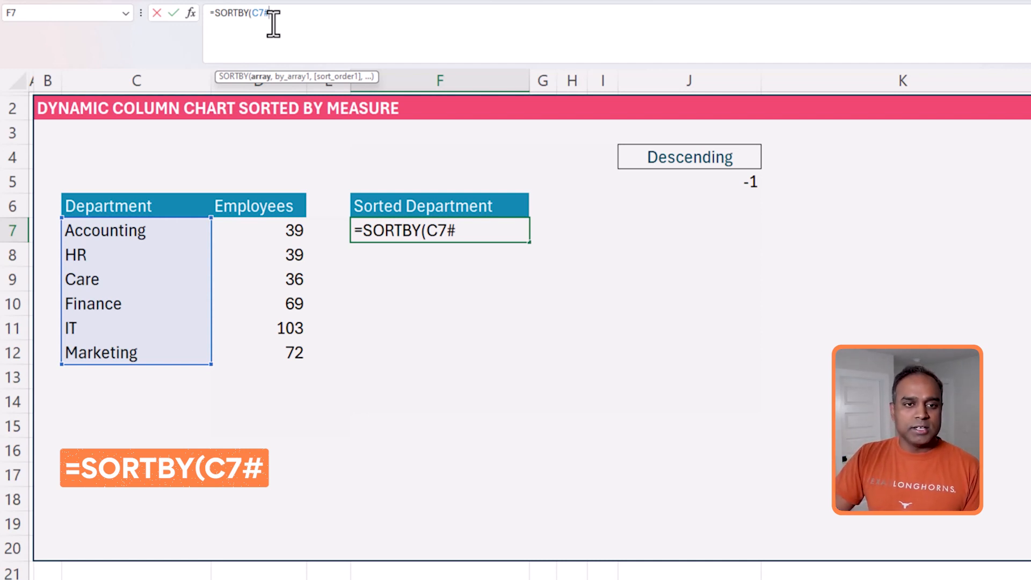
pyautogui.write(',')
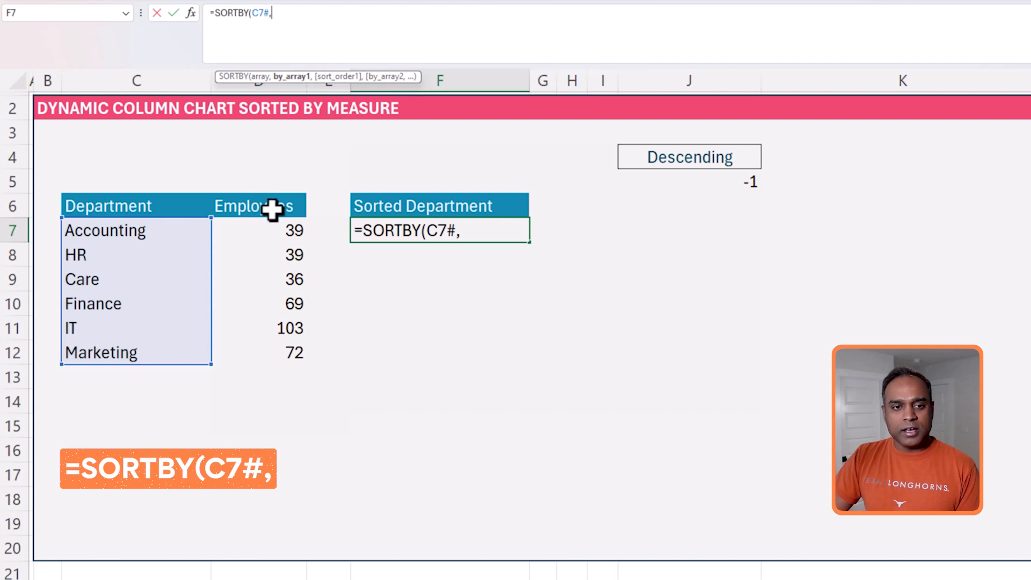
pyautogui.click(267, 233)
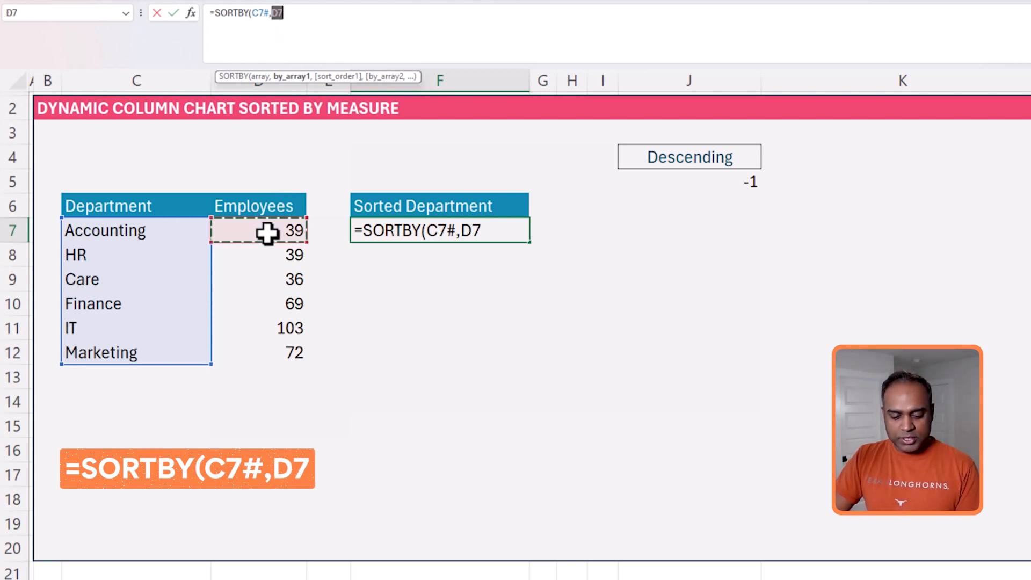
pyautogui.click(306, 39)
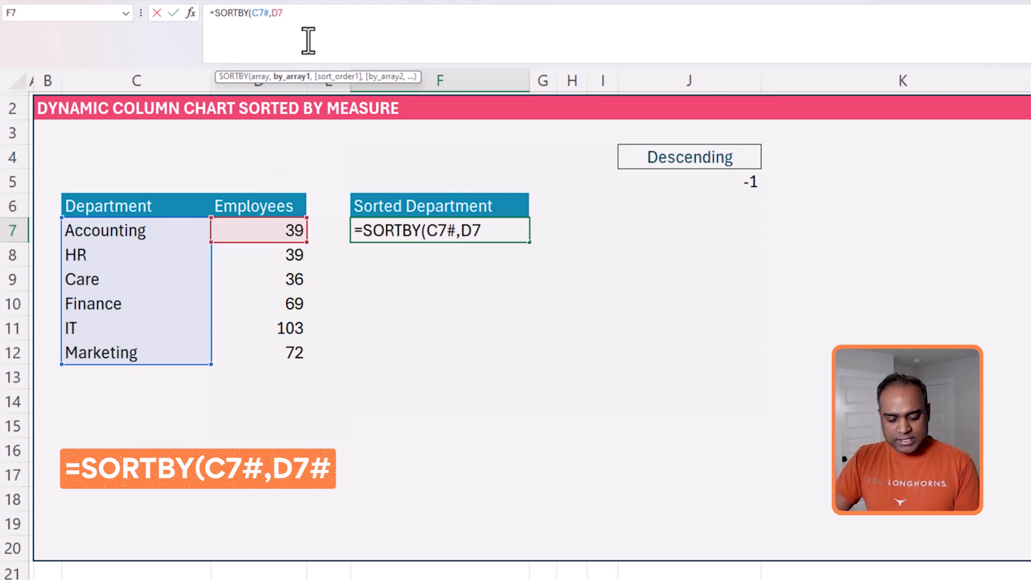
pyautogui.write('#')
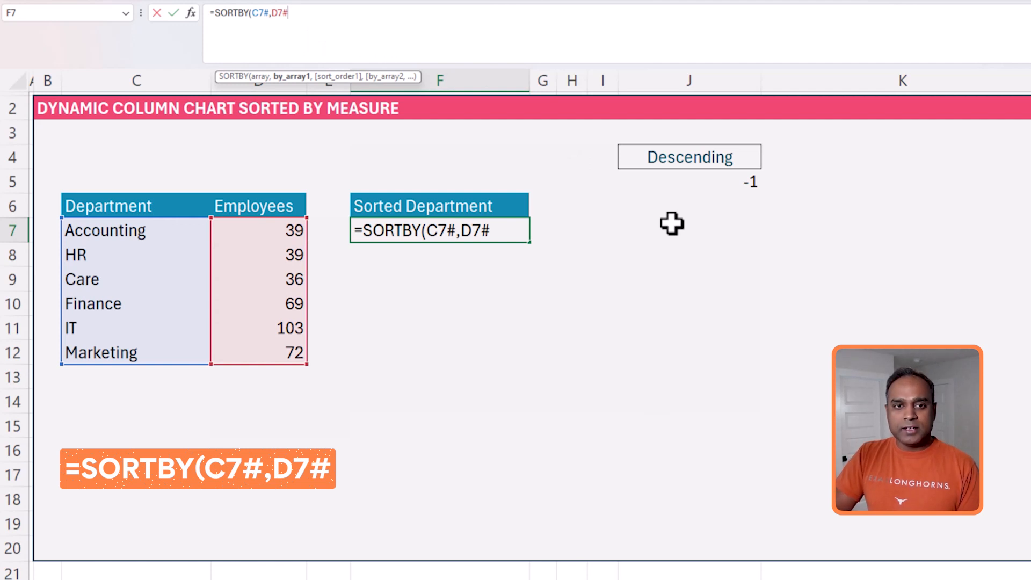
pyautogui.write(',')
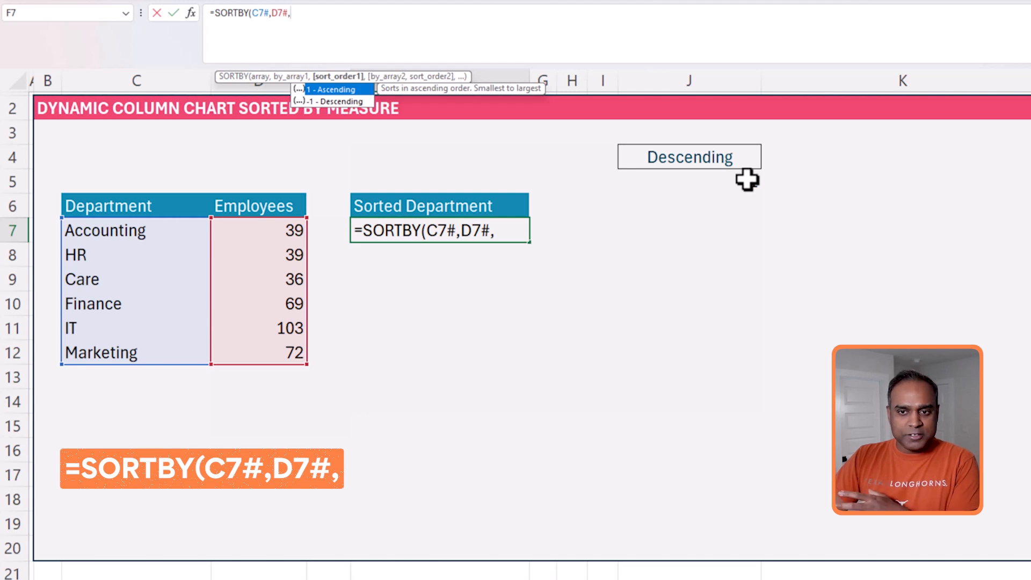
pyautogui.click(714, 186)
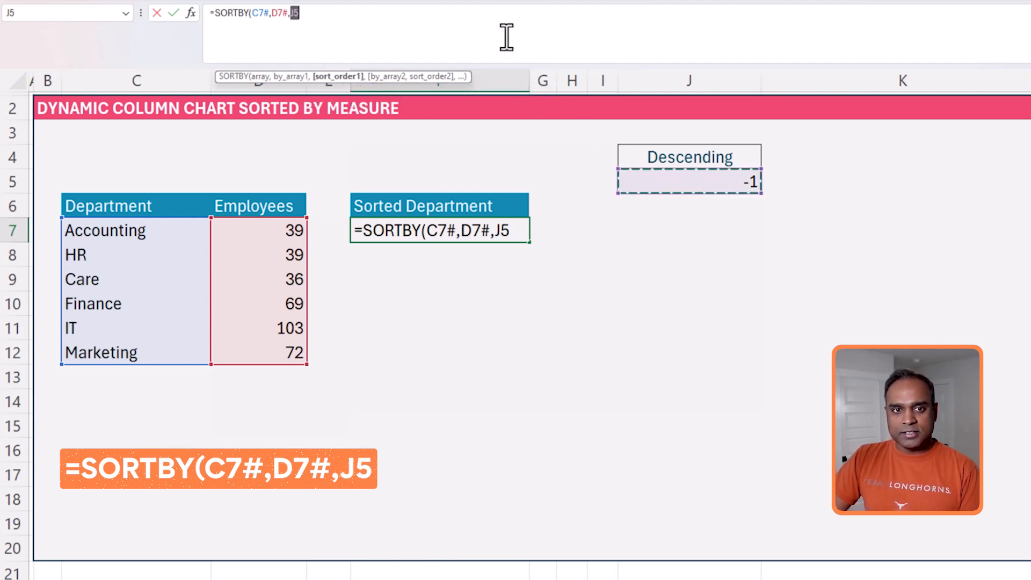
pyautogui.write(')')
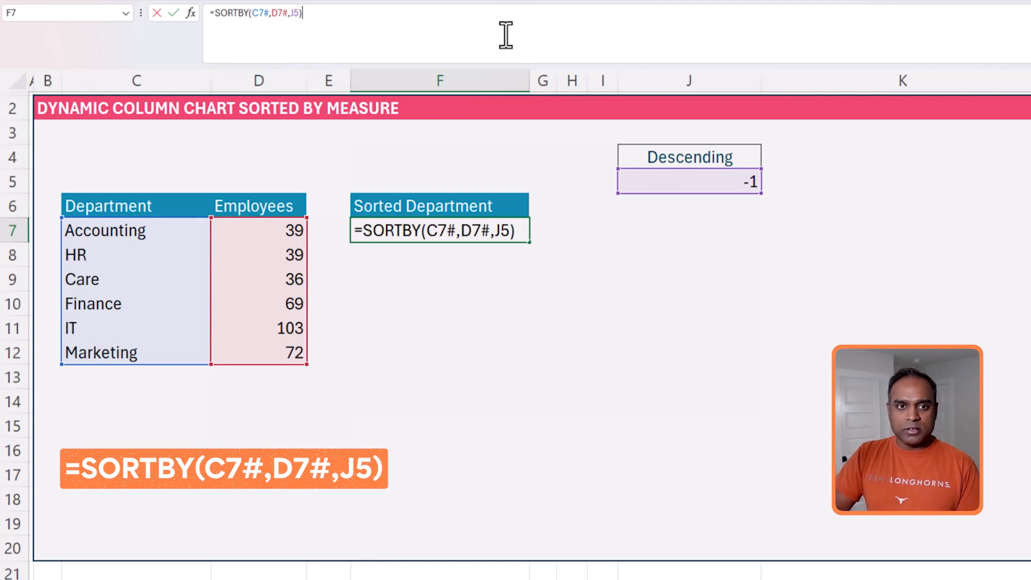
pyautogui.press('Return')
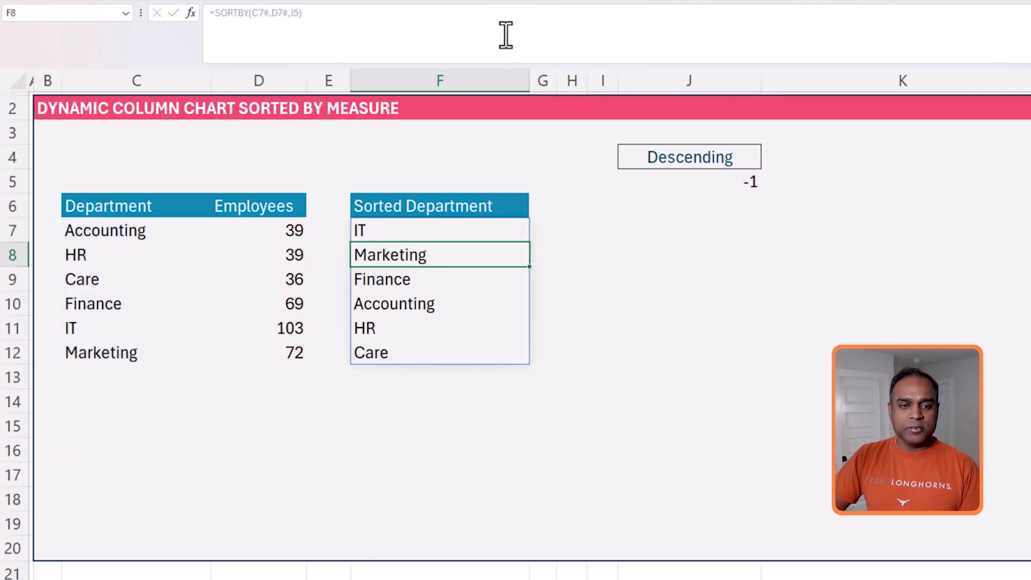
# - Compare the order of the Sorted Department list with the employee counts of IT, Marketing and Finance
pyautogui.moveTo(427, 230); pyautogui.dragTo(436, 347)
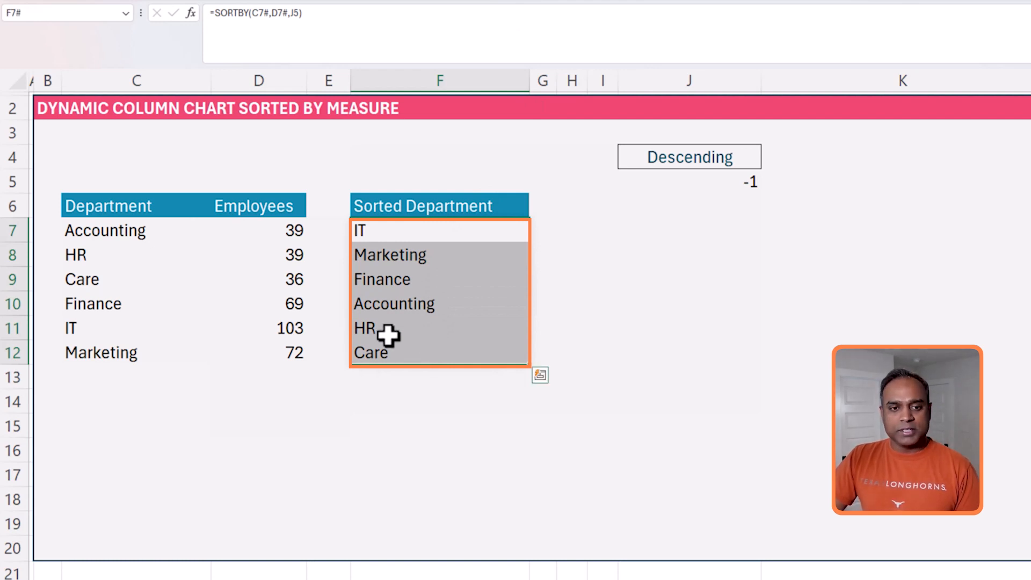
pyautogui.click(111, 329)
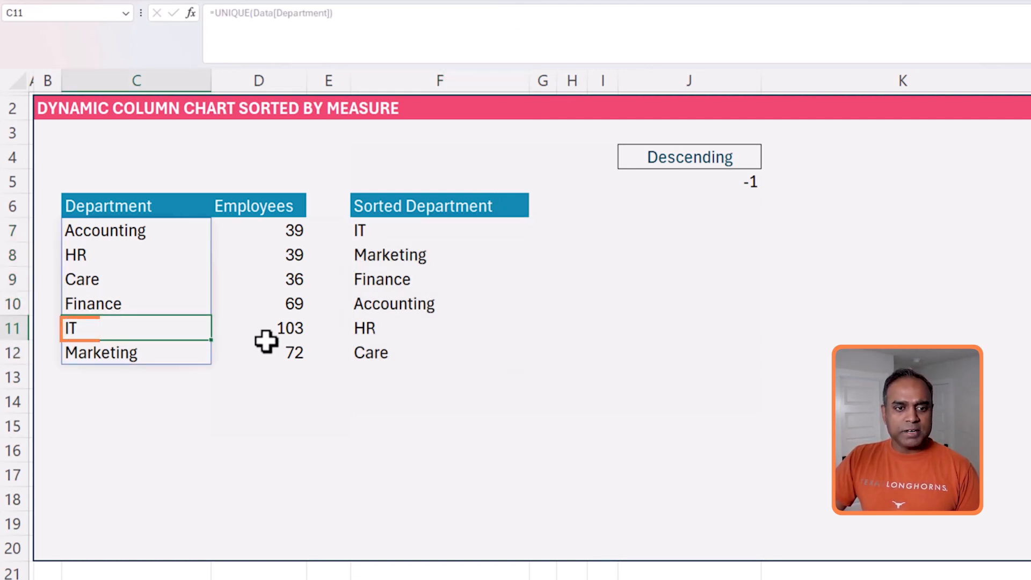
pyautogui.click(289, 330)
pyautogui.click(398, 228)
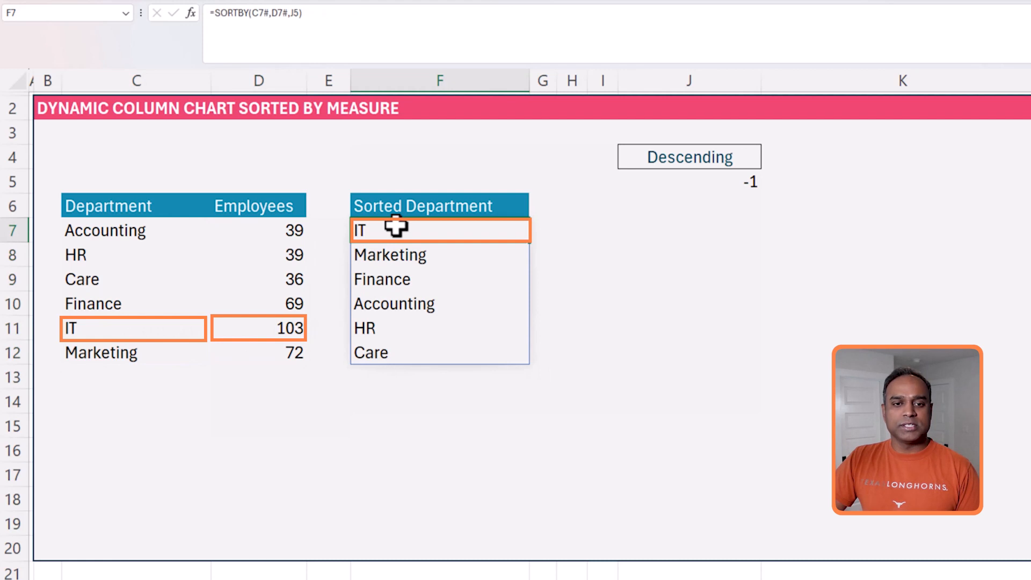
pyautogui.click(296, 354)
pyautogui.click(387, 253)
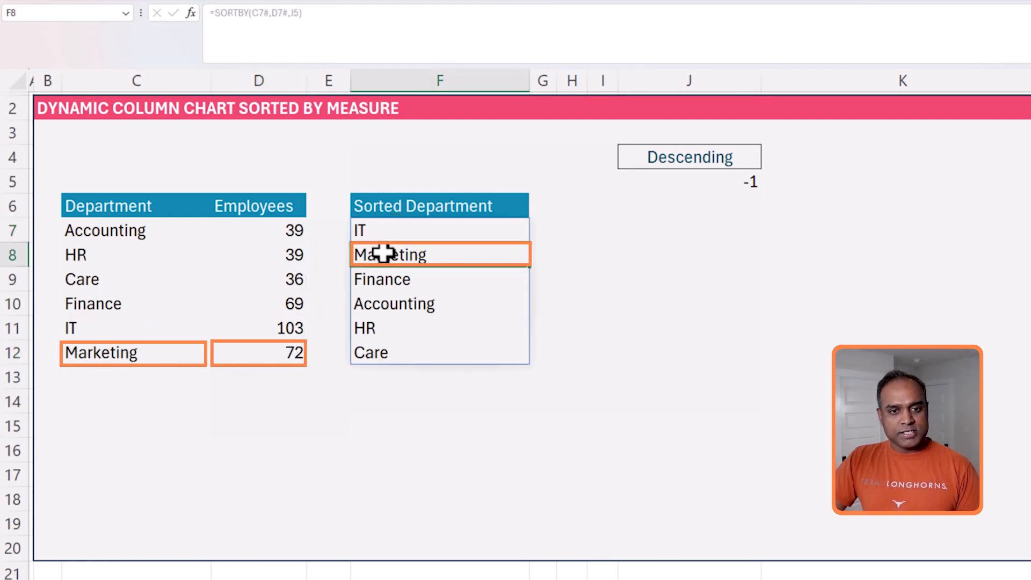
pyautogui.click(295, 304)
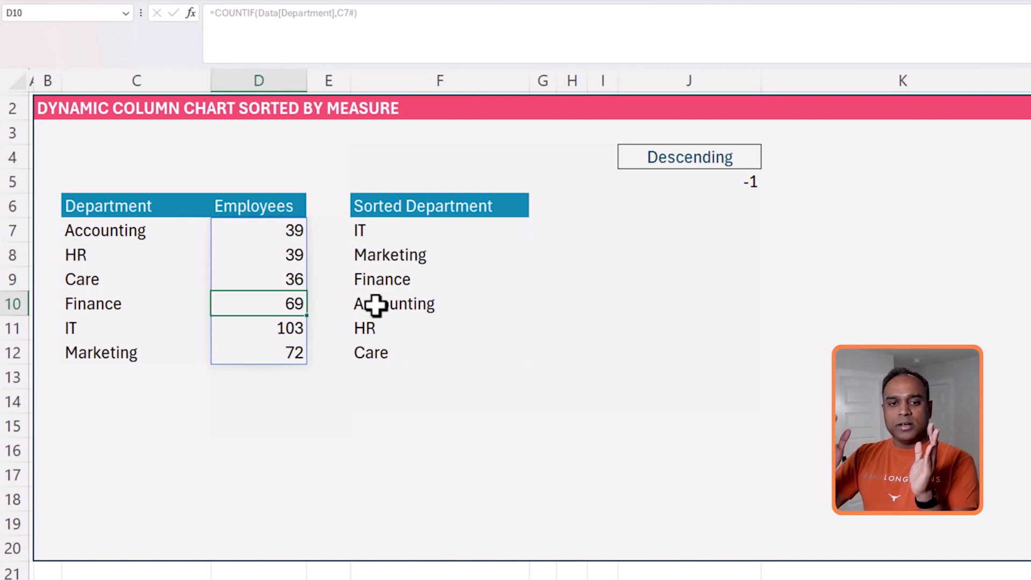
pyautogui.click(405, 231)
pyautogui.click(546, 229)
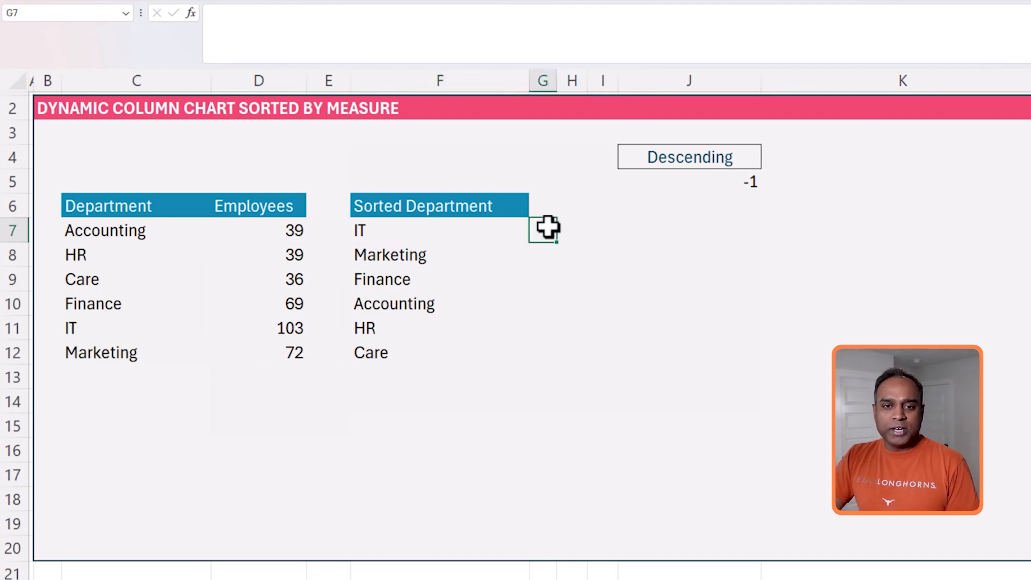
pyautogui.click(433, 230)
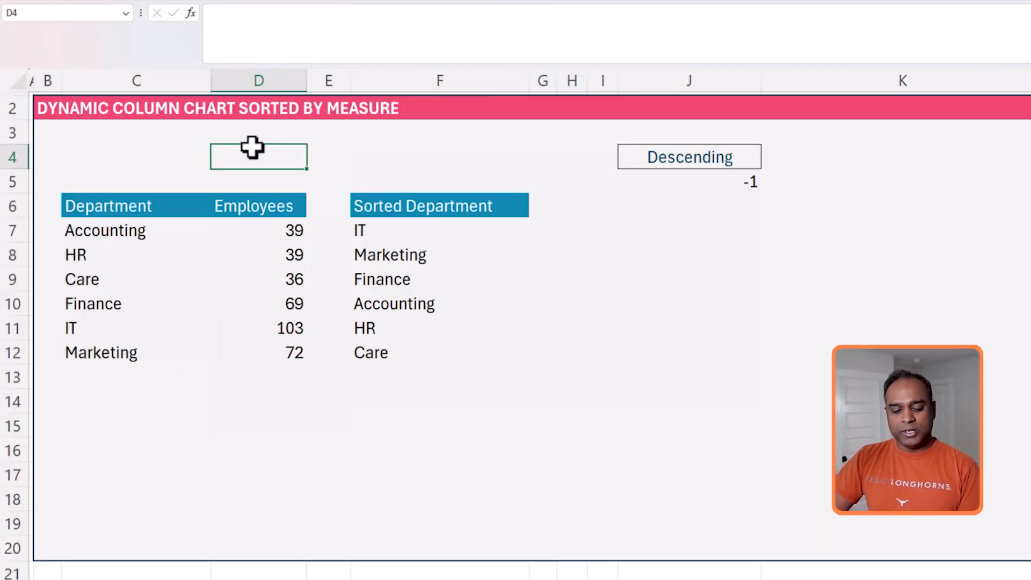
# - Enter the plain-text outline "sortby (distinctDepartmentlist,countofEmployeesineachdepartment, order)" in cell D4
pyautogui.write('sortby (')
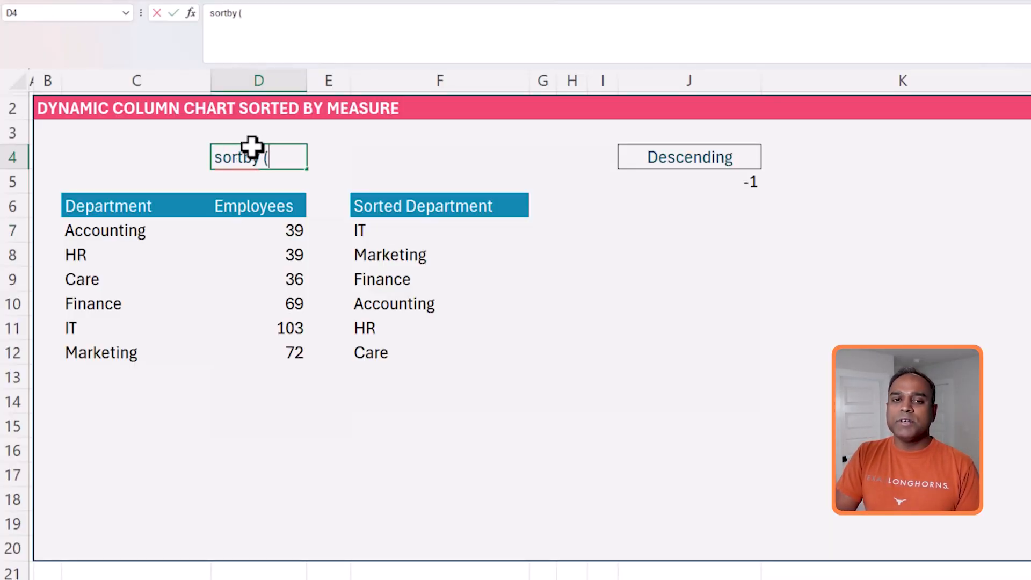
pyautogui.write('departmentlist')
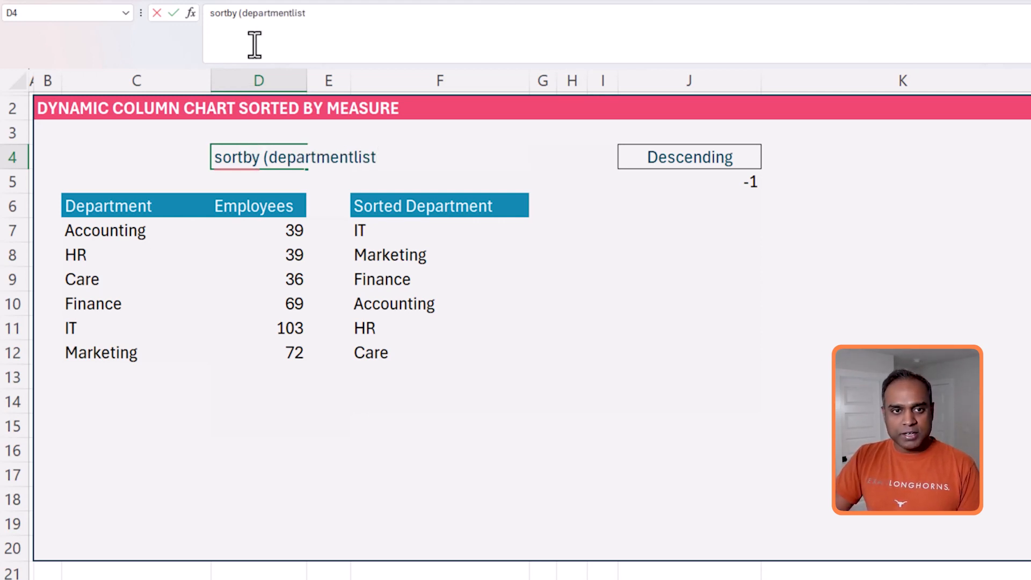
pyautogui.click(240, 12)
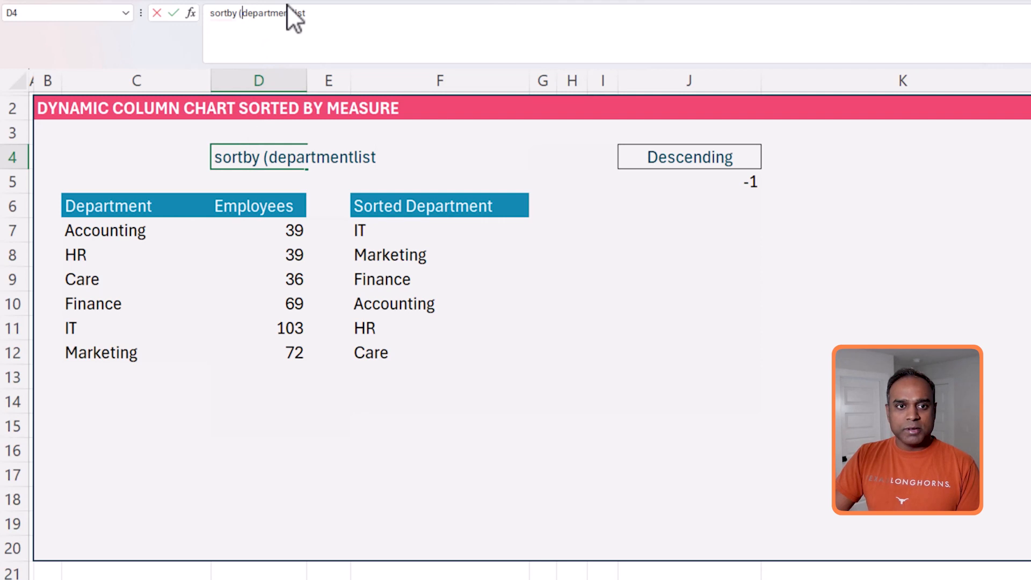
pyautogui.write('distinct')
pyautogui.press('Delete')
pyautogui.write('D')
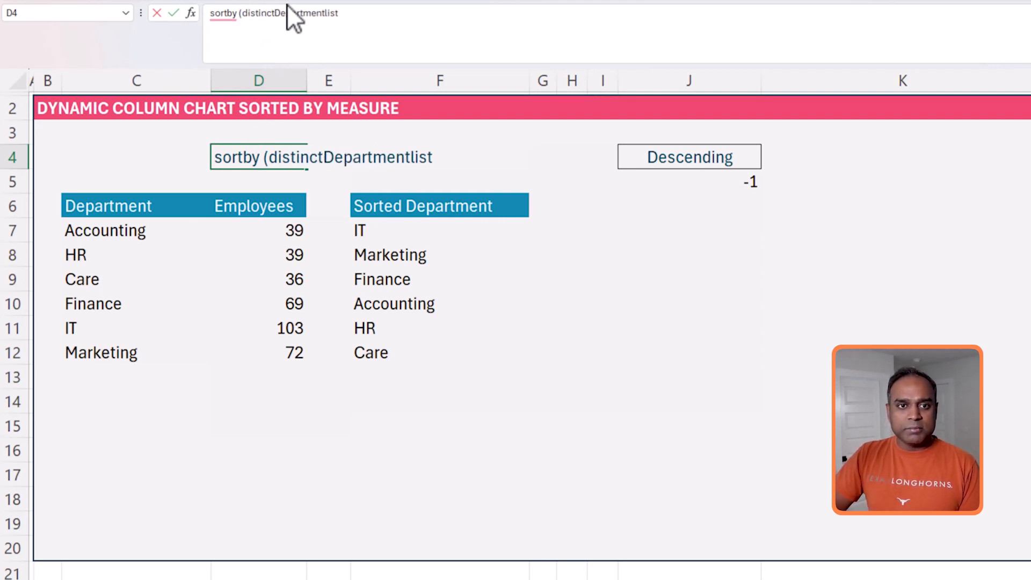
pyautogui.click(345, 12)
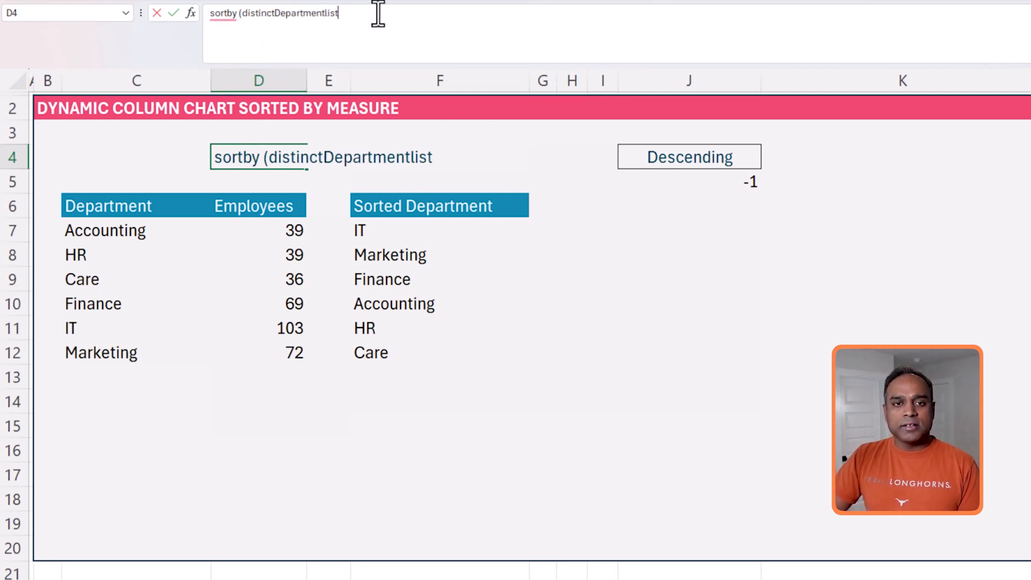
pyautogui.write(',')
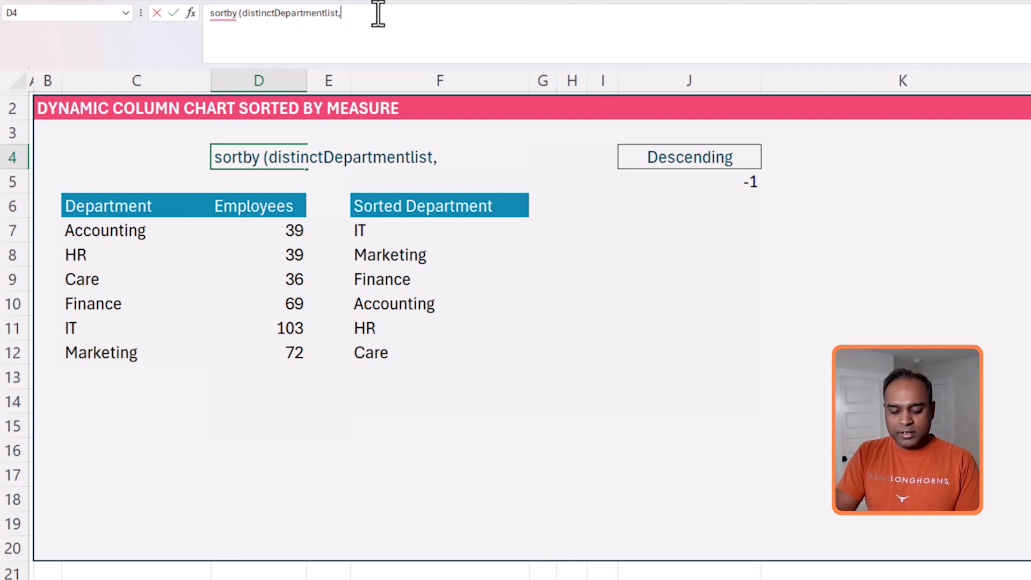
pyautogui.write('countof')
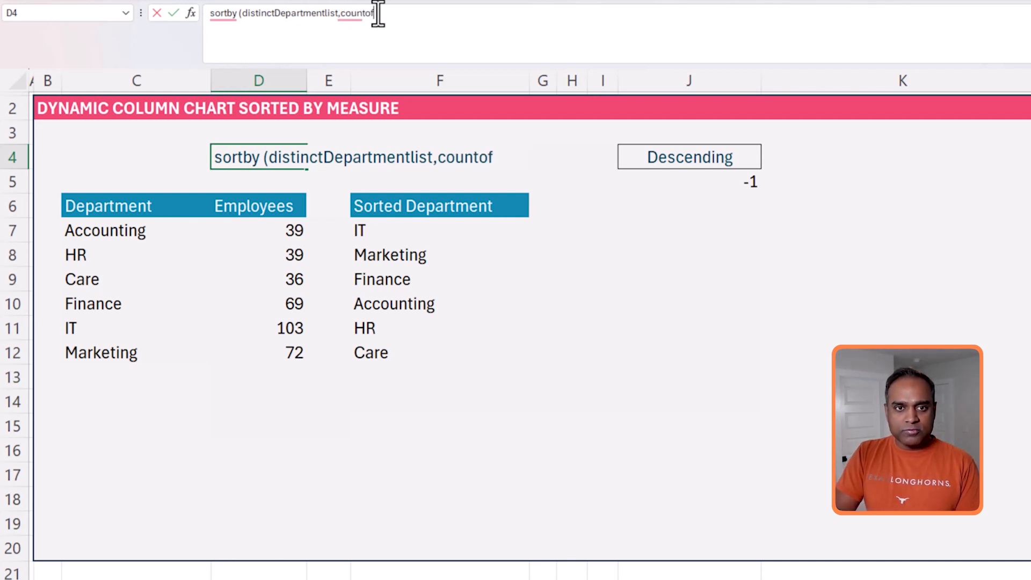
pyautogui.write('Employeesin')
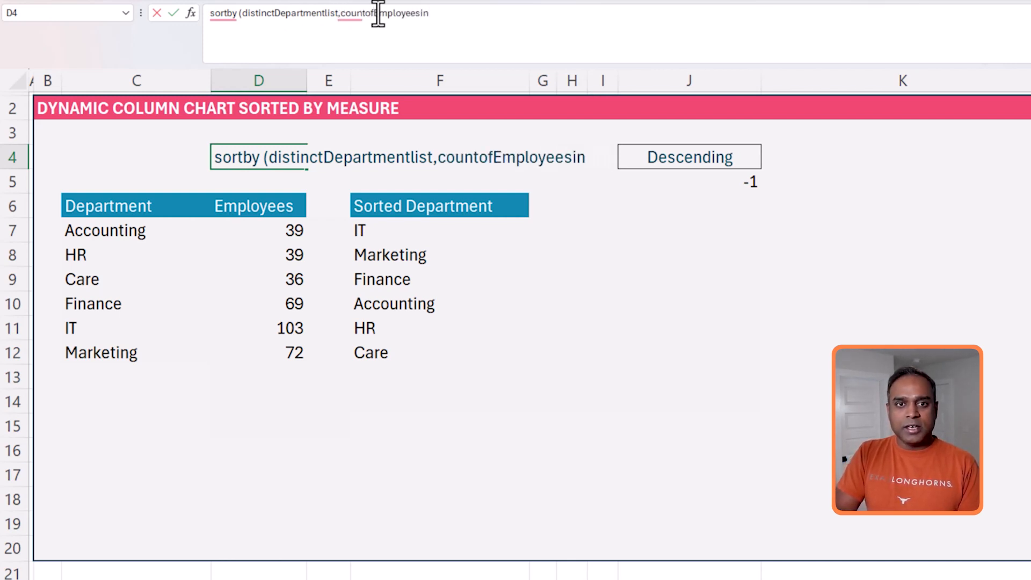
pyautogui.write('eachdepartment')
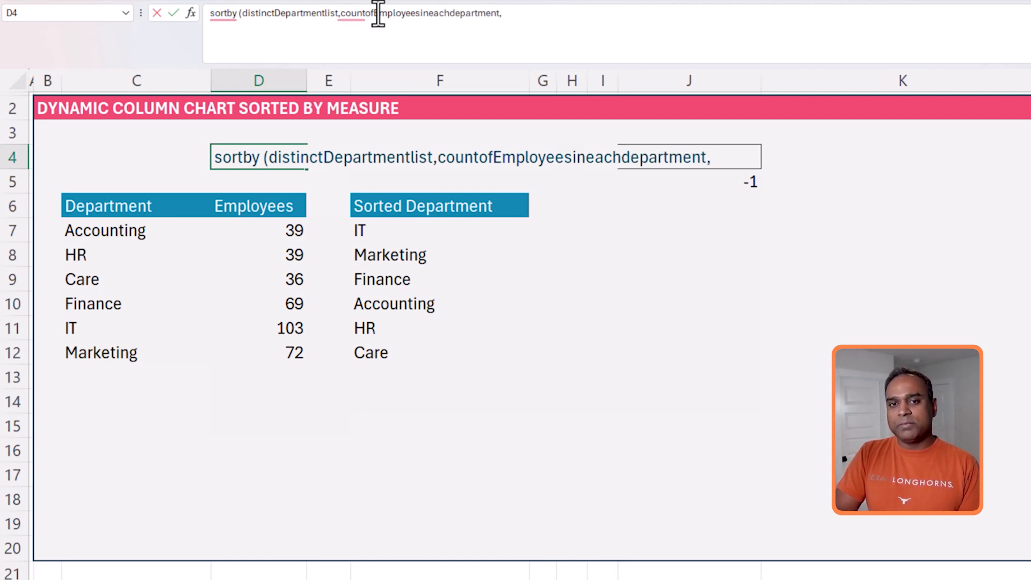
pyautogui.write(', order)')
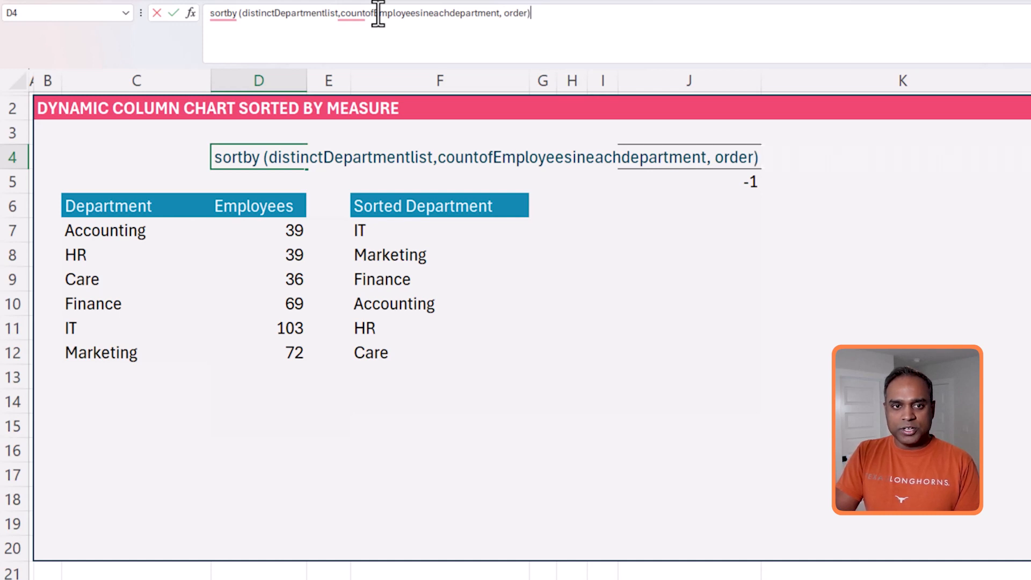
pyautogui.press('Return')
pyautogui.press('Up')
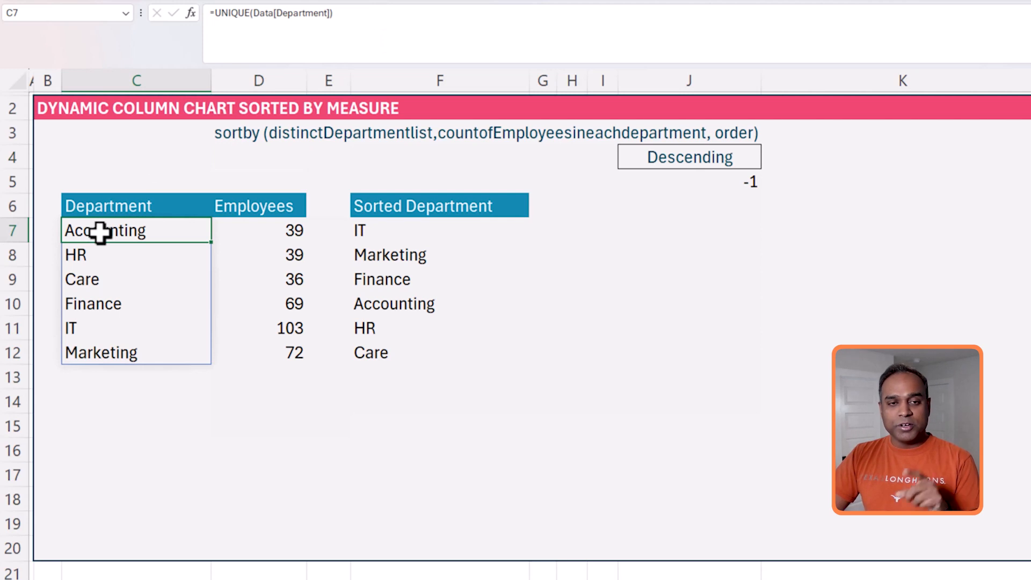
# - Replace the UNIQUE formula in cell C7 with an opening =LET( and a new formula line
pyautogui.click(217, 12)
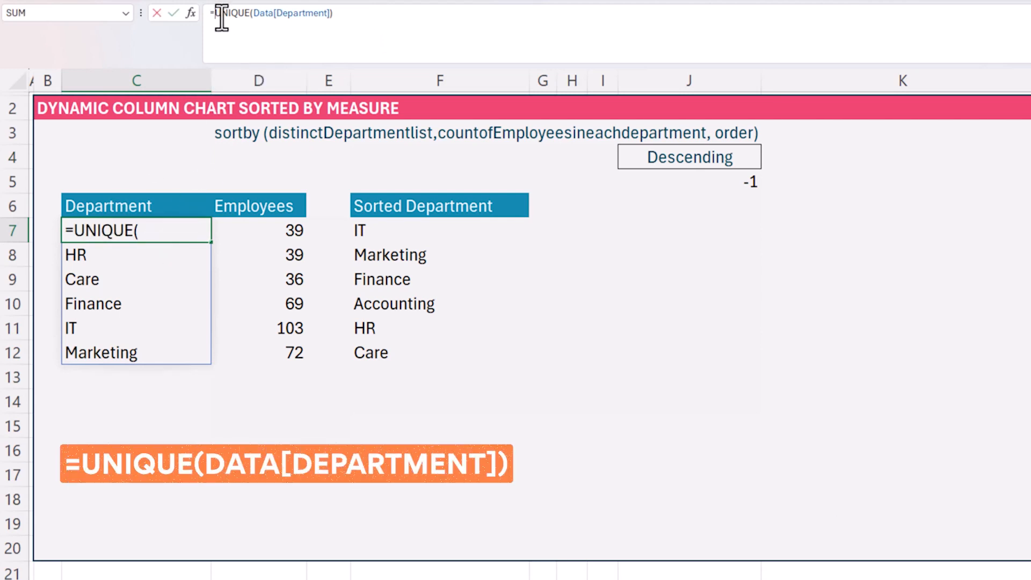
pyautogui.hotkey('shift', 'End')
pyautogui.write('LET(')
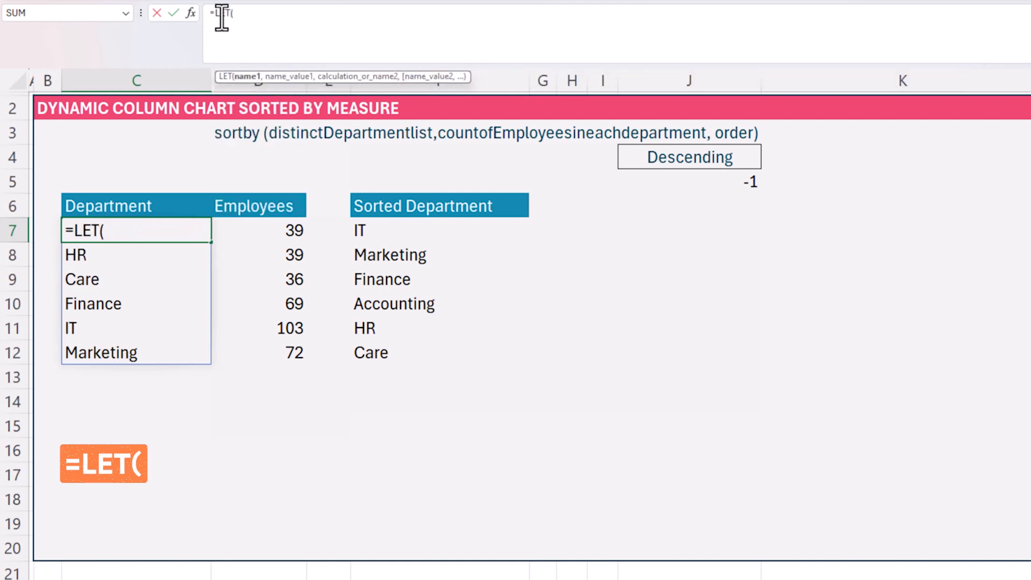
pyautogui.hotkey('alt', 'Return')
# - Define the variable Departments as UNIQUE(Data[Department]) on its own line of the LET formula
pyautogui.write('D')
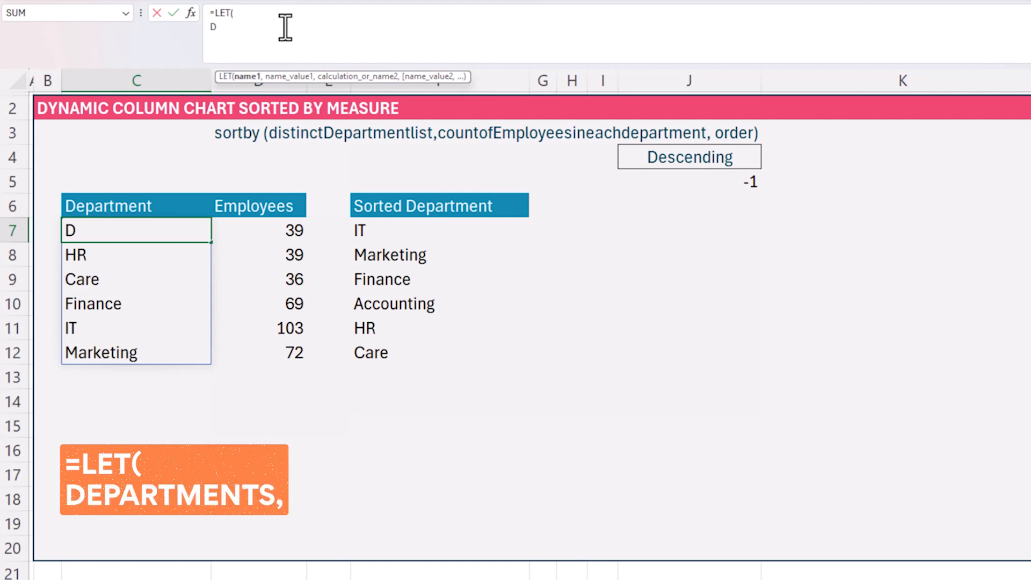
pyautogui.write('epartments')
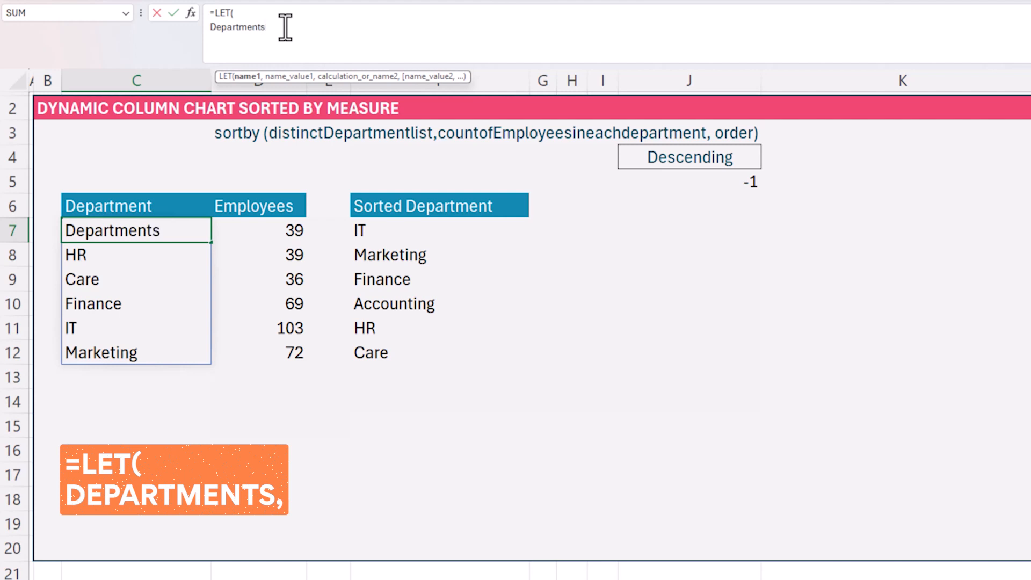
pyautogui.write(',')
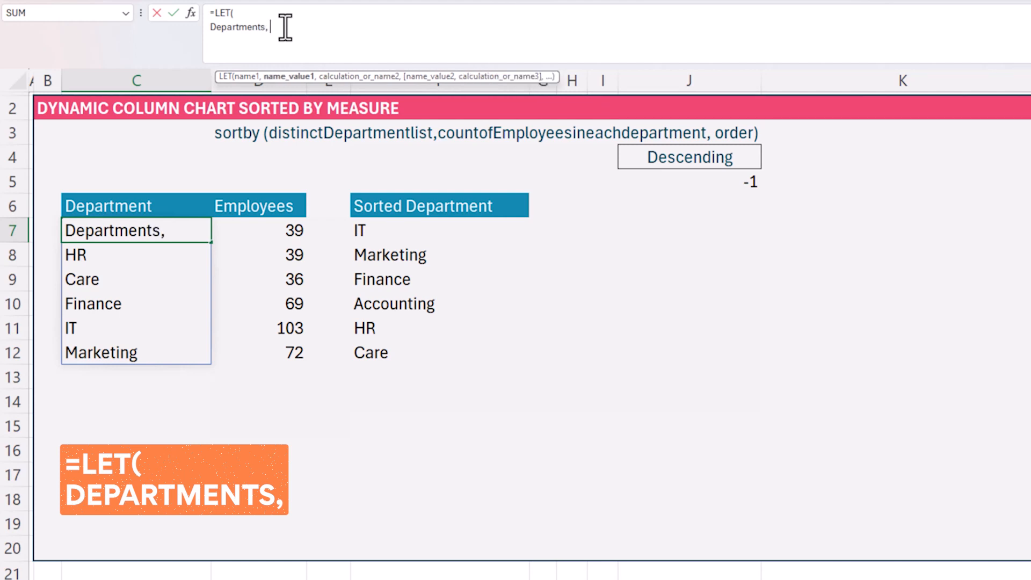
pyautogui.write(' UNI')
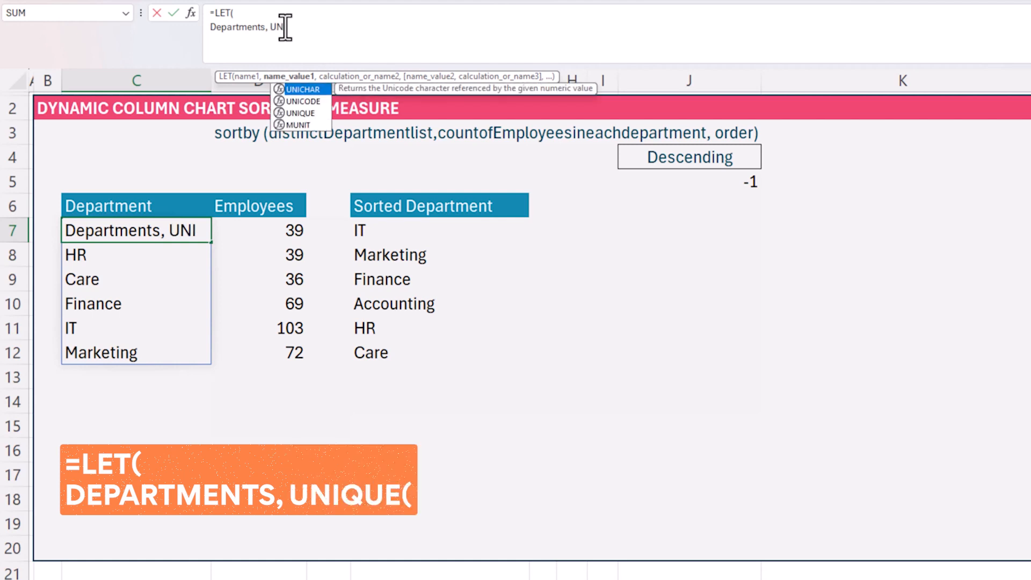
pyautogui.write('QUE(Da')
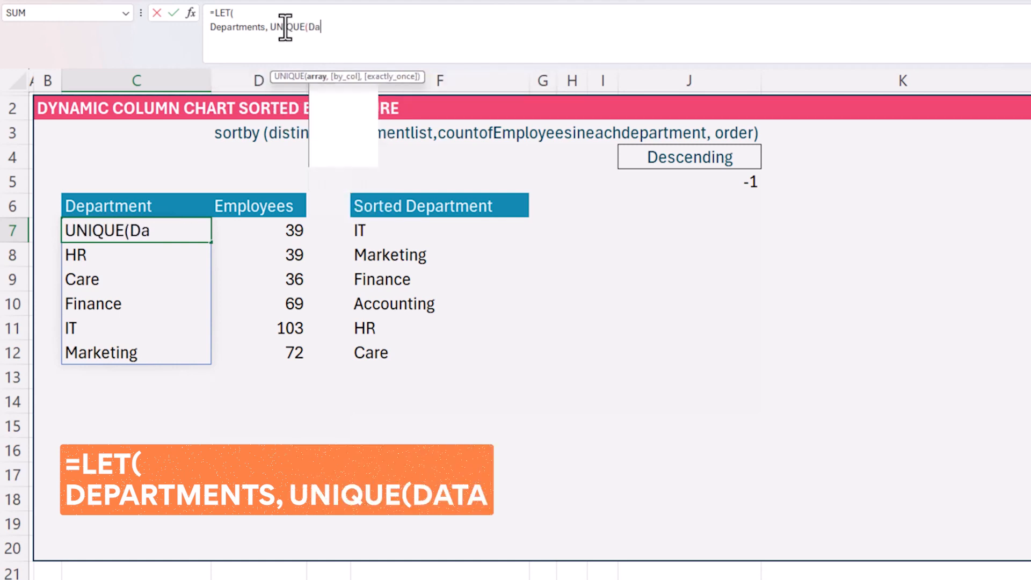
pyautogui.write('ta[De')
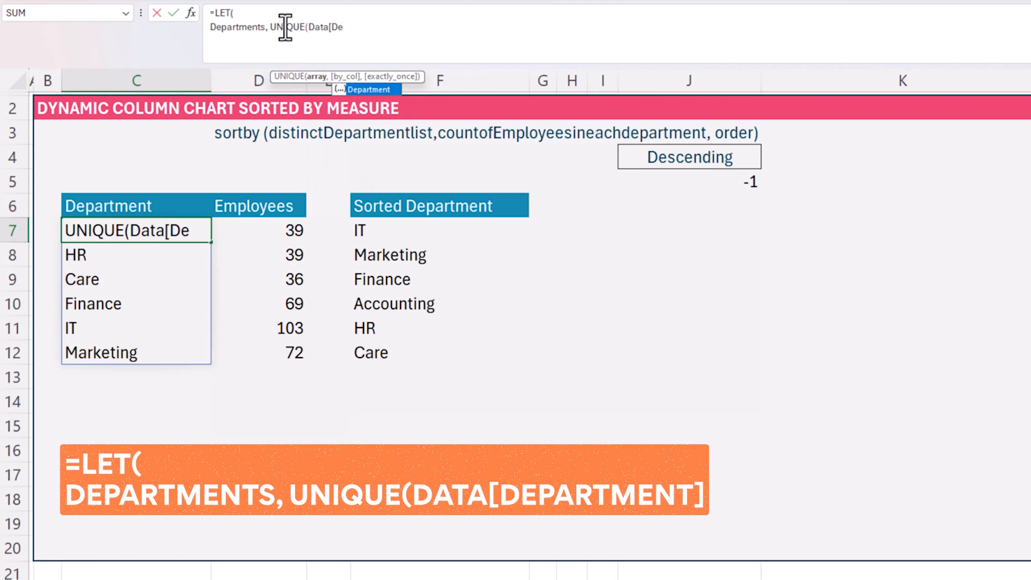
pyautogui.write('partment]')
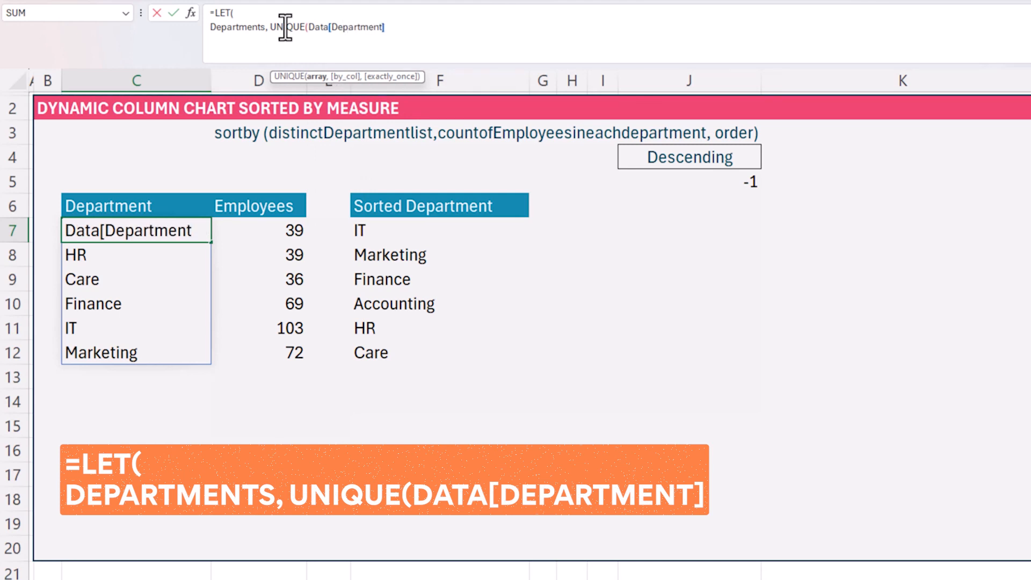
pyautogui.write(')')
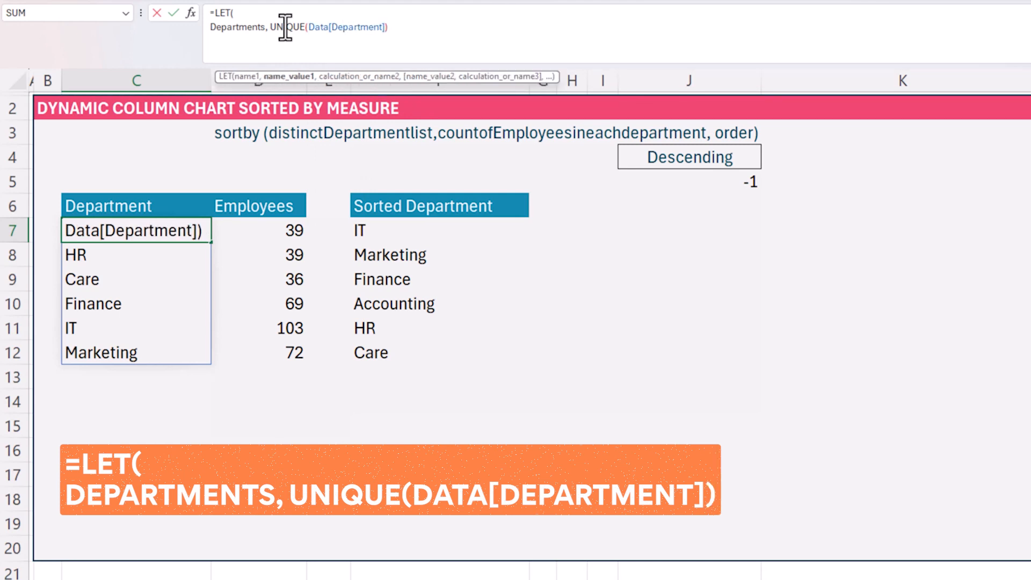
pyautogui.write(',')
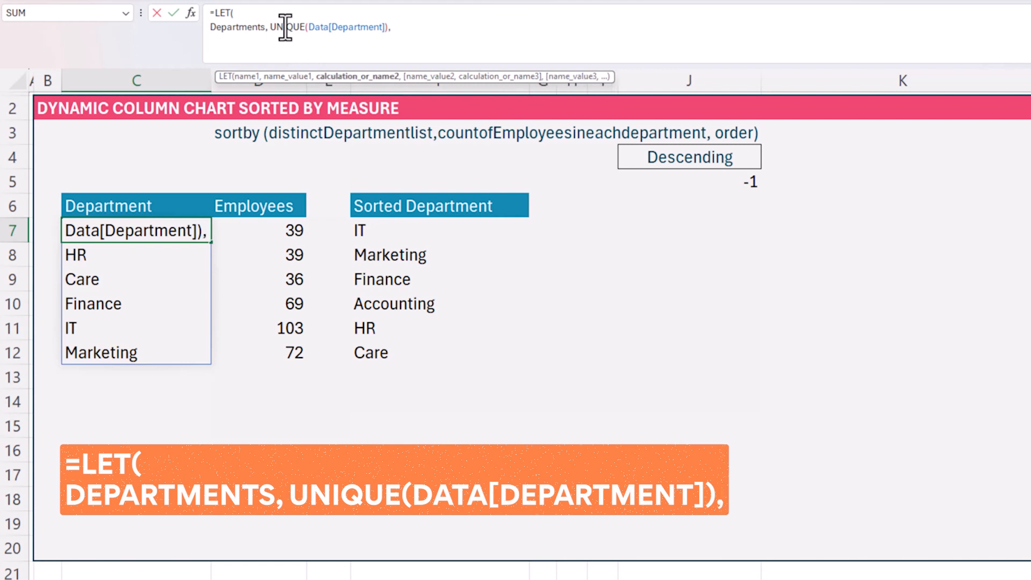
pyautogui.hotkey('alt', 'Return')
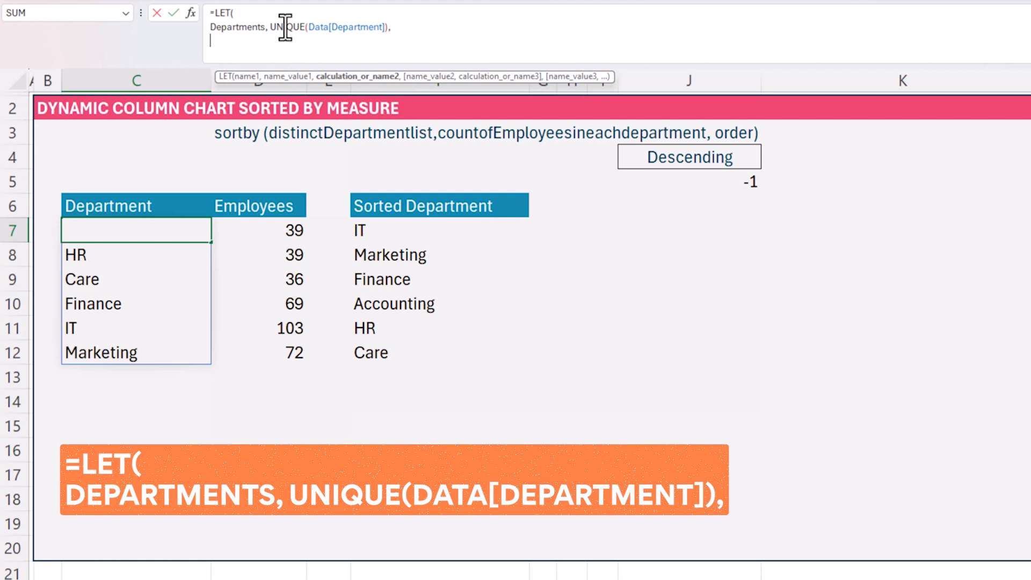
# - Define the variable Counts as COUNTIF(Data[Department],Departments) on the following line of the LET formula
pyautogui.write('Counts')
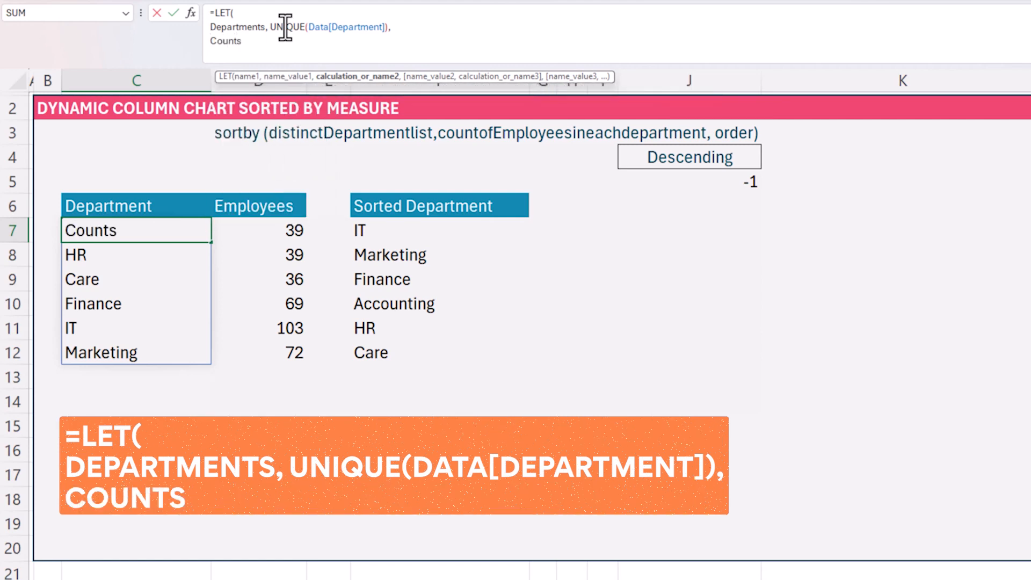
pyautogui.write(', COUNTIF(')
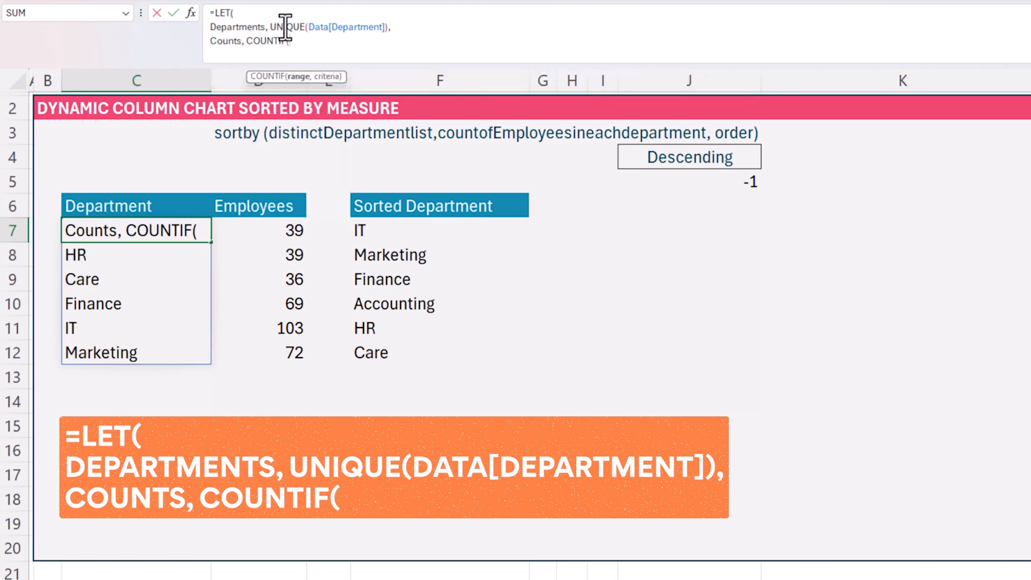
pyautogui.write('Da')
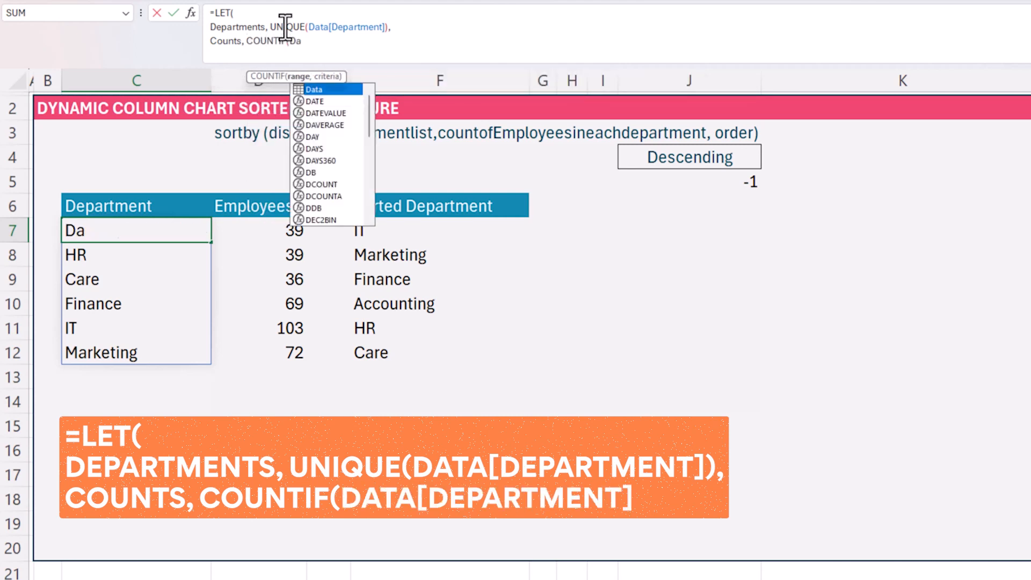
pyautogui.write('ta[Department],')
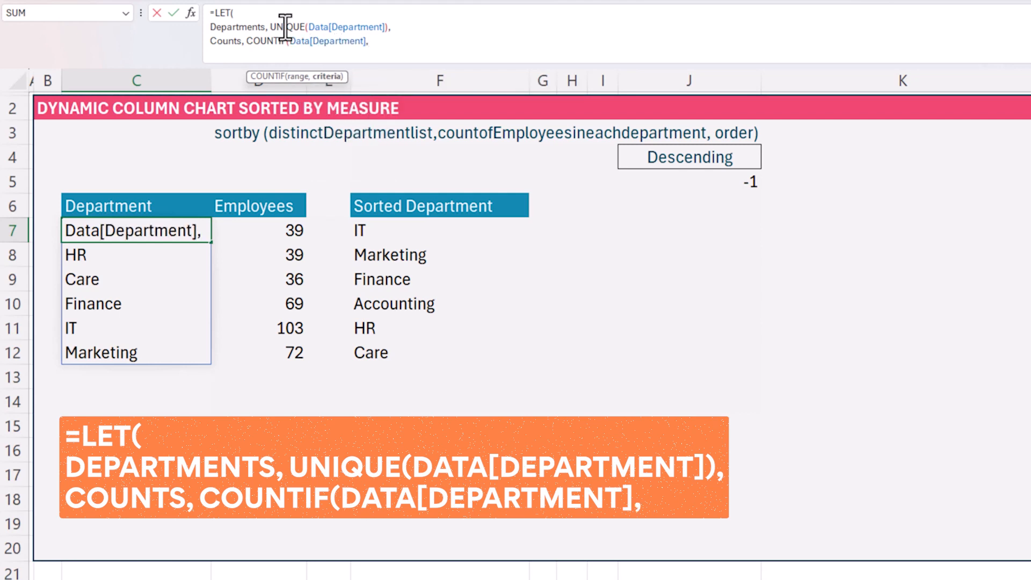
pyautogui.write('Departmen')
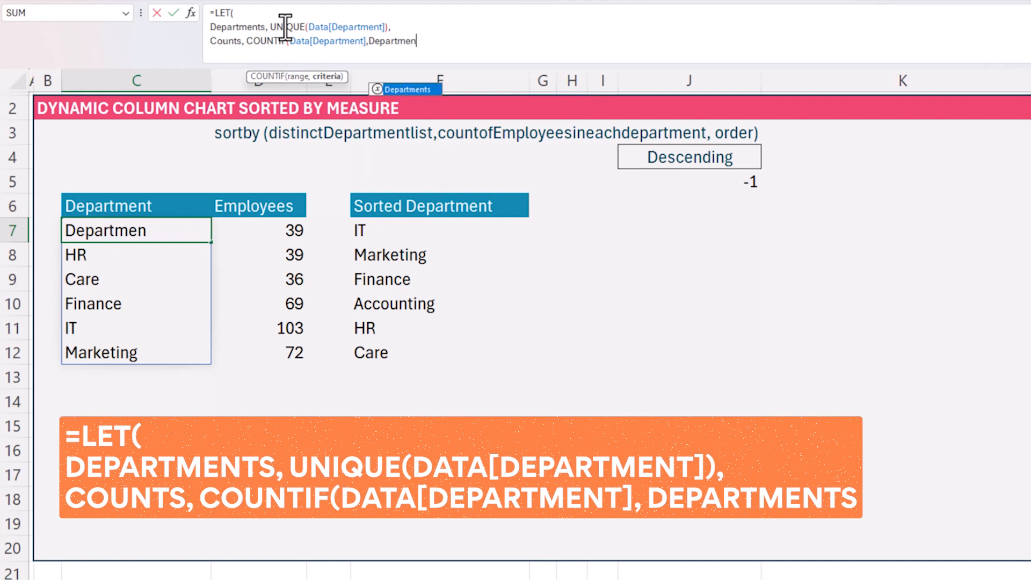
pyautogui.write('ts)')
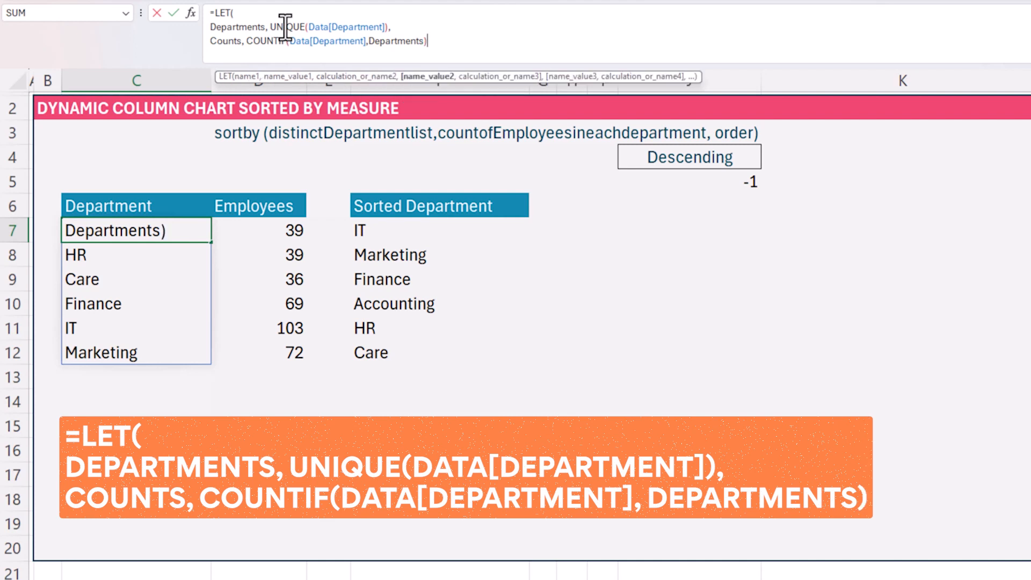
pyautogui.write(',')
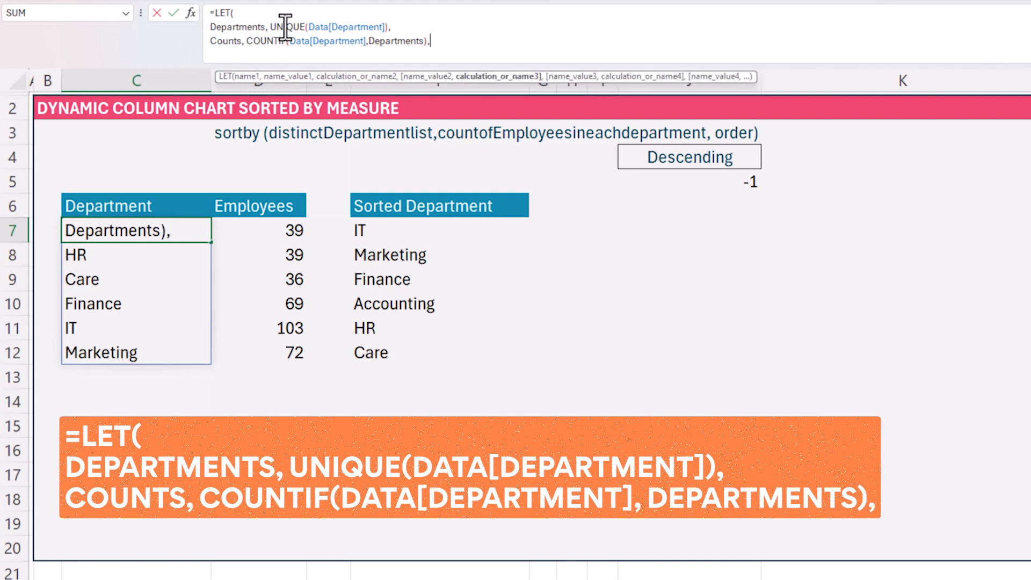
pyautogui.hotkey('alt', 'Return')
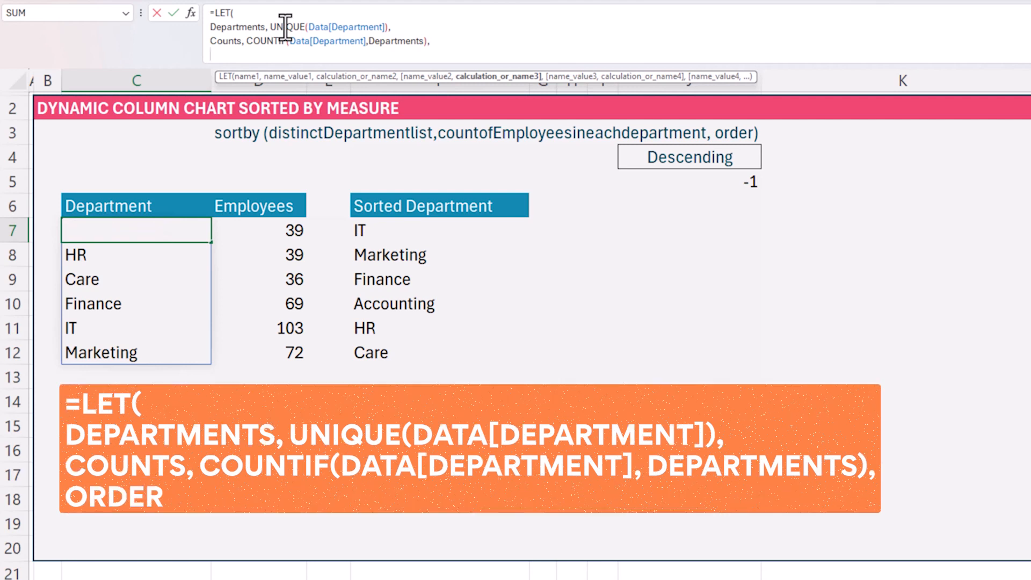
# - Define the variable Order as IF(J4="Descending",-1,1) on the following line of the LET formula
pyautogui.write('ORder')
pyautogui.press('BackSpace')
pyautogui.press('BackSpace')
pyautogui.press('BackSpace')
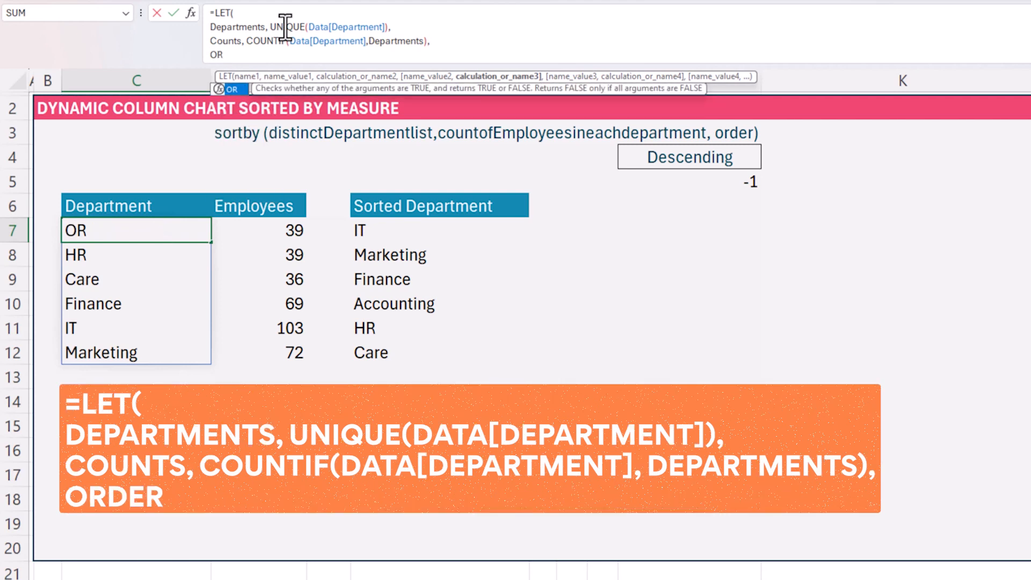
pyautogui.press('BackSpace')
pyautogui.write('rder')
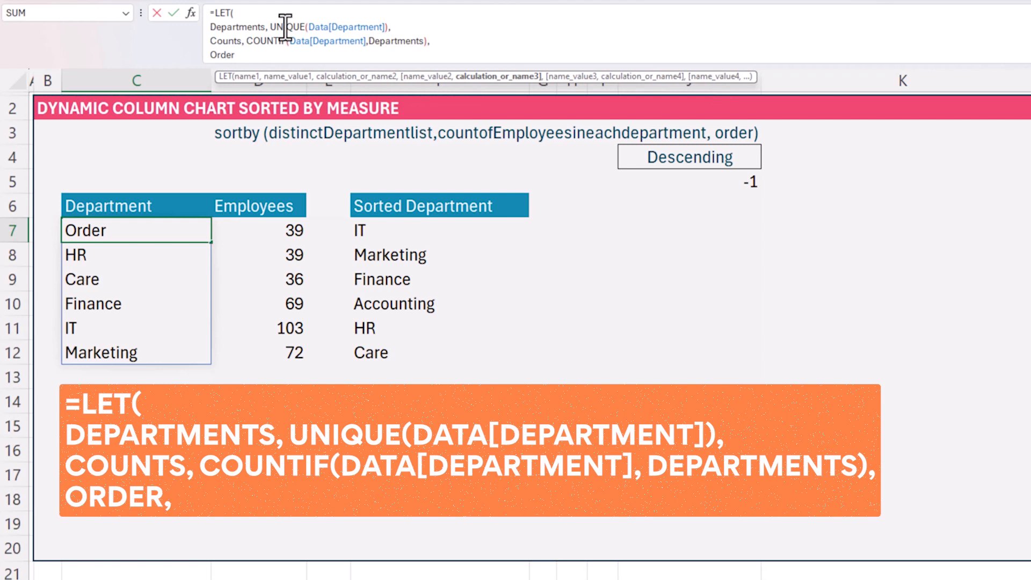
pyautogui.write(', IF(')
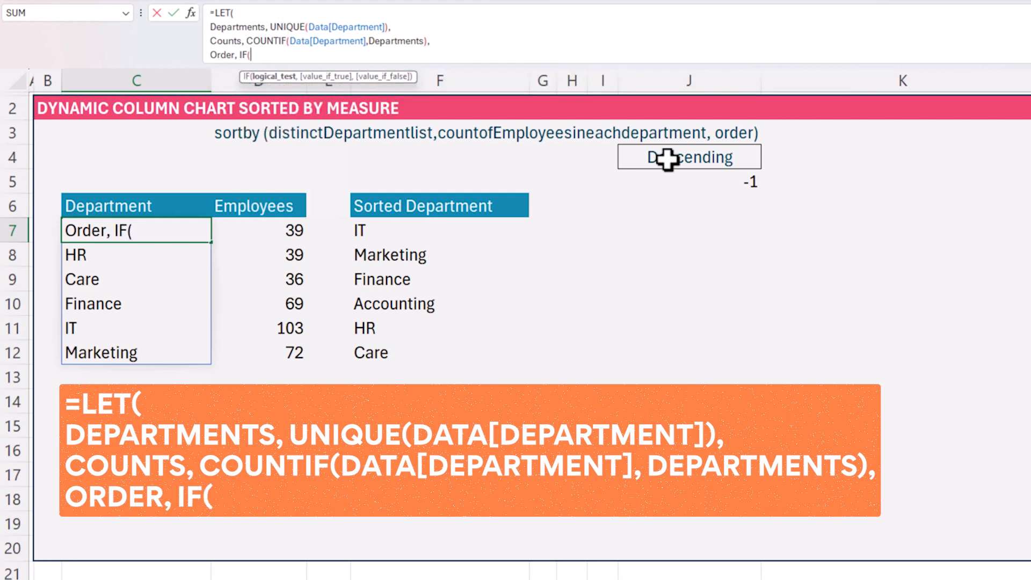
pyautogui.click(698, 164)
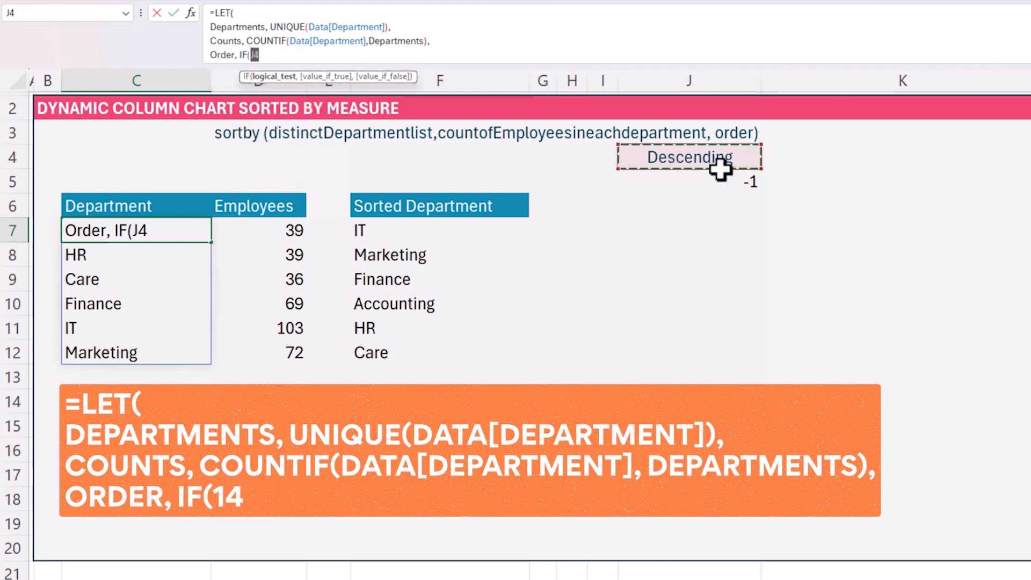
pyautogui.write('="Descen')
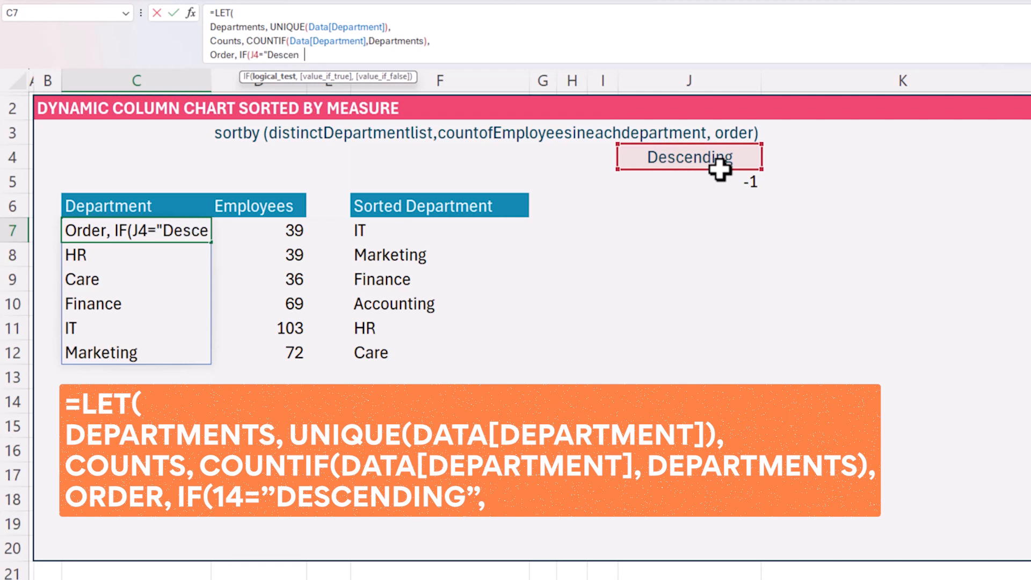
pyautogui.write('ding",-1')
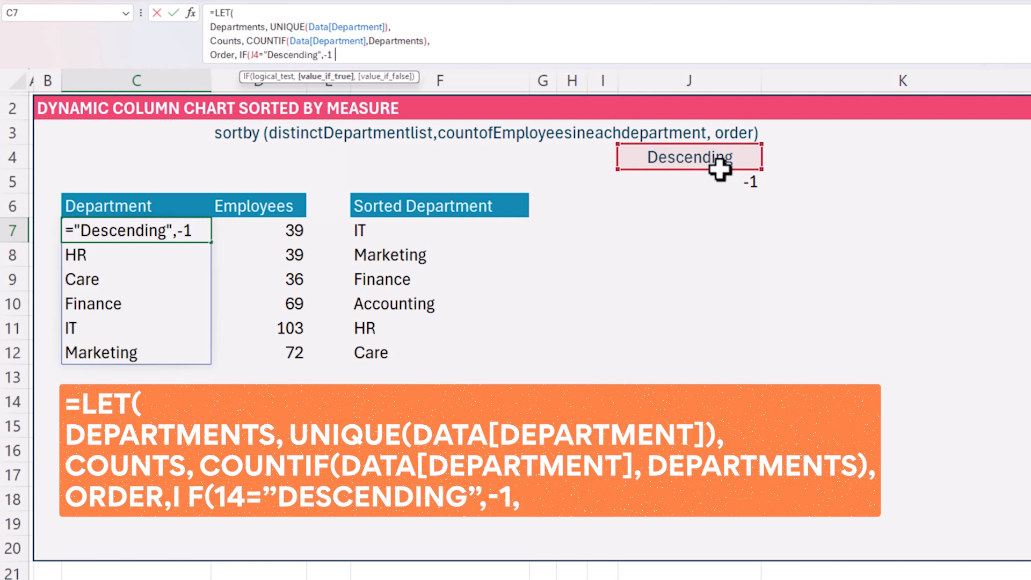
pyautogui.write(',1)')
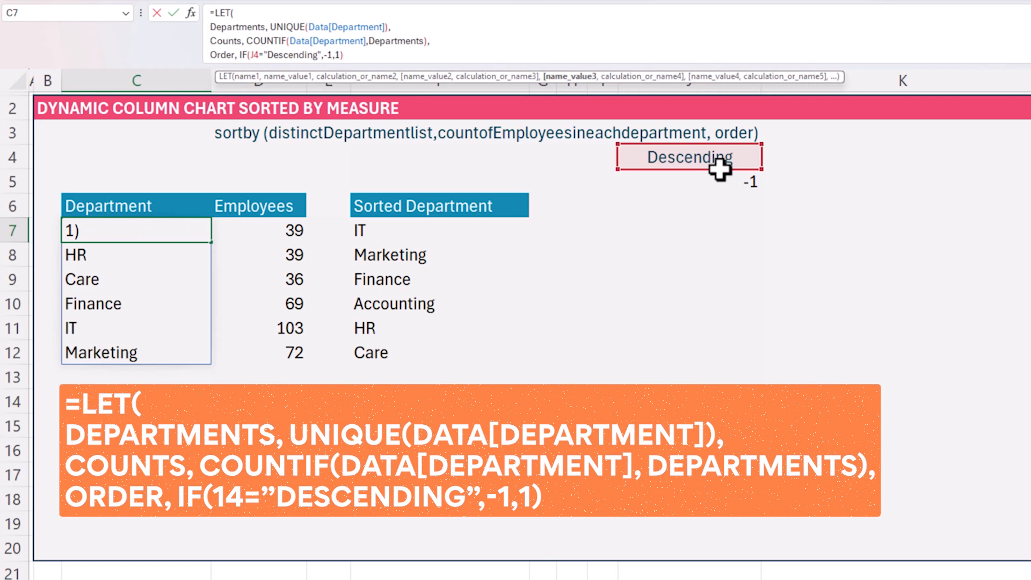
pyautogui.write(',')
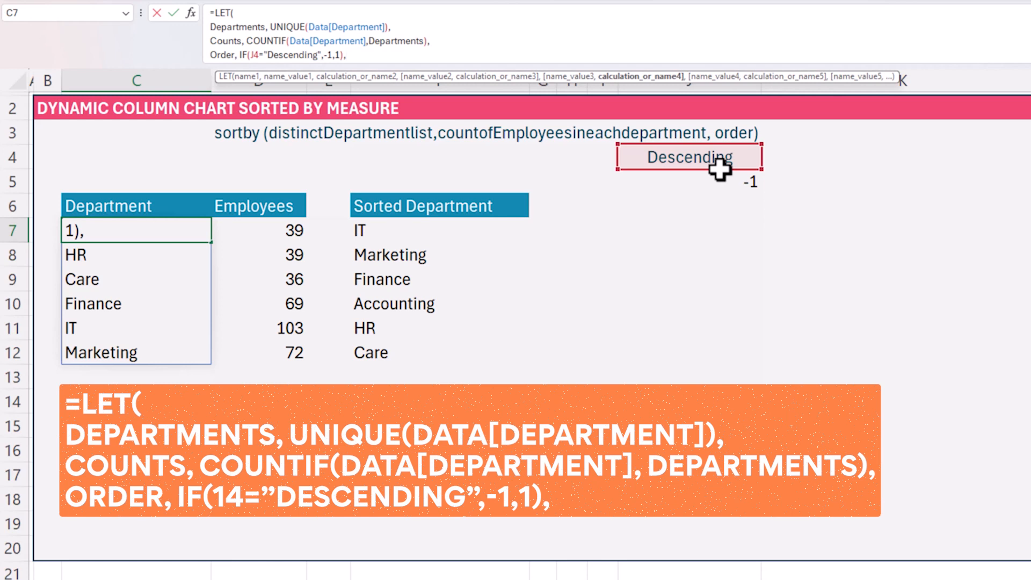
pyautogui.hotkey('alt', 'Return')
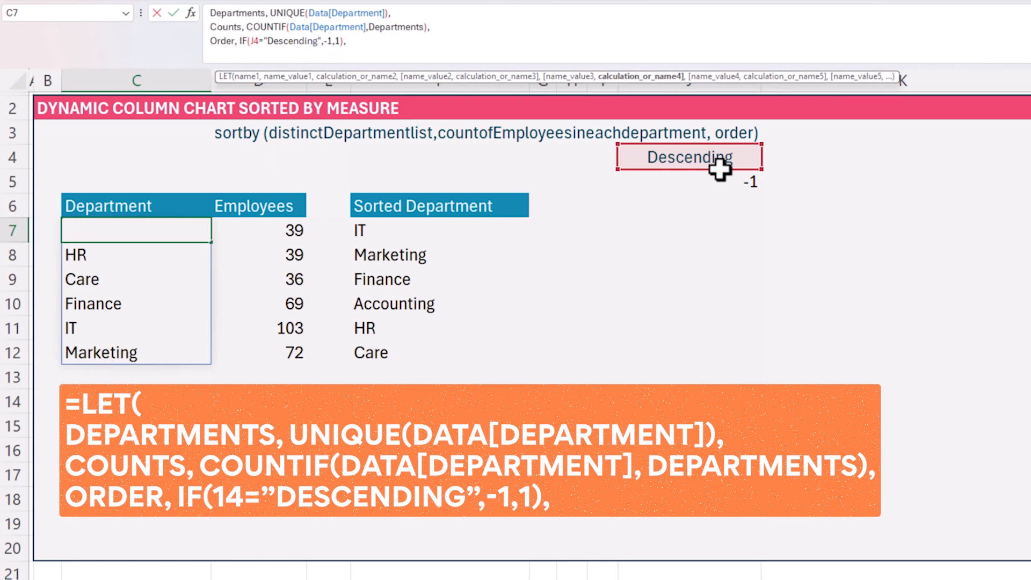
# - Start the final calculation of the LET formula with SORTBY, using Departments as the array to sort
pyautogui.write('SORTE')
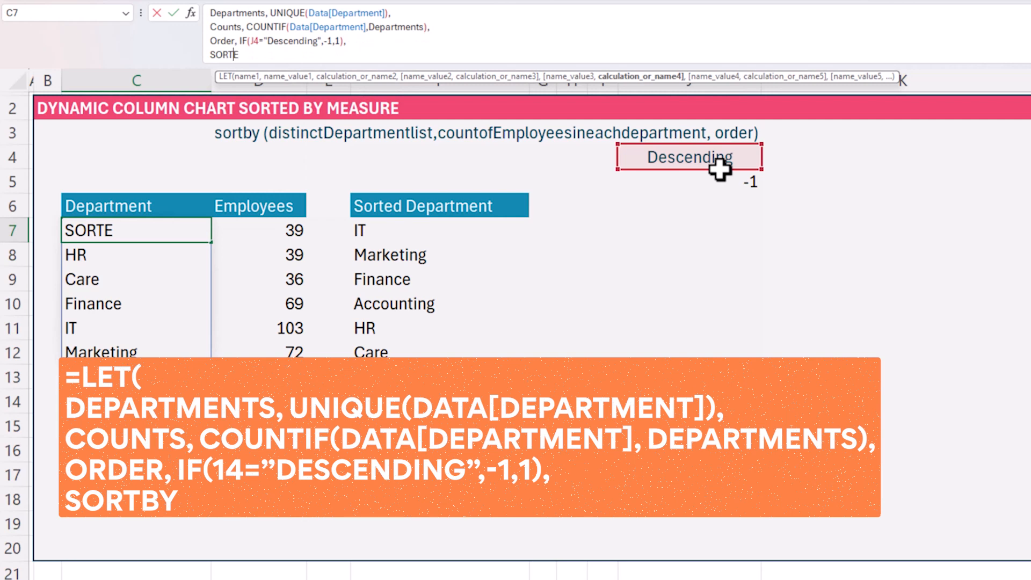
pyautogui.press('BackSpace')
pyautogui.write('BY')
pyautogui.write('(')
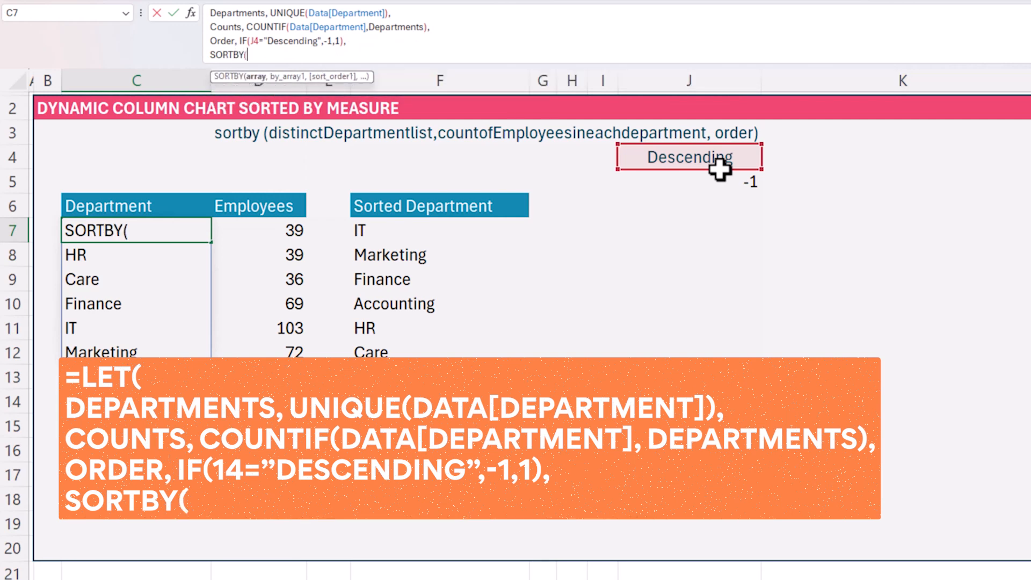
pyautogui.write('Depa')
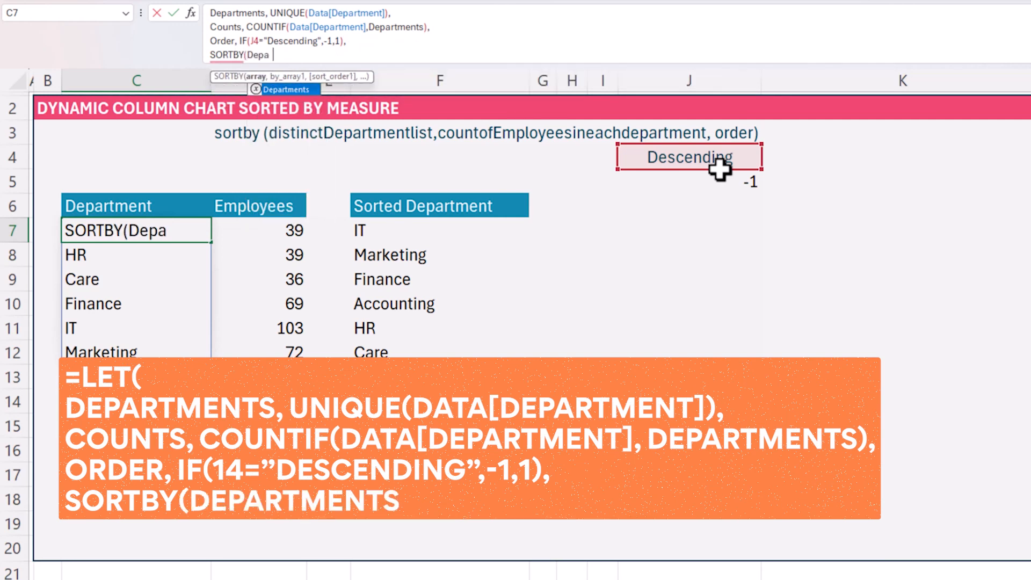
pyautogui.write('rtments,')
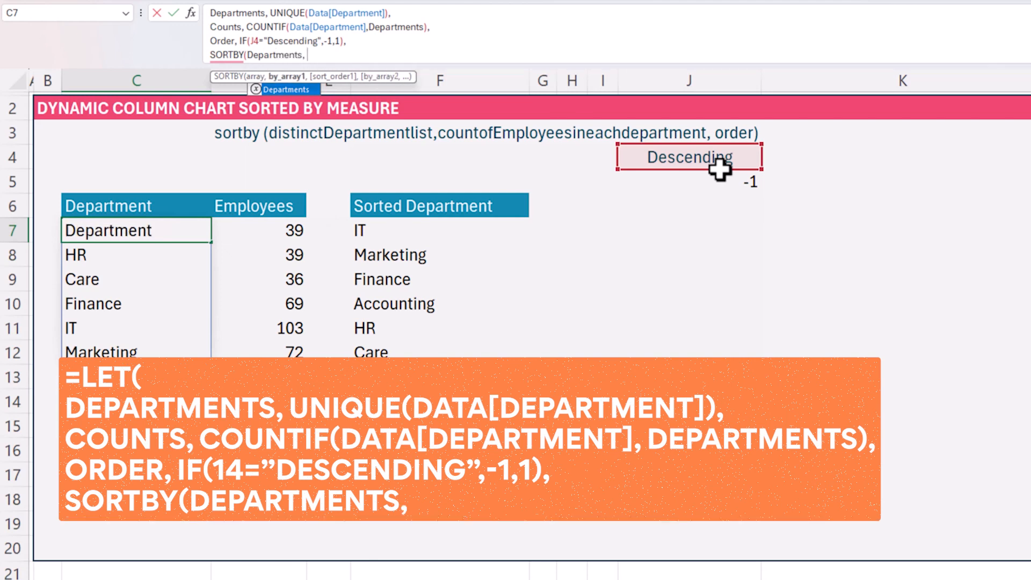
# - Complete the calculation as SORTBY(Departments, Counts,Order)) and commit the LET formula in cell C7
pyautogui.write(' CO')
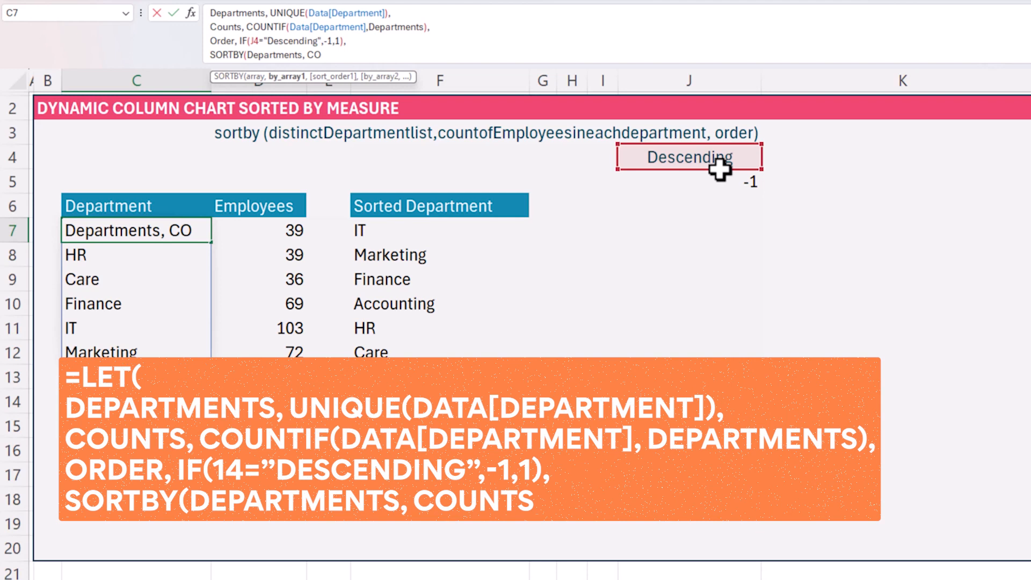
pyautogui.write('unt')
pyautogui.press('BackSpace')
pyautogui.press('BackSpace')
pyautogui.press('BackSpace')
pyautogui.press('BackSpace')
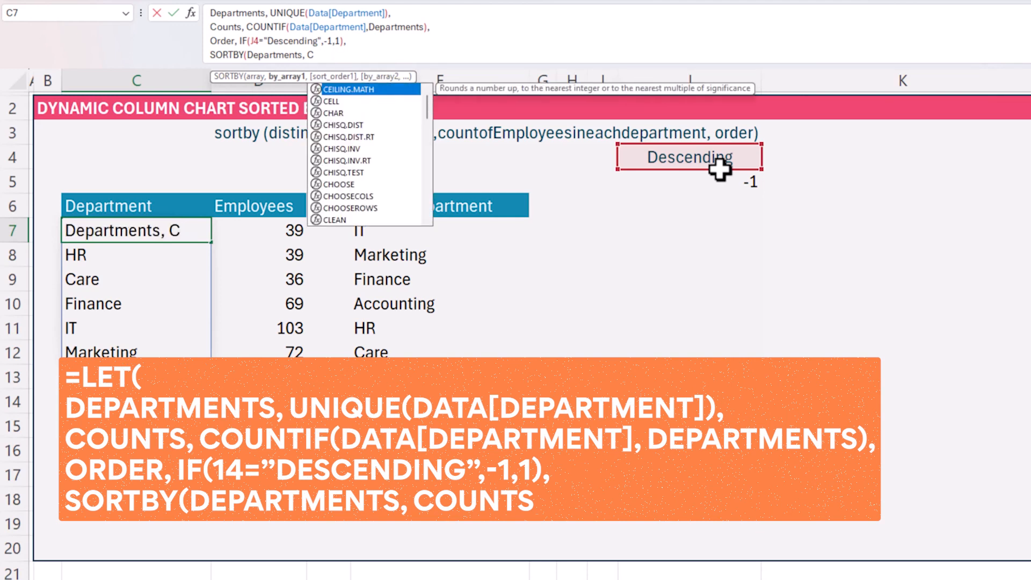
pyautogui.write('ounts,Or')
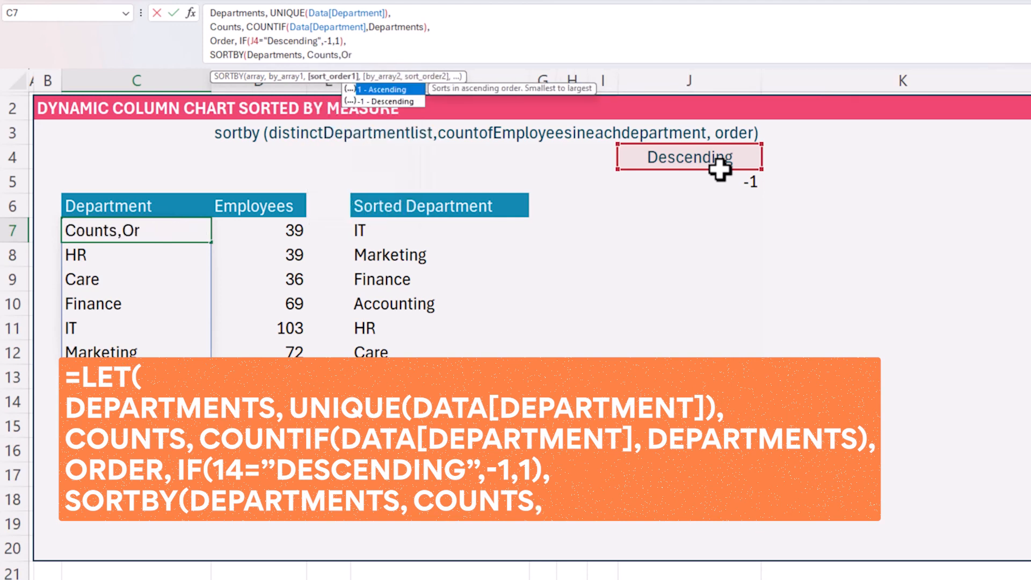
pyautogui.write('der)')
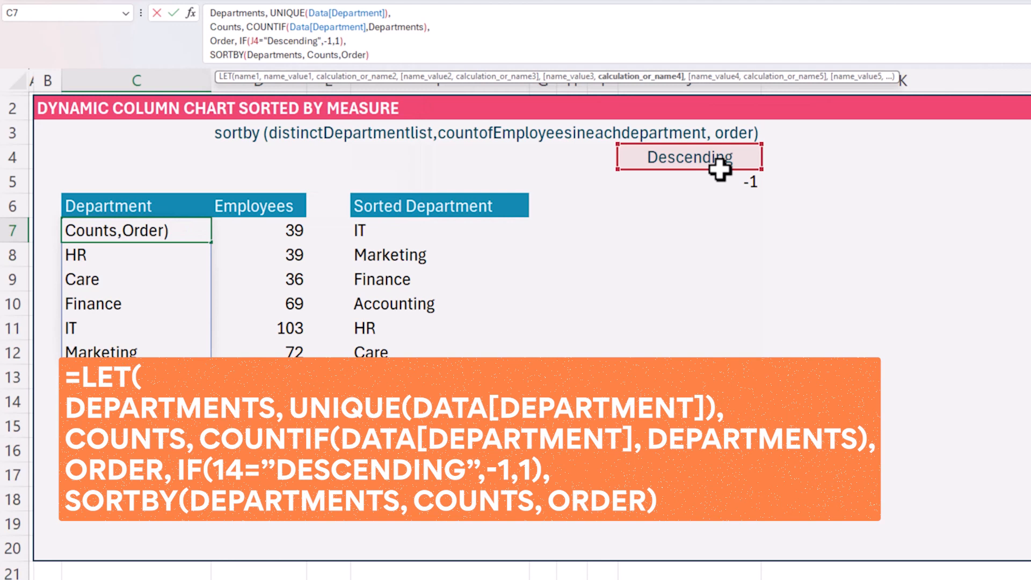
pyautogui.write(')')
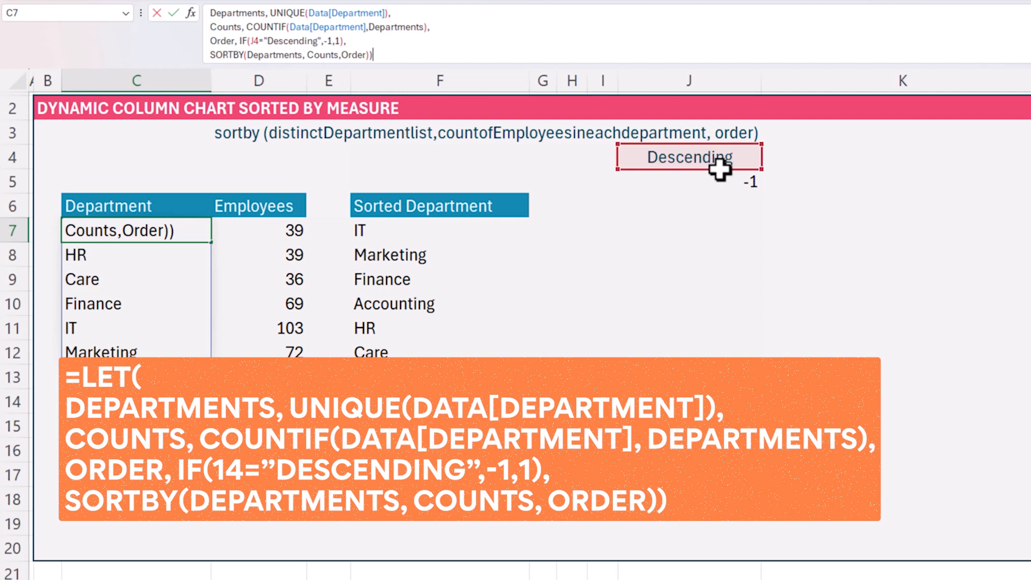
pyautogui.moveTo(497, 65); pyautogui.dragTo(478, 87)
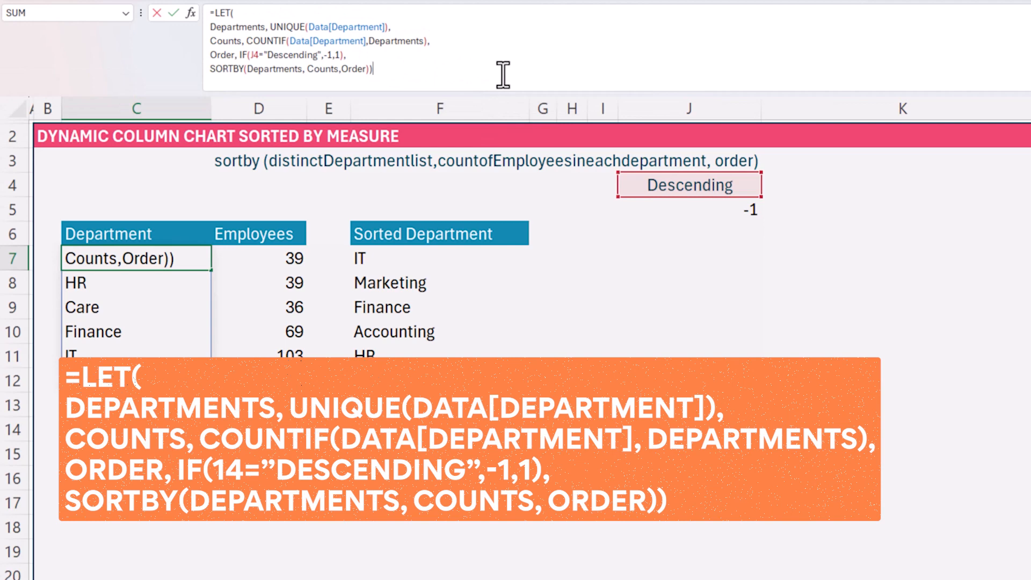
pyautogui.press('Return')
pyautogui.press('Up')
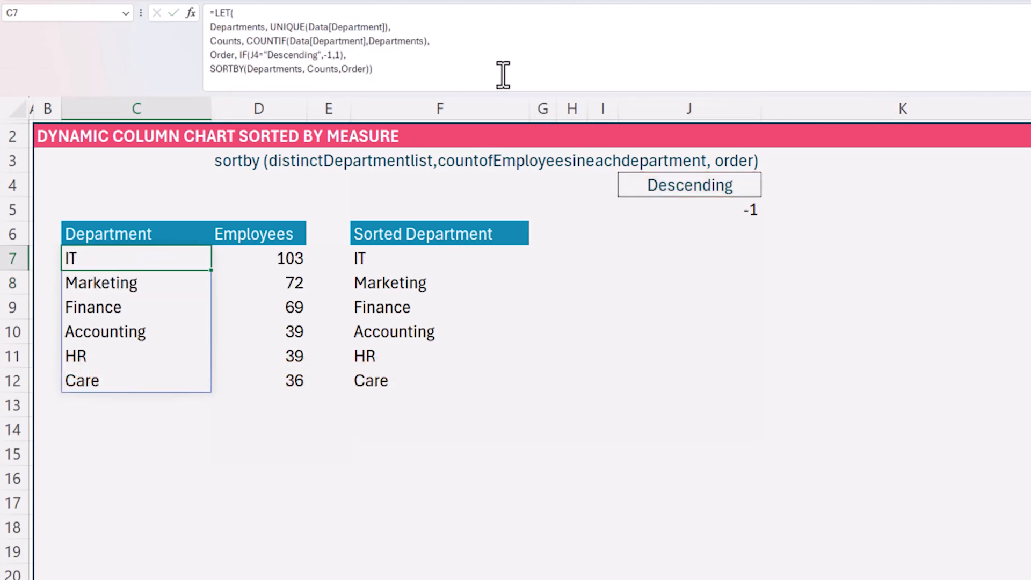
# - Evaluate the UNIQUE(Data[Department]) part of C7's LET formula in place, and restore the expression
pyautogui.moveTo(192, 253); pyautogui.dragTo(184, 360)
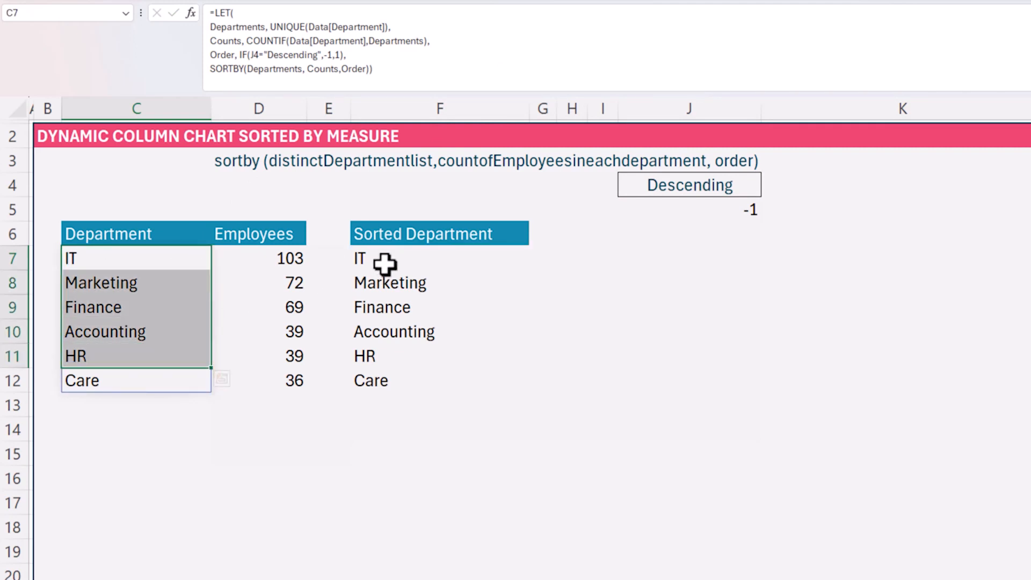
pyautogui.click(238, 13)
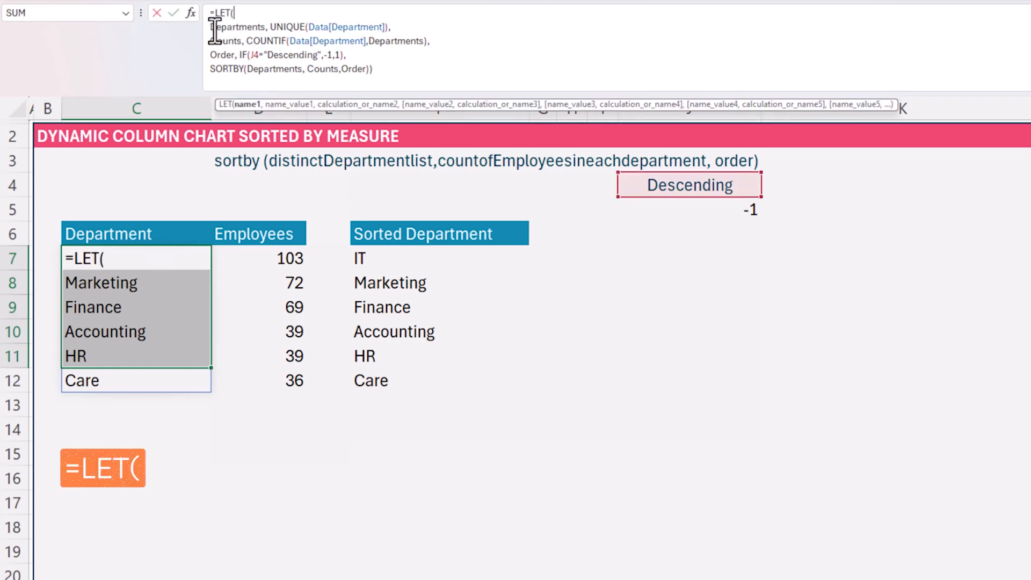
pyautogui.moveTo(214, 28); pyautogui.dragTo(390, 29)
pyautogui.press('F9')
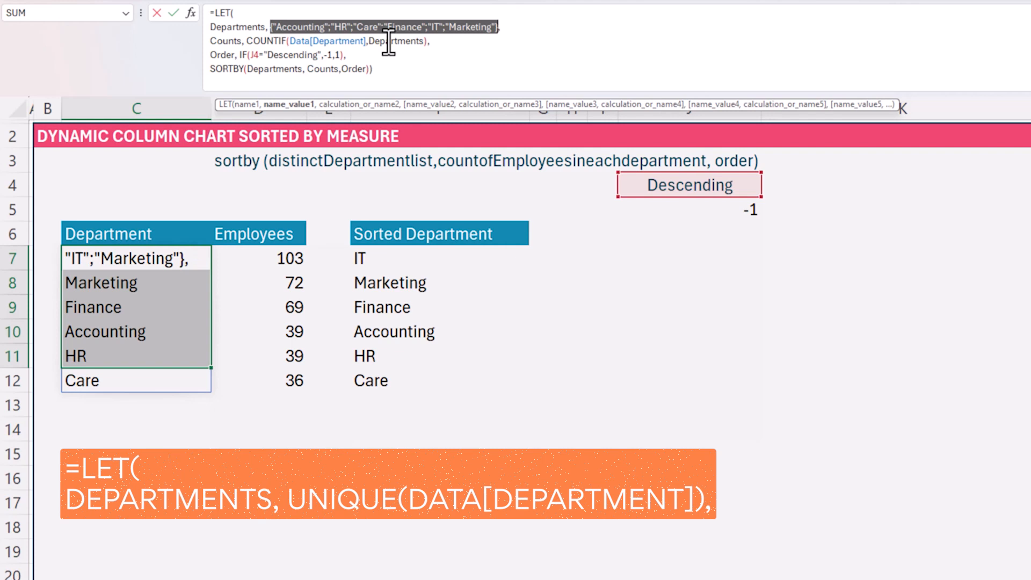
pyautogui.hotkey('ctrl', 'z')
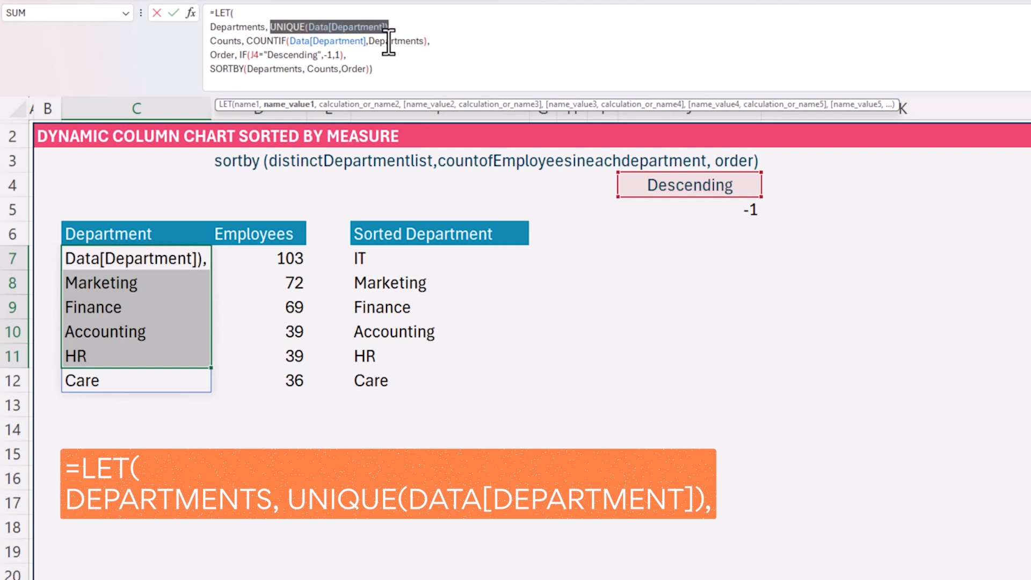
# - Review the COUNTIF expression, evaluate the IF(J4="Descending",-1,1) part of the formula in place, and restore it
pyautogui.moveTo(245, 40); pyautogui.dragTo(427, 41)
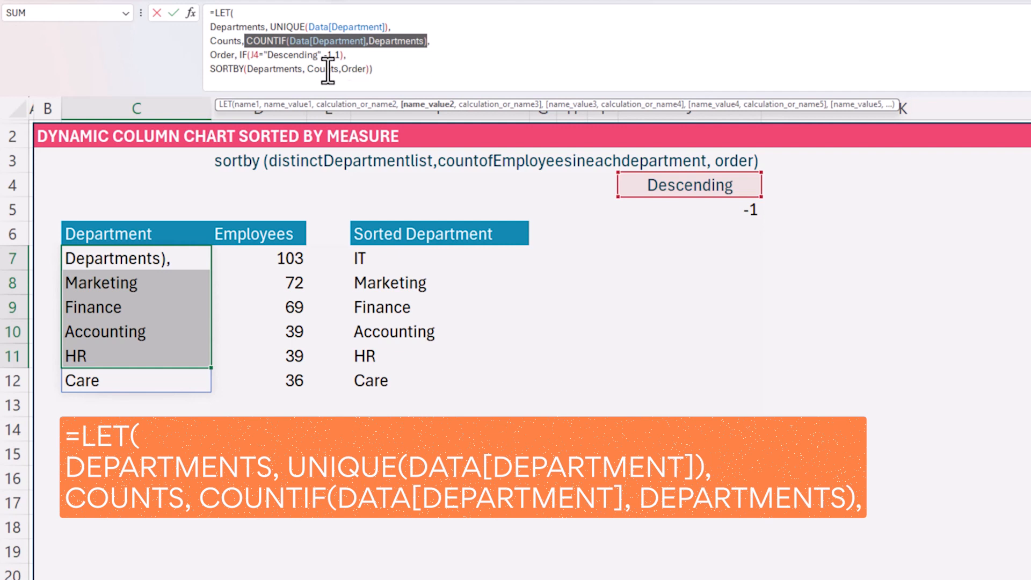
pyautogui.click(240, 54)
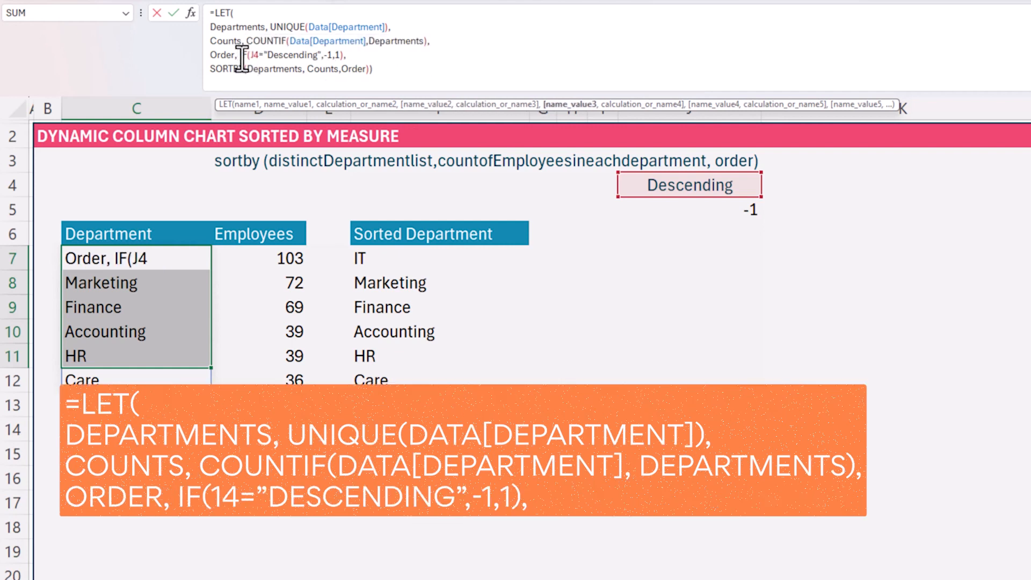
pyautogui.moveTo(242, 57); pyautogui.dragTo(342, 56)
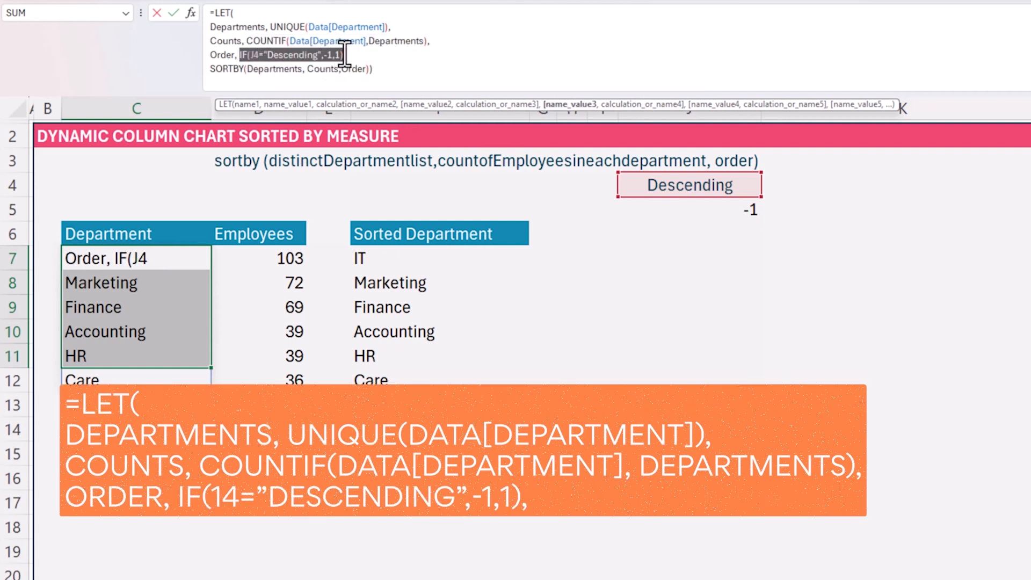
pyautogui.write('-1,')
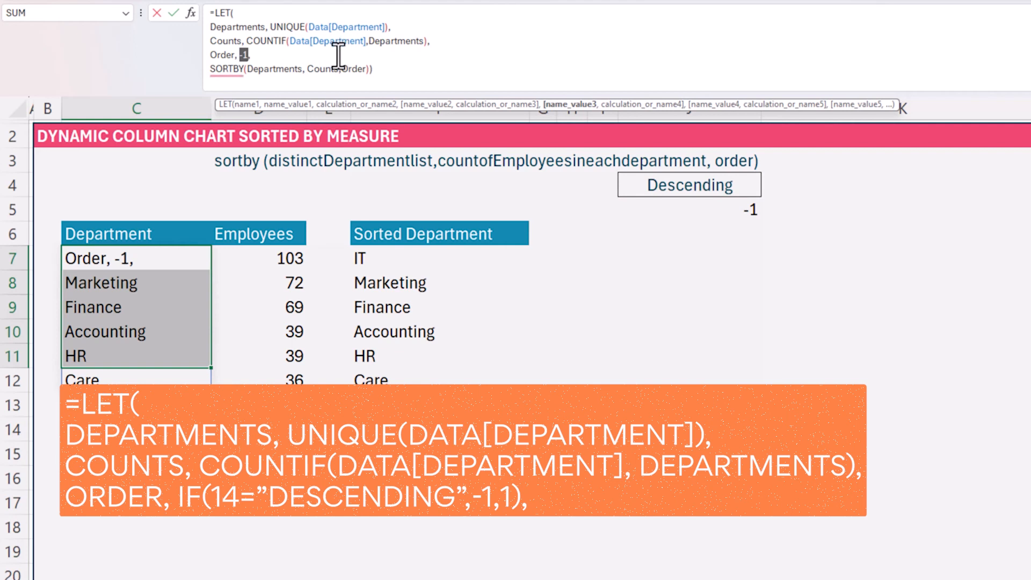
pyautogui.hotkey('ctrl', 'z')
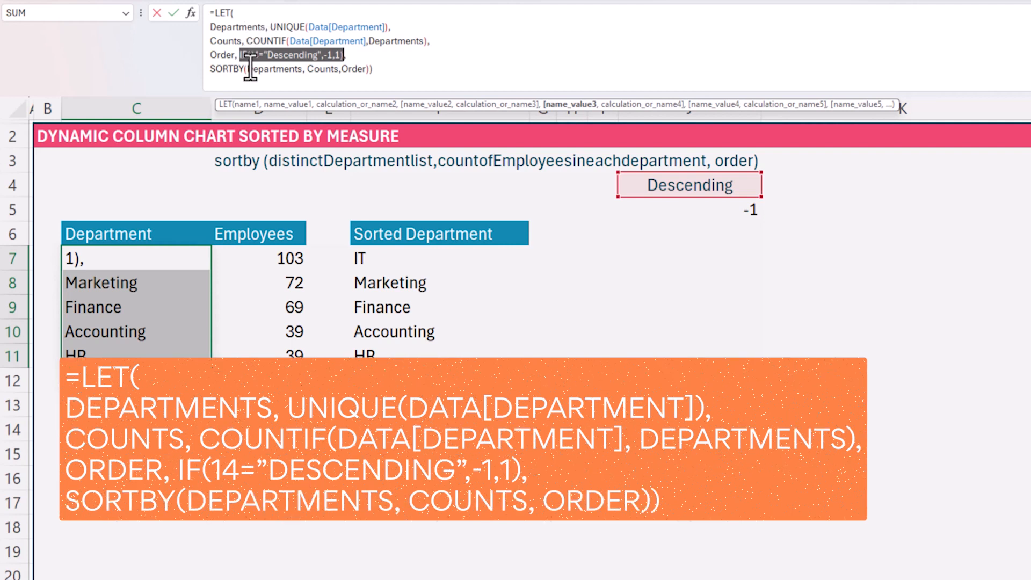
# - Review the SORTBY line of the LET formula, leave formula editing, and inspect the list spilled from cell C7
pyautogui.moveTo(369, 69); pyautogui.dragTo(202, 74)
pyautogui.click(271, 75)
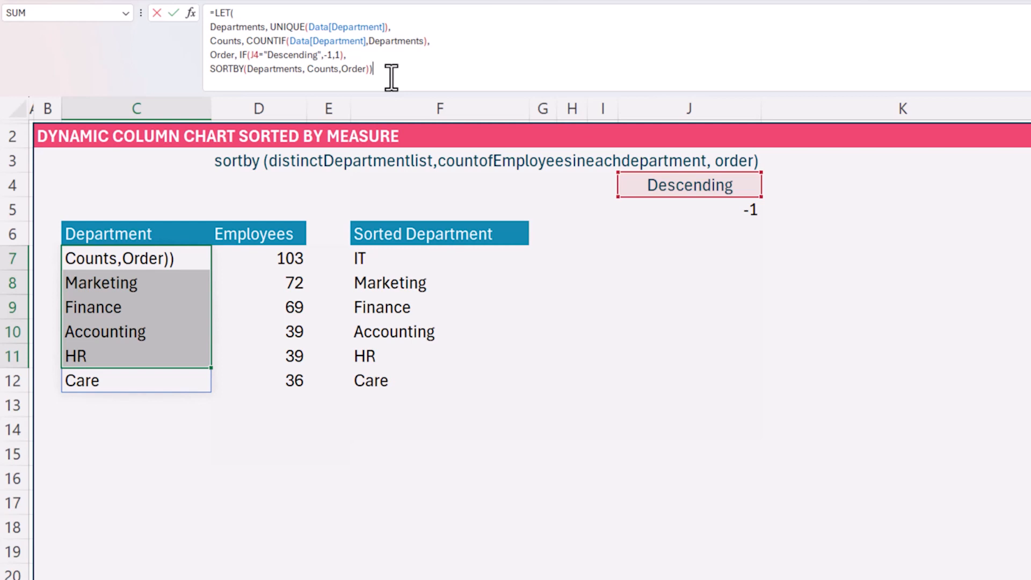
pyautogui.press('Return')
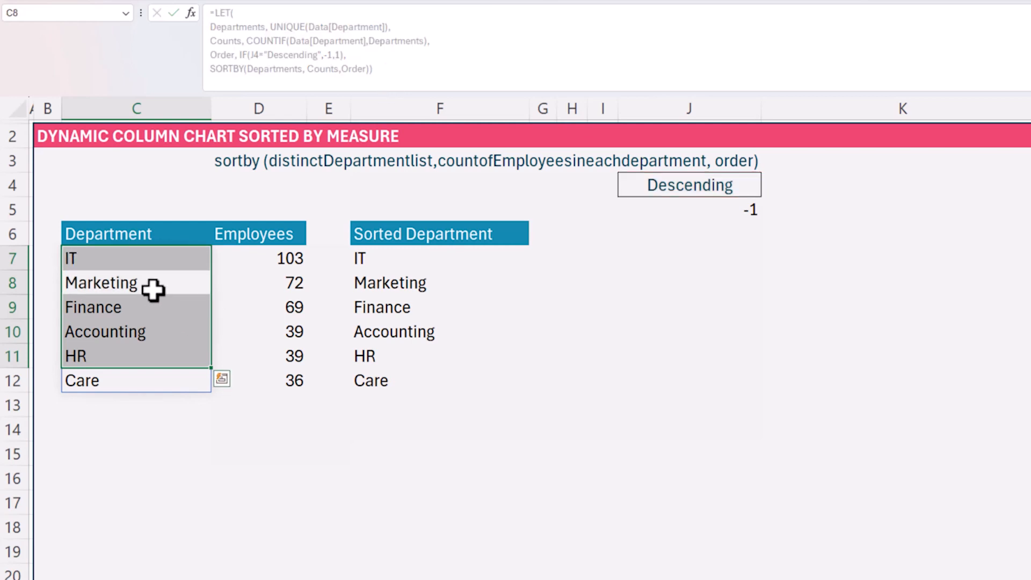
pyautogui.click(153, 263)
pyautogui.click(149, 283)
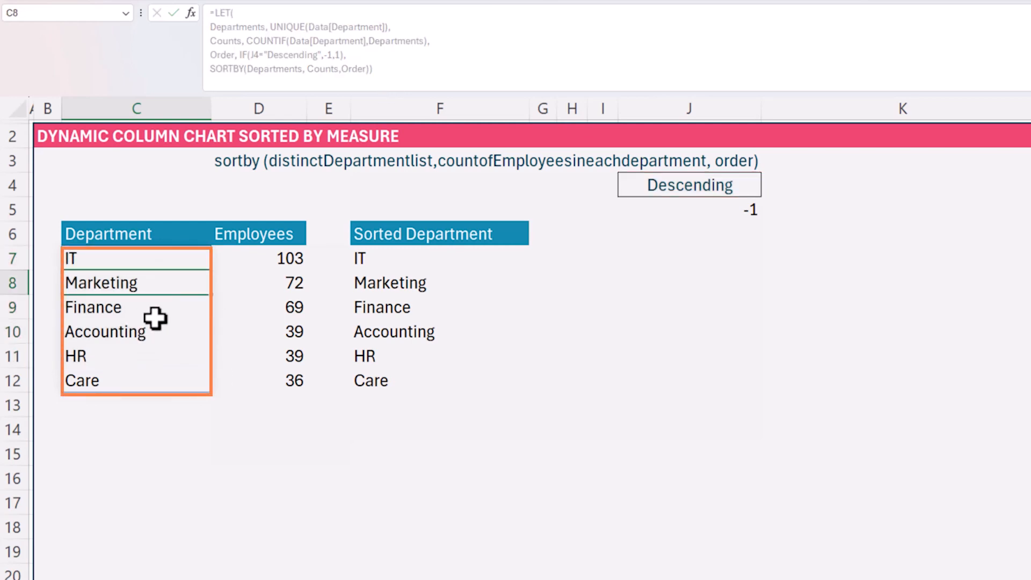
pyautogui.click(163, 267)
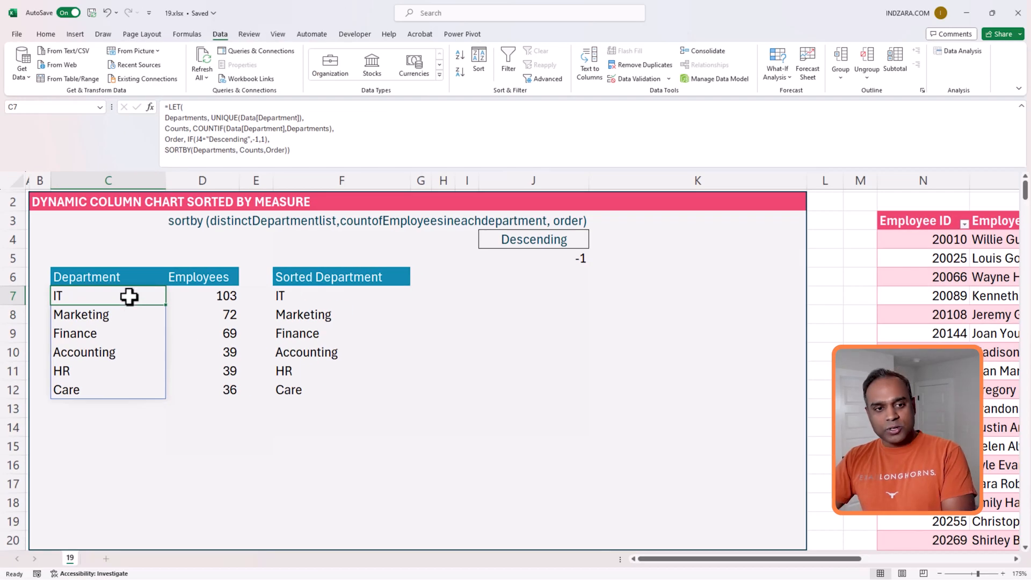
# - Rename the header in cell C6 as Sorted Department
pyautogui.click(172, 238)
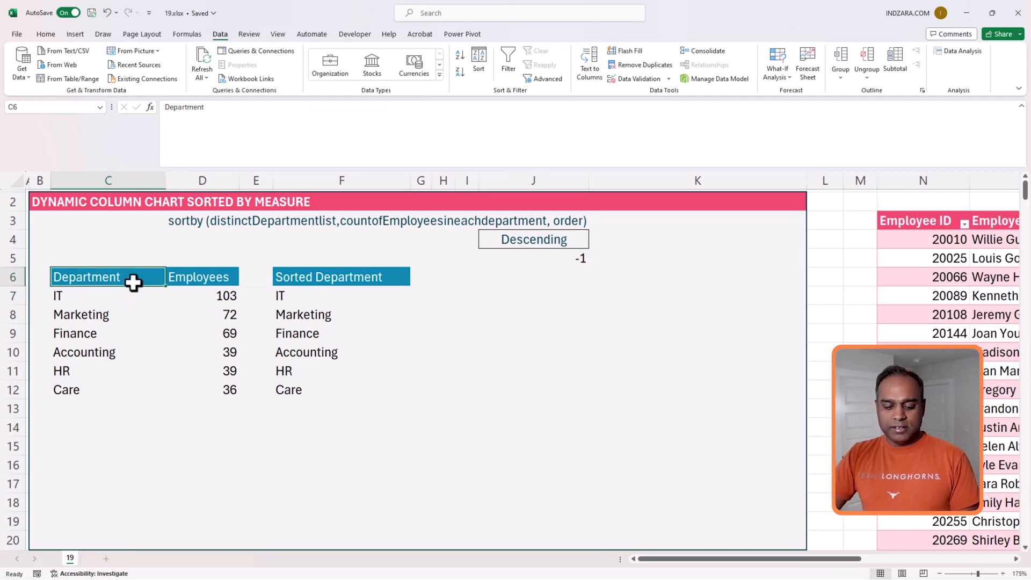
pyautogui.write('Sorted')
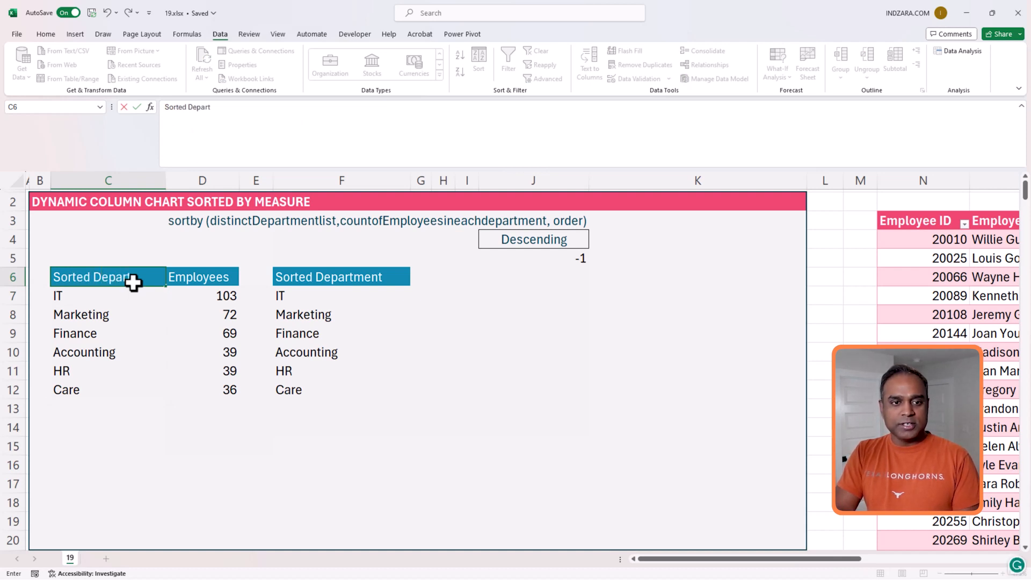
pyautogui.press('Return')
# - Inspect the COUNTIF formula in D7 and the spilled range it references, leaving the formula as it is
pyautogui.click(213, 296)
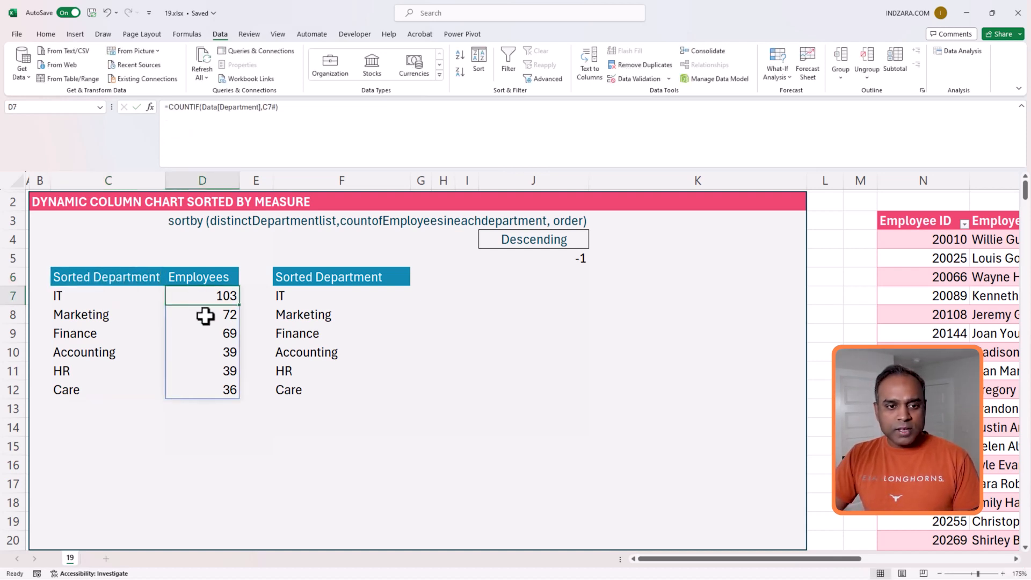
pyautogui.click(279, 114)
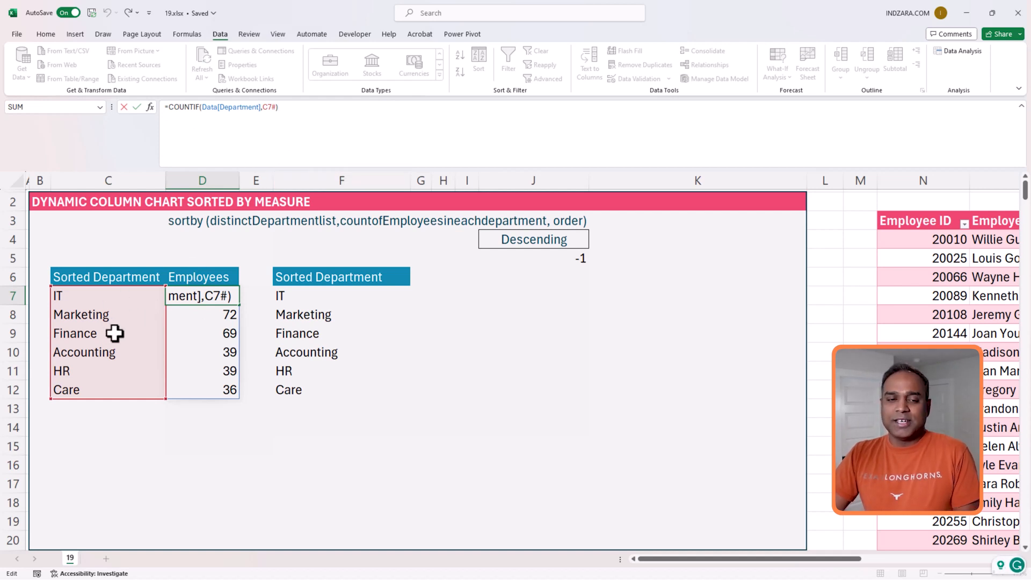
pyautogui.press('Escape')
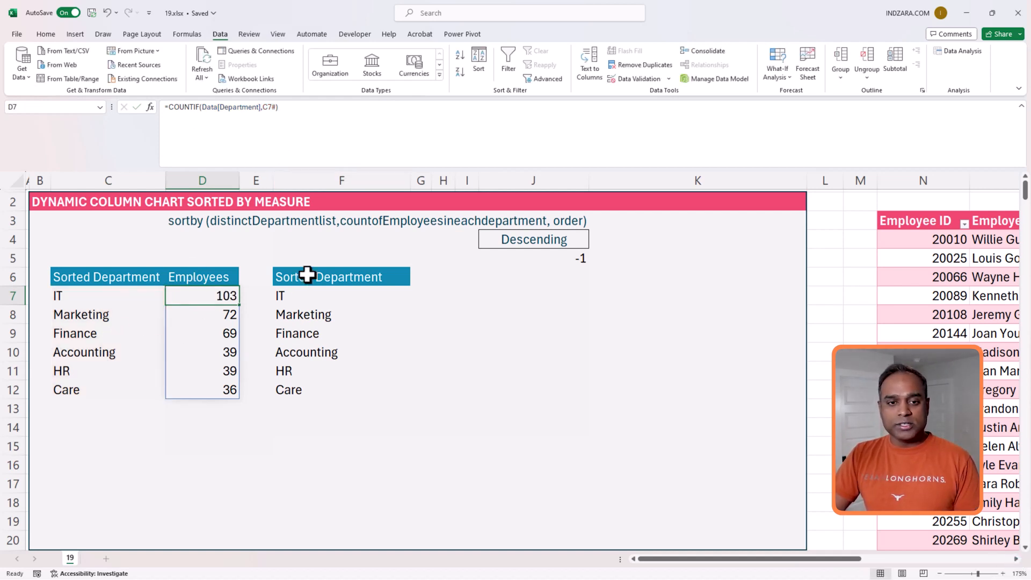
# - Clear all contents and formatting from the duplicate Sorted Department list in F6:F13
pyautogui.moveTo(306, 275); pyautogui.dragTo(361, 417)
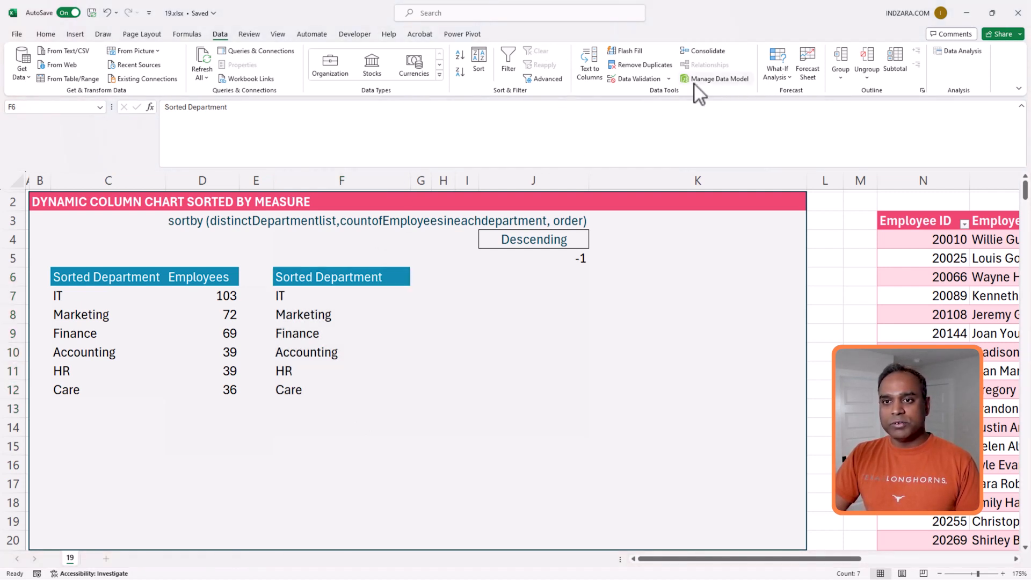
pyautogui.click(334, 300)
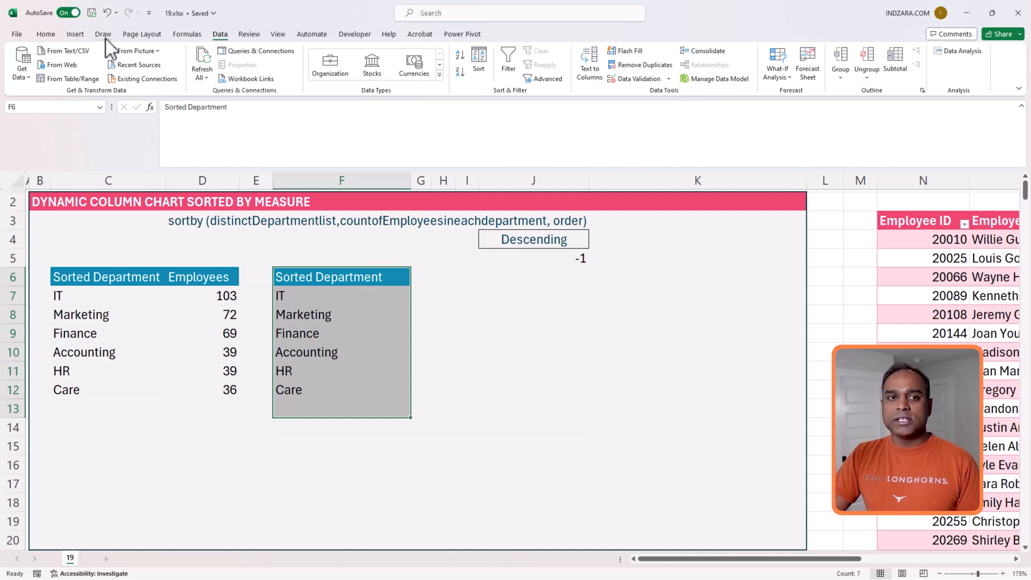
pyautogui.click(45, 34)
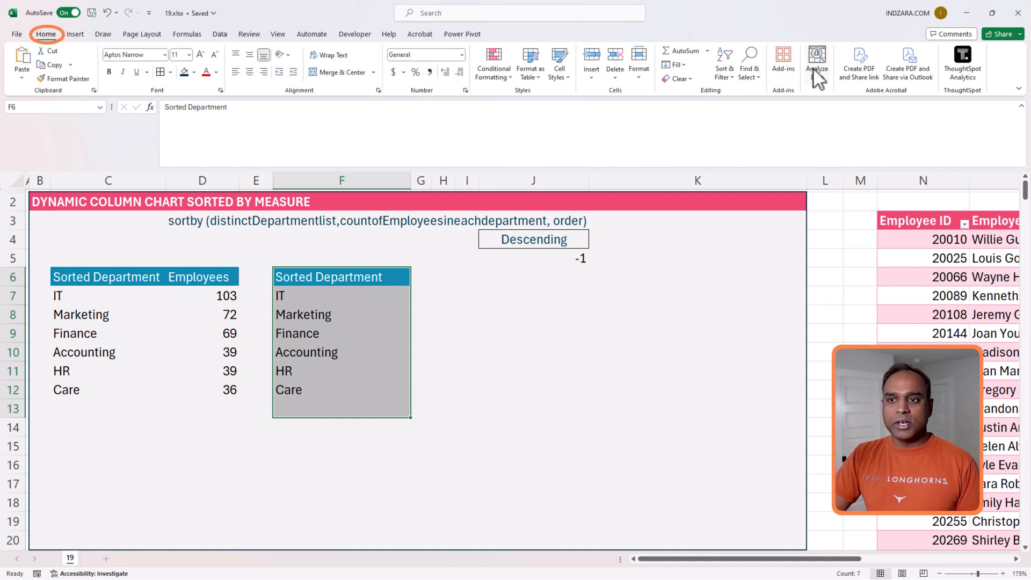
pyautogui.click(692, 84)
pyautogui.click(694, 97)
# - Restore the sheet's background formatting in F6:F13 by filling down from the empty cell F5
pyautogui.click(396, 258)
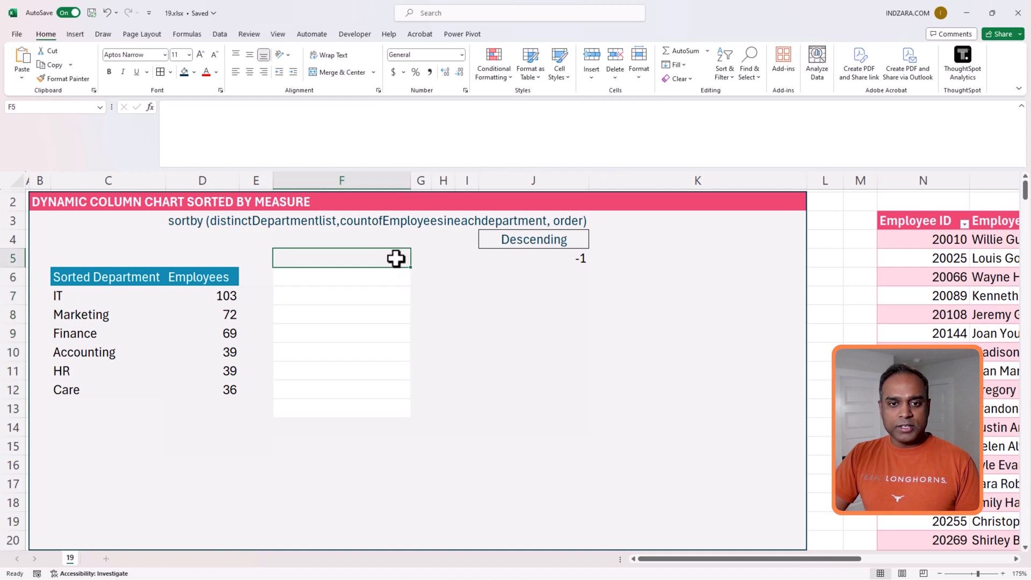
pyautogui.moveTo(411, 268); pyautogui.dragTo(398, 422)
pyautogui.click(465, 427)
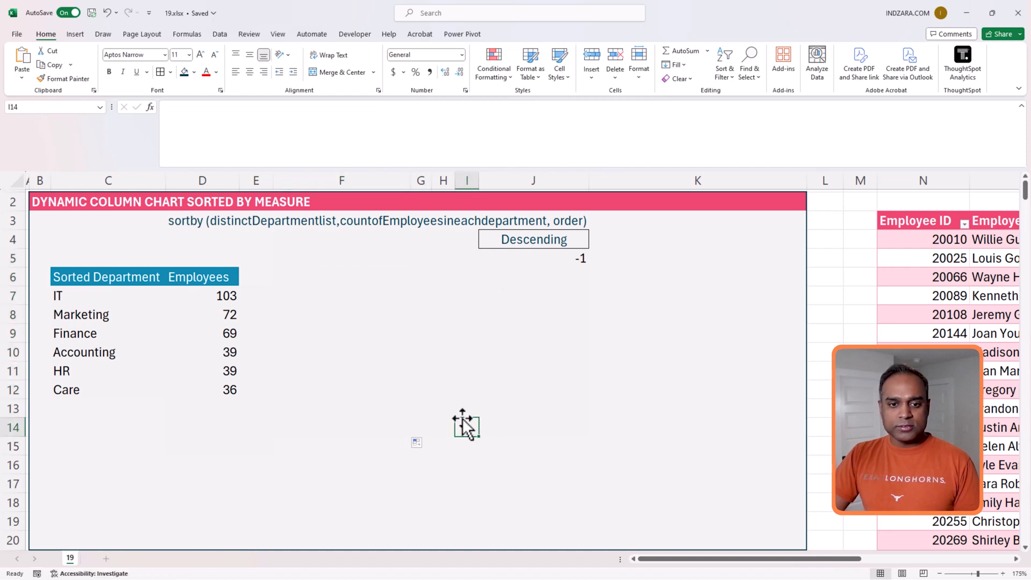
# - Insert a 2-D clustered column chart from C7:D12 and position it beside the department table
pyautogui.click(336, 290)
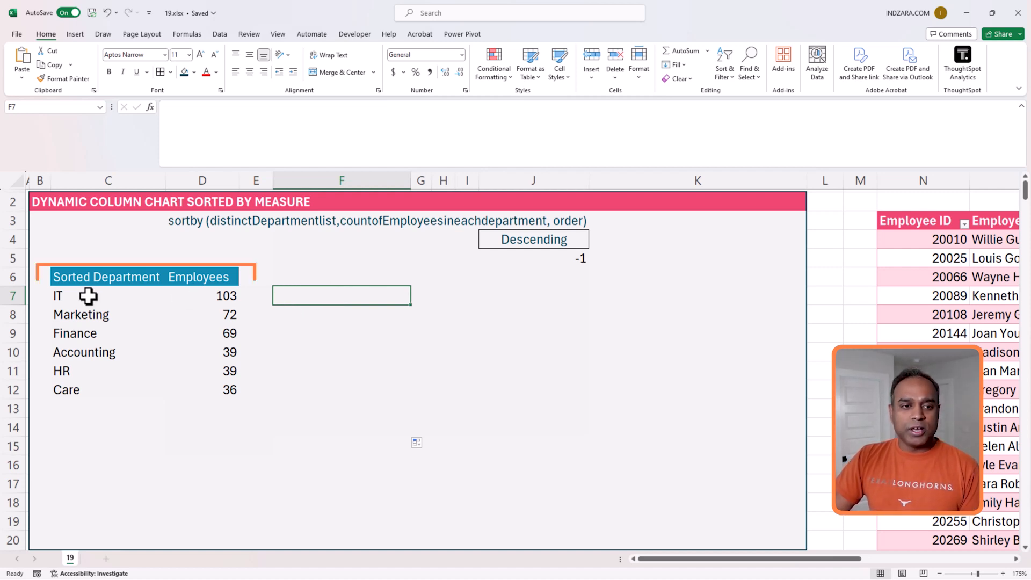
pyautogui.moveTo(88, 295); pyautogui.dragTo(191, 389)
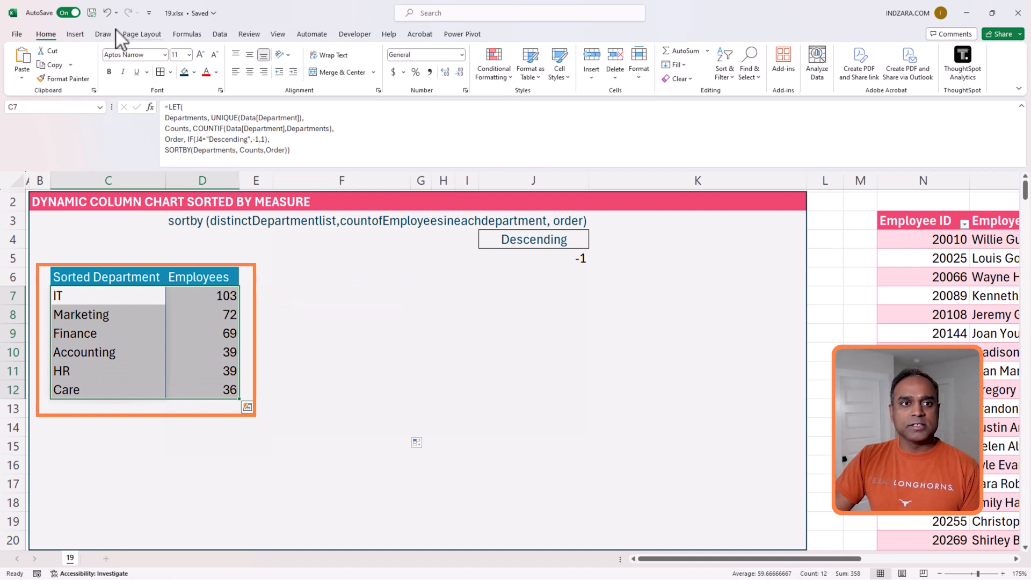
pyautogui.click(76, 36)
pyautogui.click(344, 50)
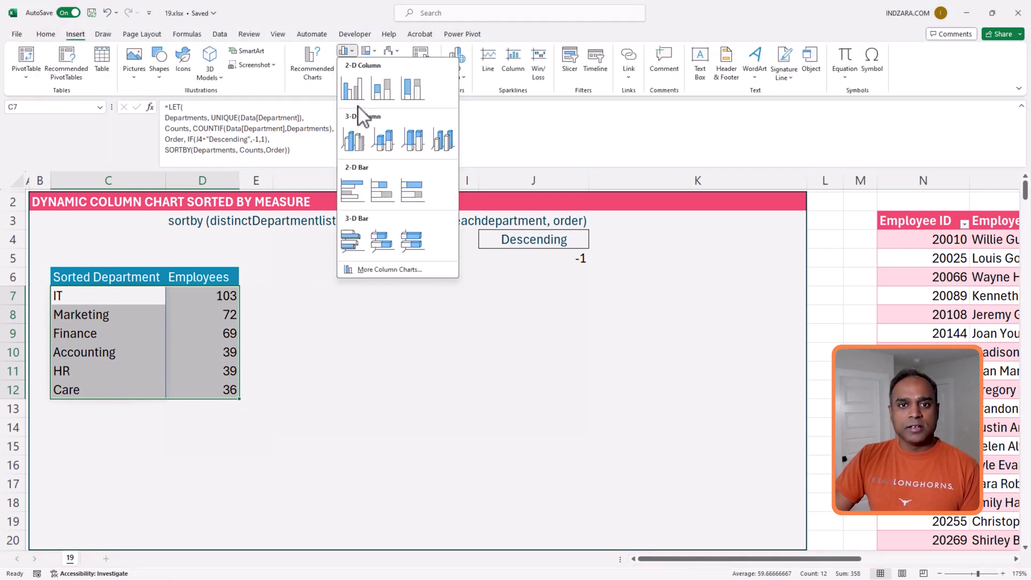
pyautogui.click(357, 97)
pyautogui.moveTo(433, 256); pyautogui.dragTo(424, 276)
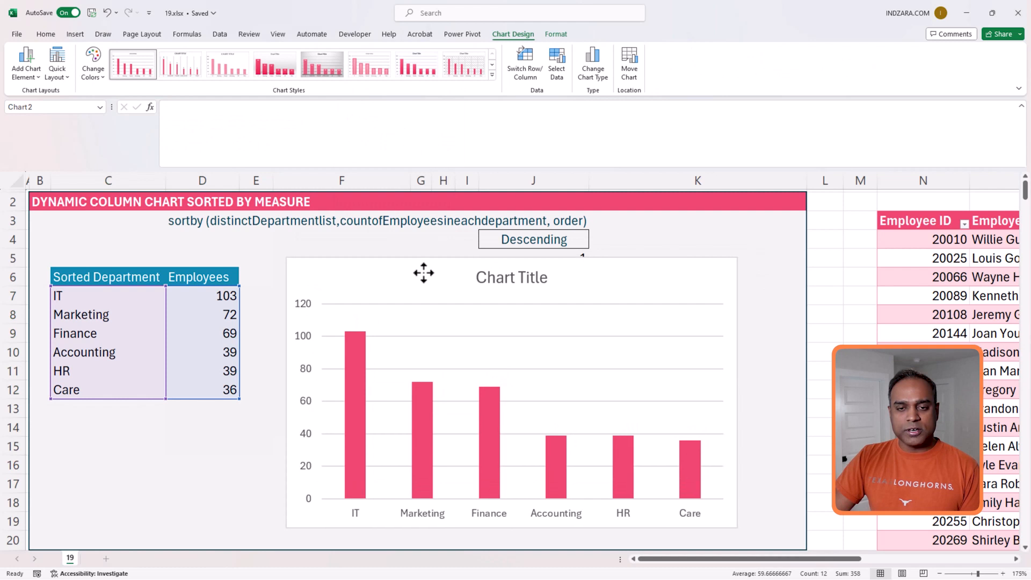
# - Change the chart type to the saved template with light-blue columns and data labels
pyautogui.click(595, 69)
pyautogui.click(393, 189)
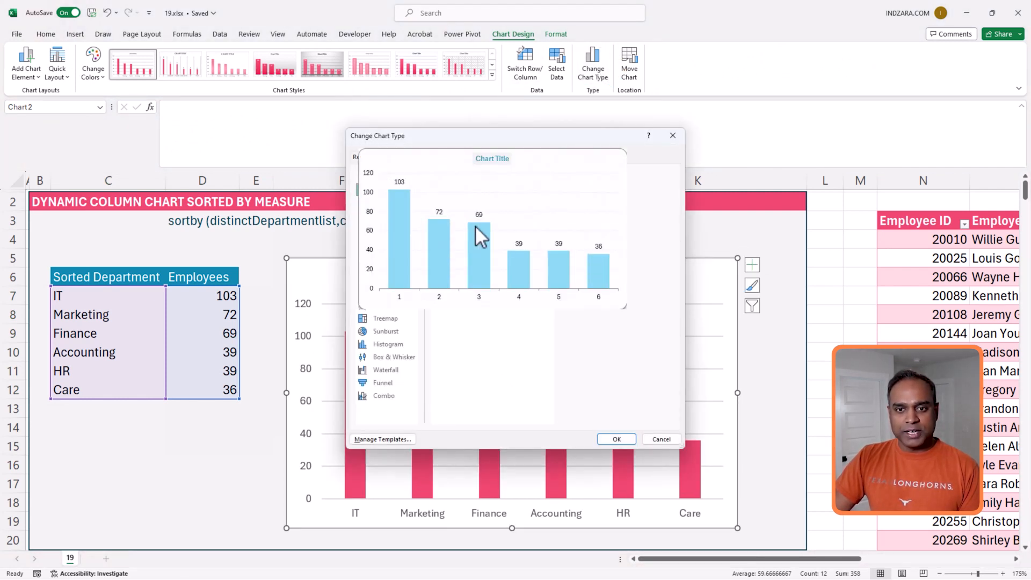
pyautogui.click(614, 440)
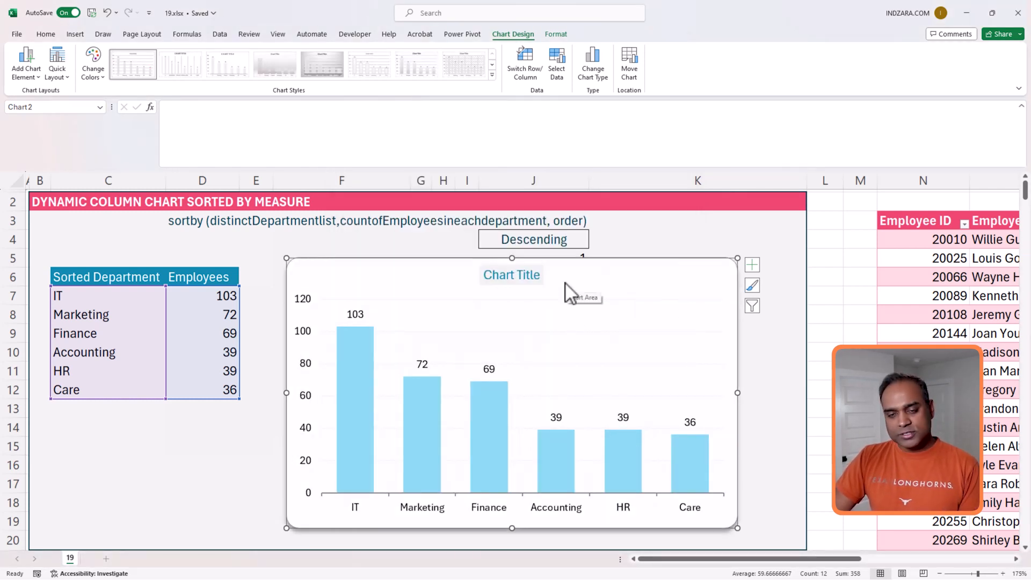
# - Clear the helper value in cell J5 and place the chart just below the sort order dropdown
pyautogui.moveTo(568, 272)
pyautogui.mouseDown()
pyautogui.moveTo(555, 302)
pyautogui.moveTo(563, 279)
pyautogui.mouseUp()
pyautogui.click(576, 260)
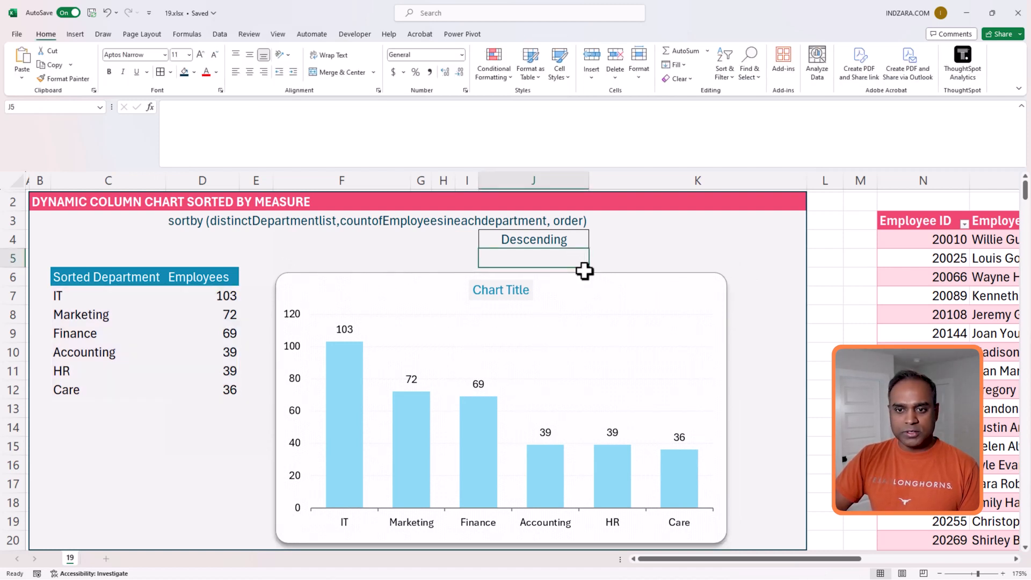
pyautogui.moveTo(586, 272); pyautogui.dragTo(590, 260)
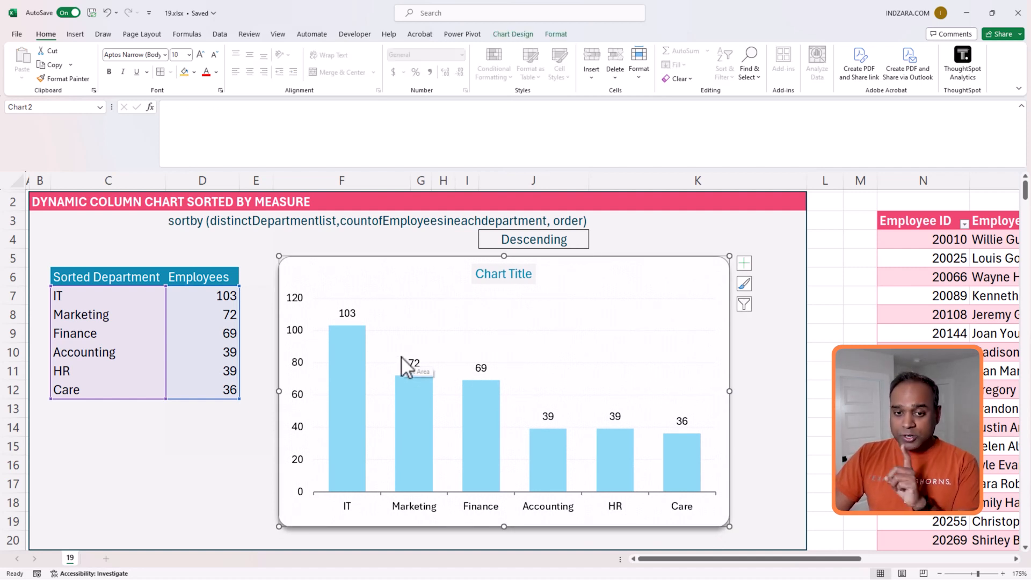
# - Define a workbook name Departments for the list spilled from C7, referring to ='19'!$C$7#
pyautogui.click(107, 300)
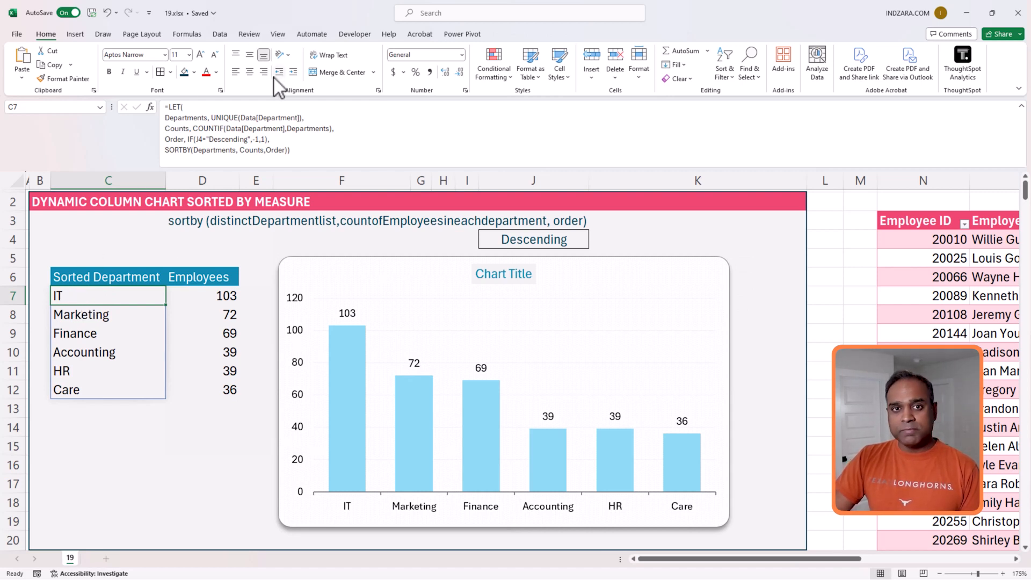
pyautogui.click(187, 34)
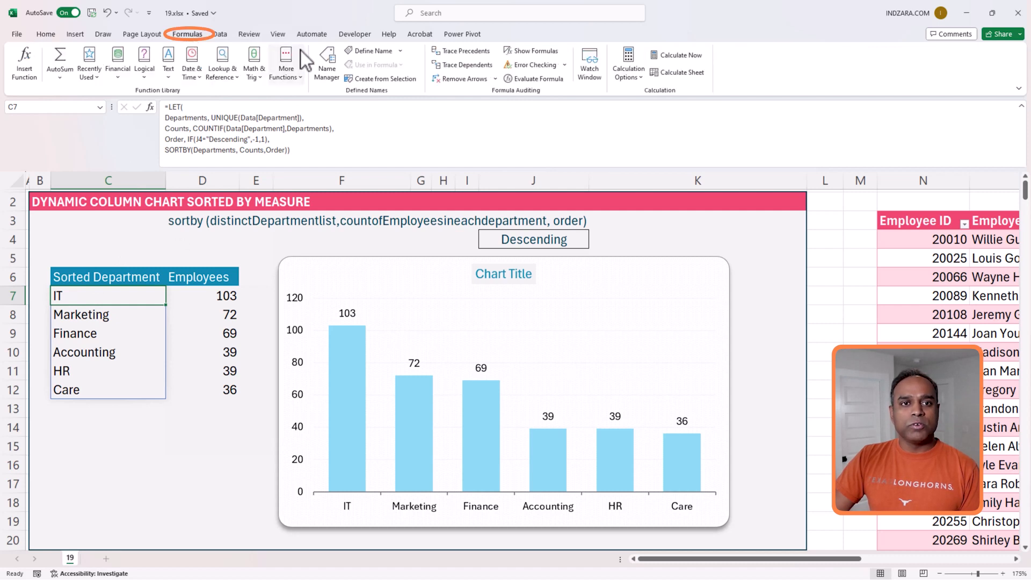
pyautogui.click(371, 50)
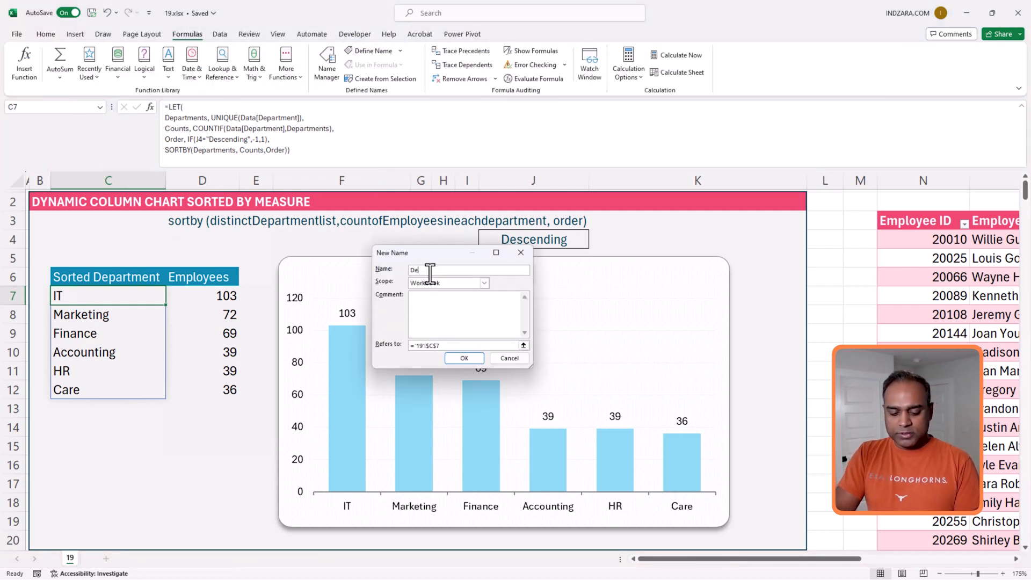
pyautogui.write('Departments')
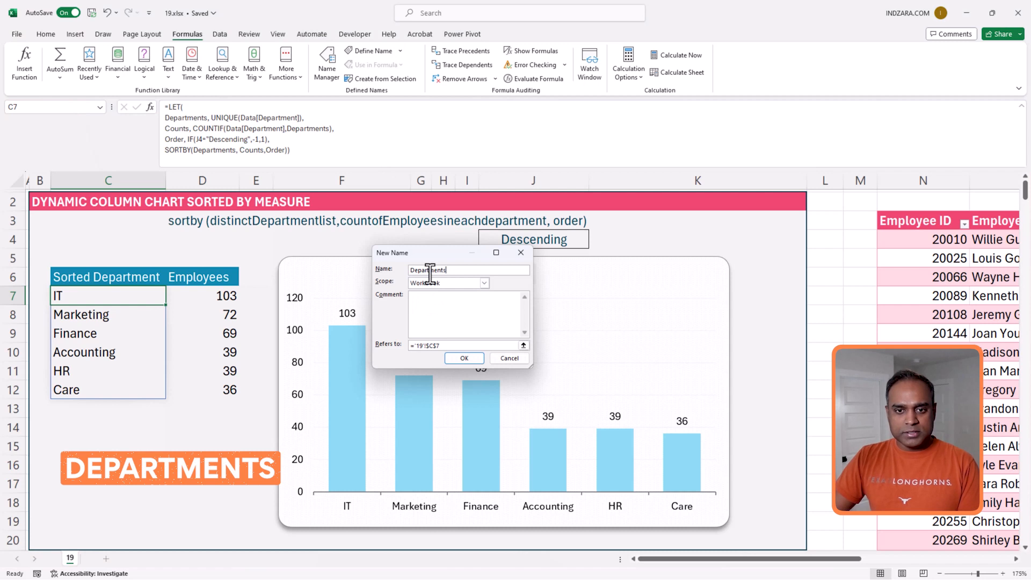
pyautogui.click(457, 346)
pyautogui.write('#')
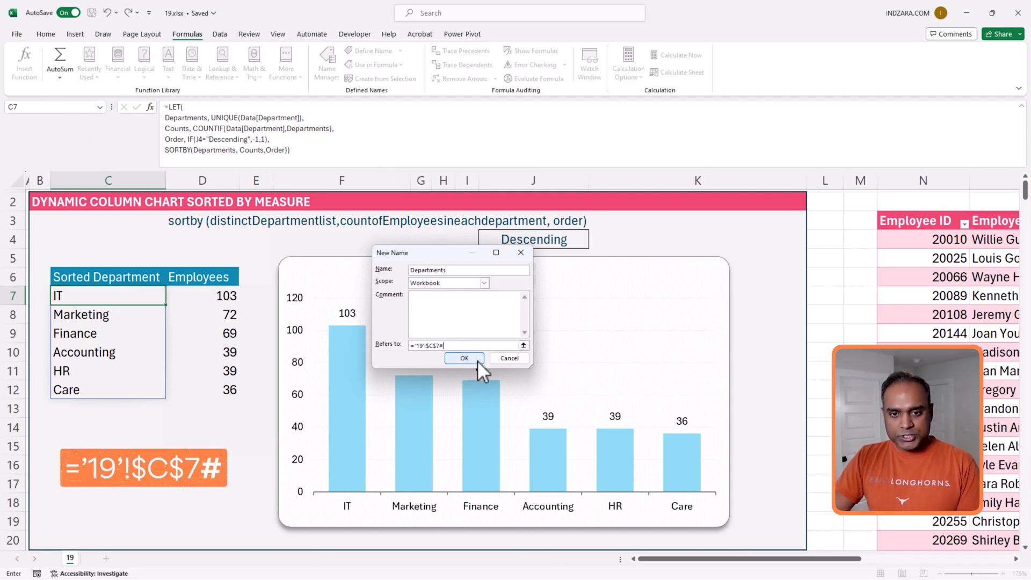
pyautogui.click(477, 359)
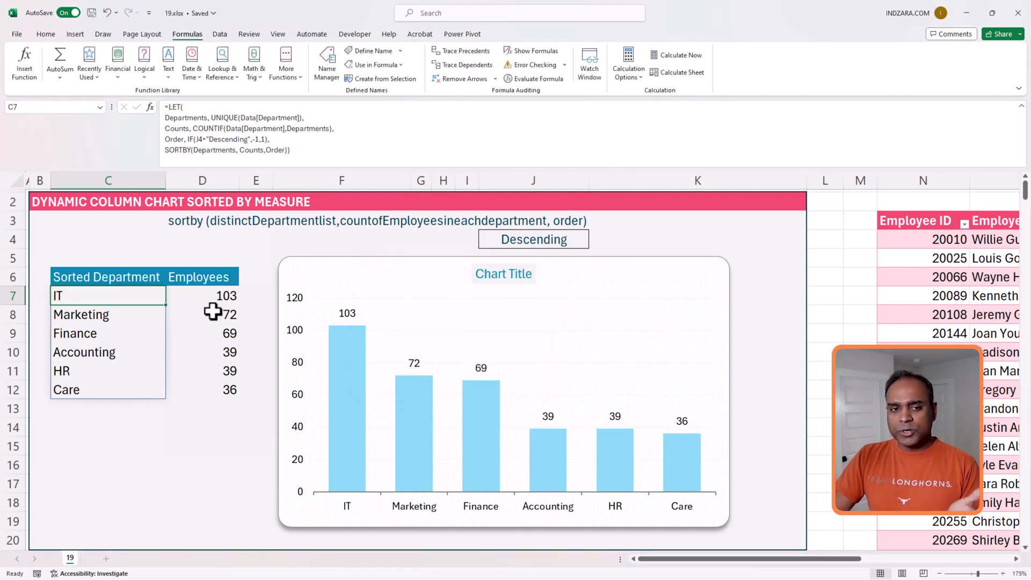
# - Define a workbook name Counts for the employee counts spilled from D7, referring to ='19'!$D$7#
pyautogui.click(215, 299)
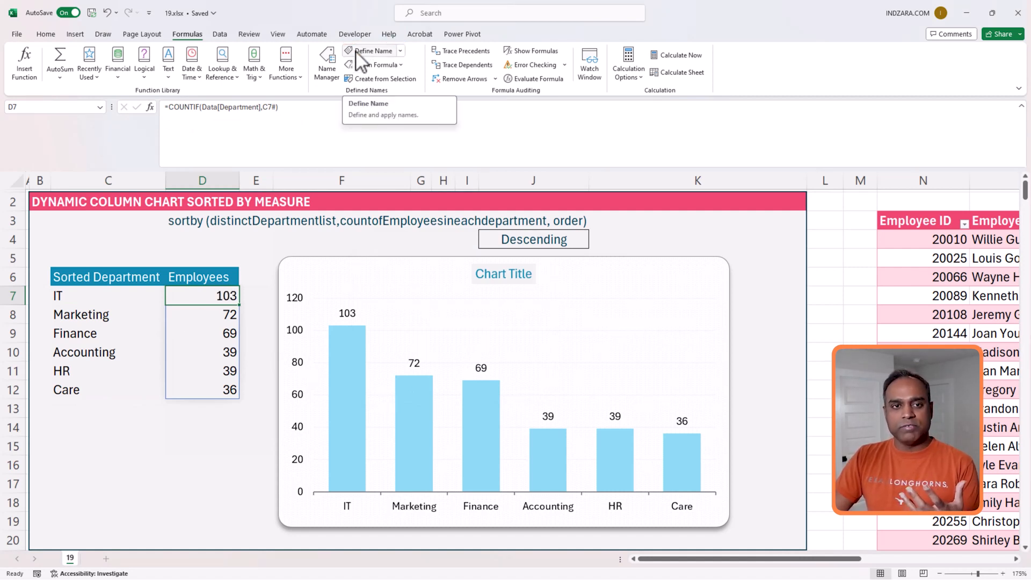
pyautogui.click(139, 293)
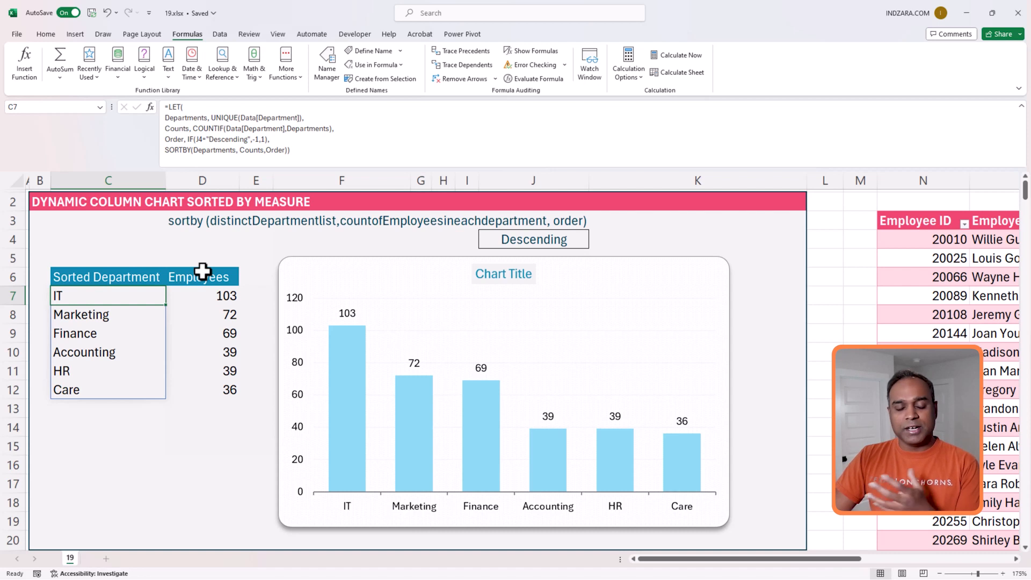
pyautogui.click(207, 295)
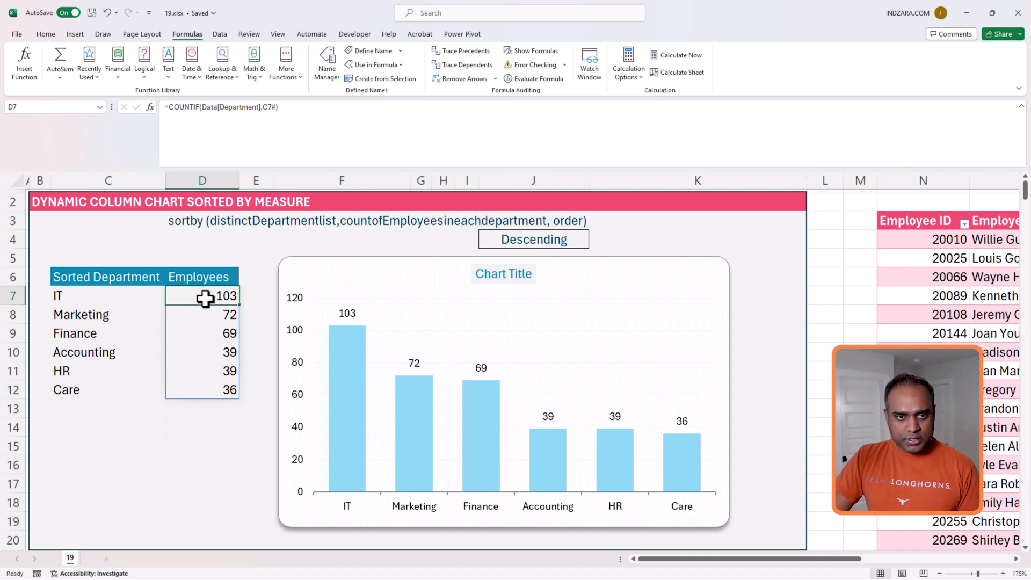
pyautogui.click(363, 51)
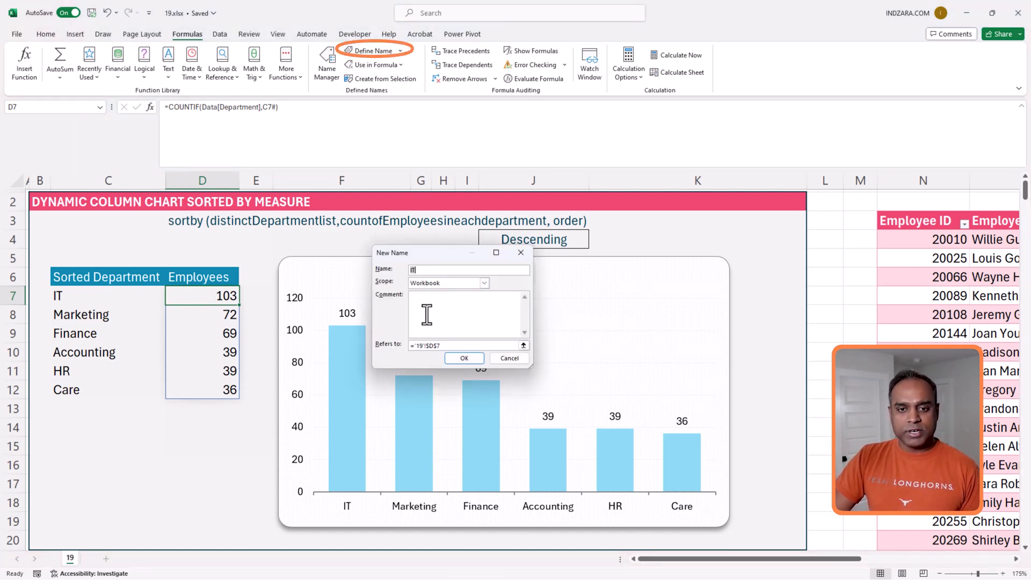
pyautogui.write('Em')
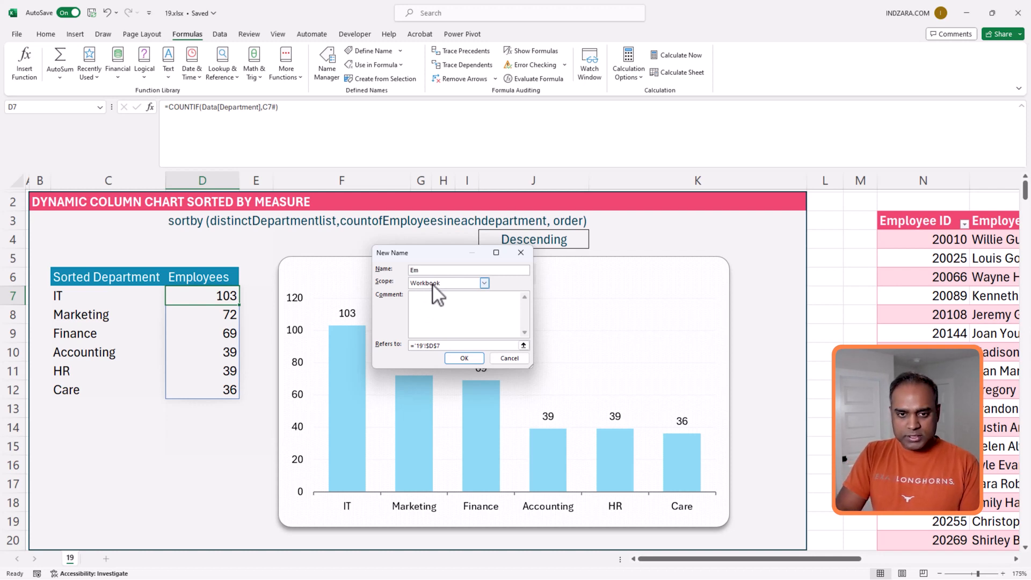
pyautogui.press('BackSpace')
pyautogui.press('BackSpace')
pyautogui.write('Counts')
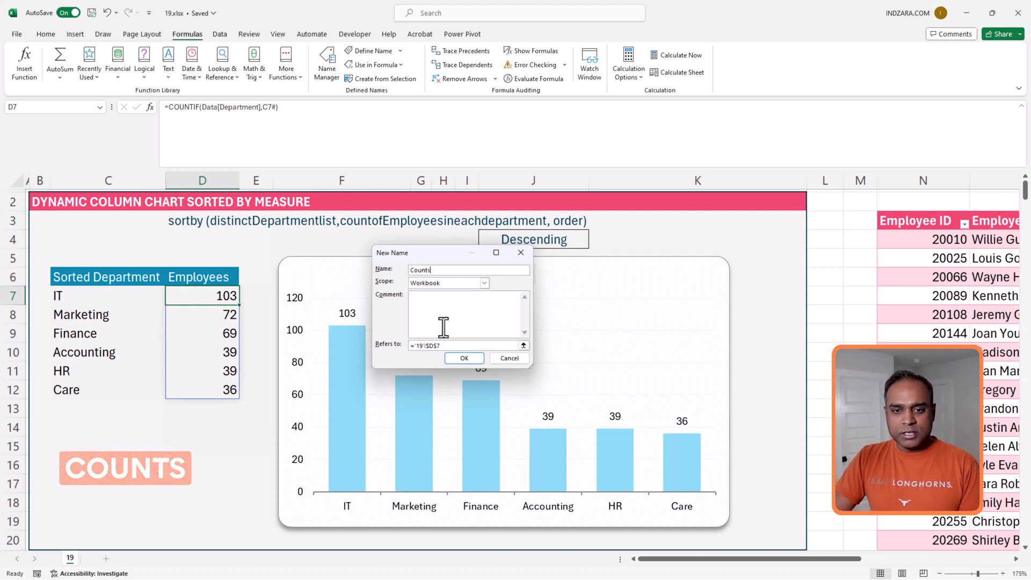
pyautogui.click(452, 346)
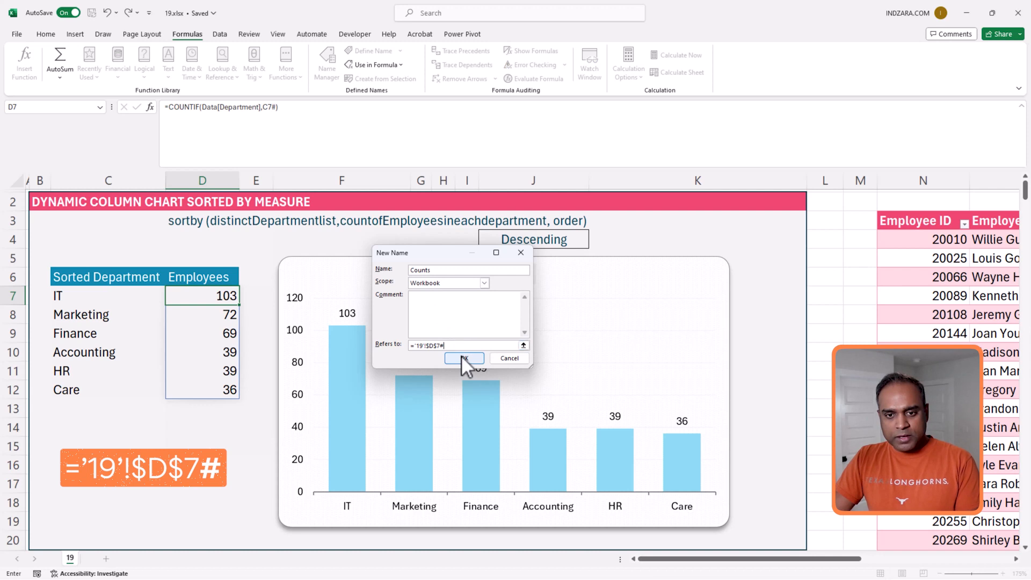
pyautogui.click(463, 358)
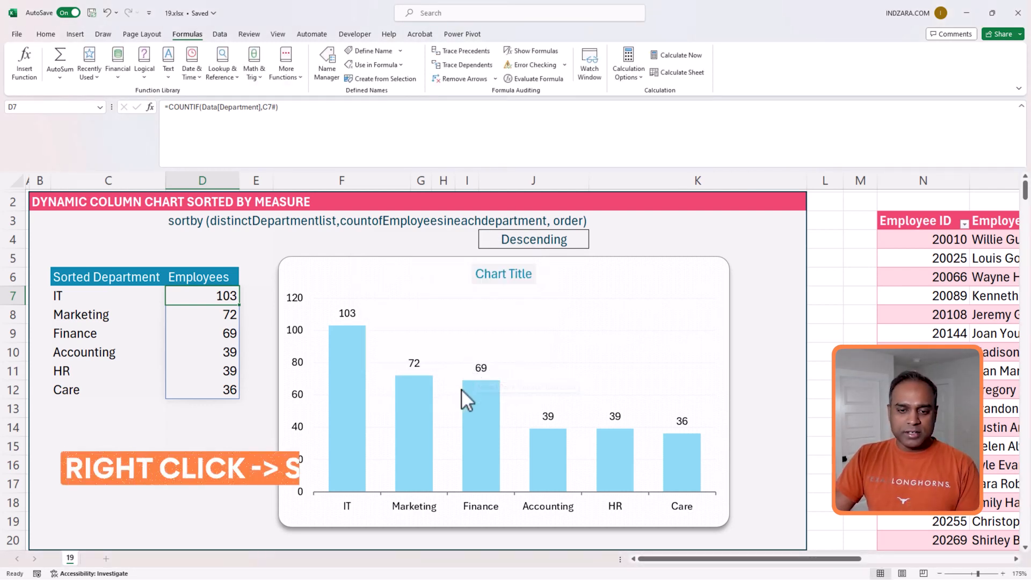
# - Edit the chart's data series, naming it Employees and setting its values to ='19'!Counts
pyautogui.rightClick(463, 380)
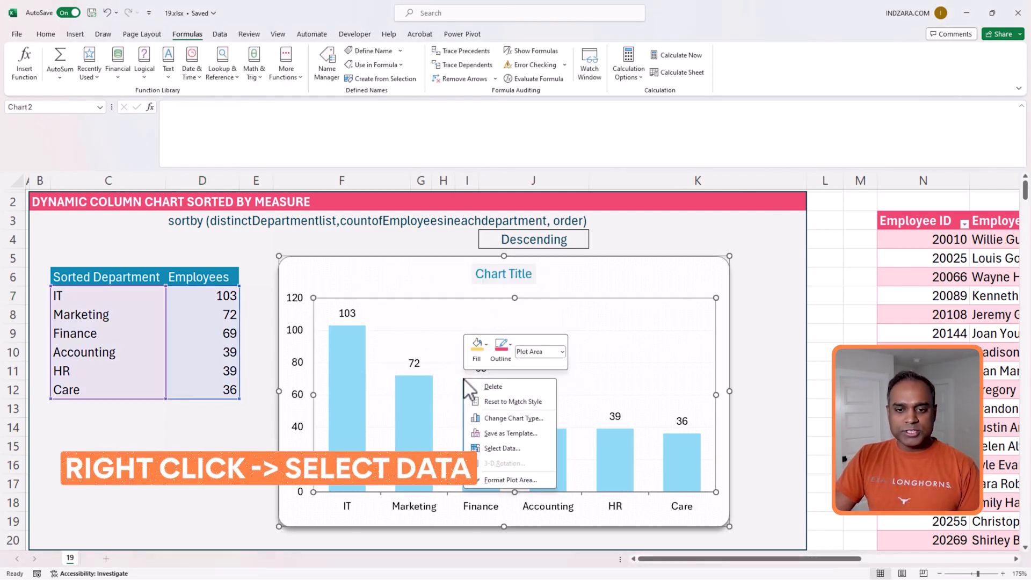
pyautogui.click(495, 449)
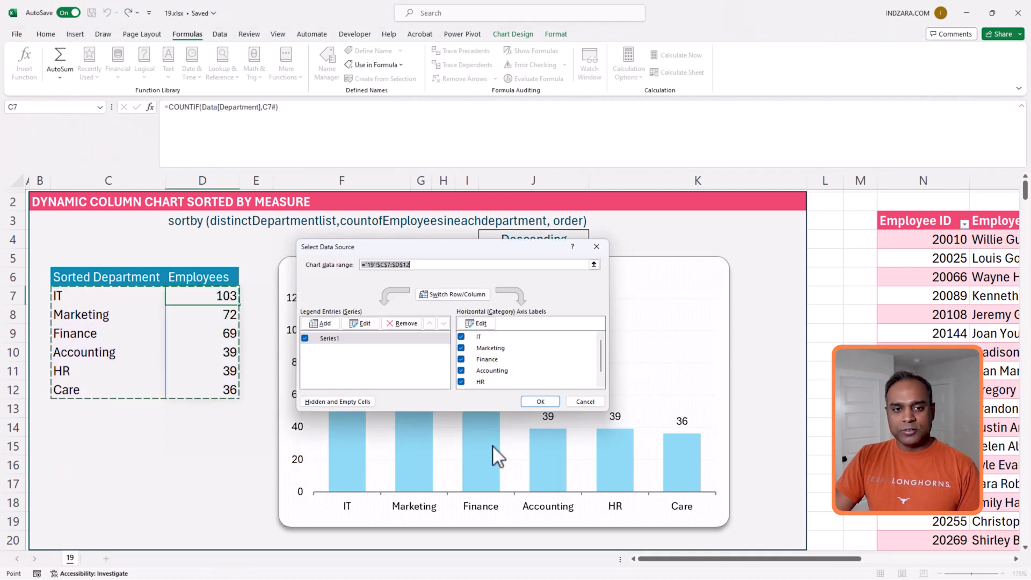
pyautogui.click(339, 341)
pyautogui.click(363, 323)
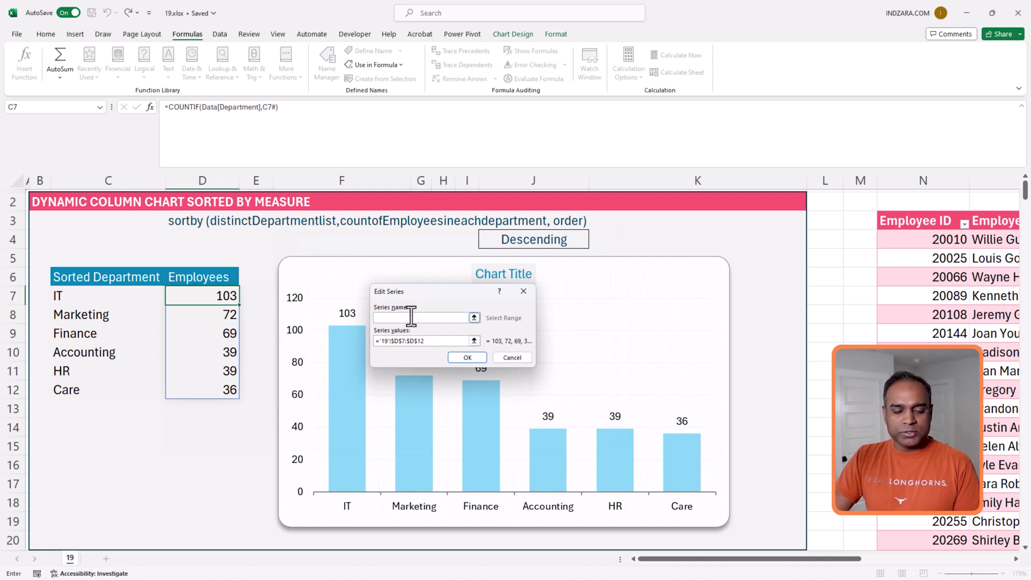
pyautogui.write('Employee')
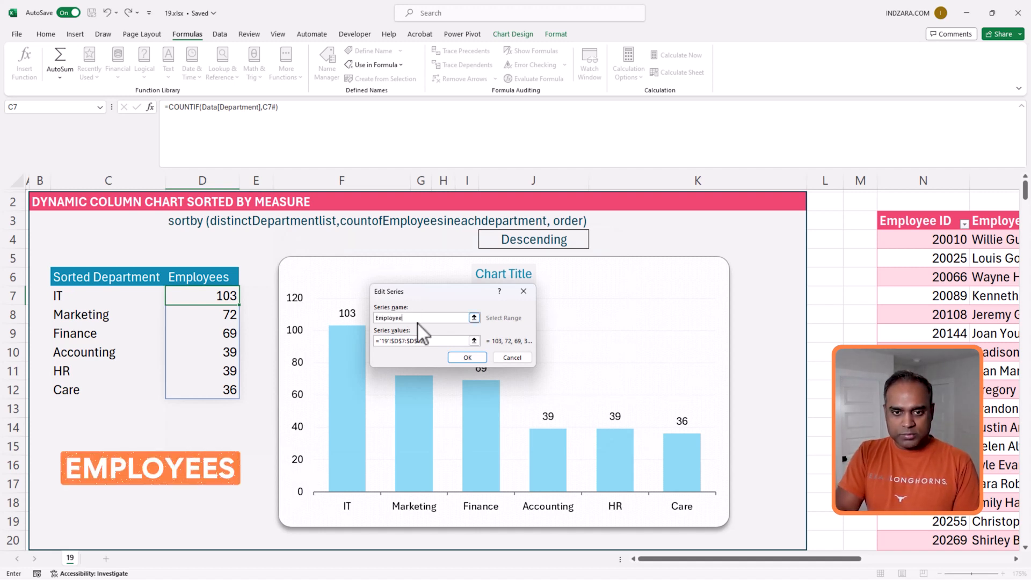
pyautogui.write('s')
pyautogui.click(409, 340)
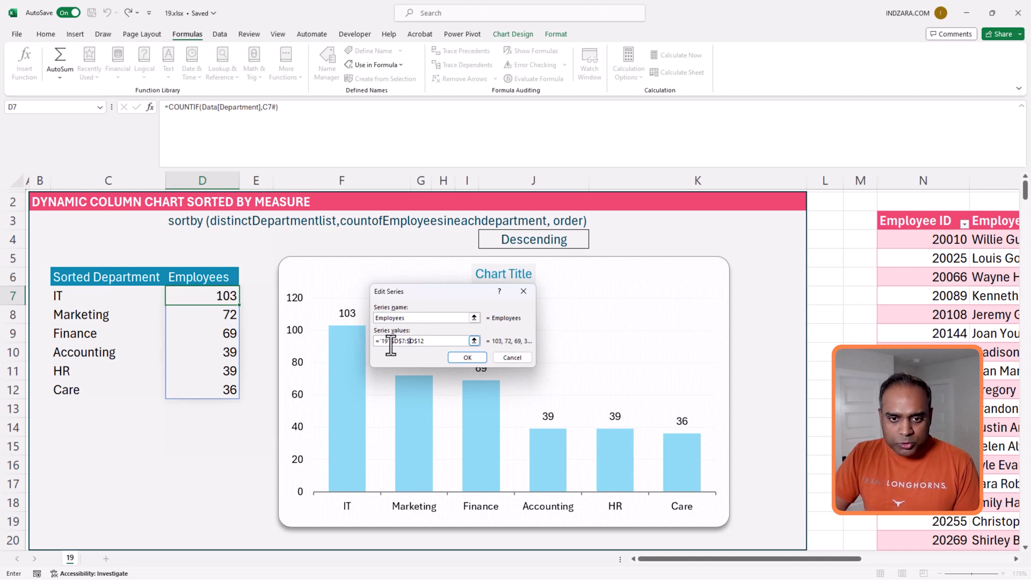
pyautogui.moveTo(392, 342); pyautogui.dragTo(445, 346)
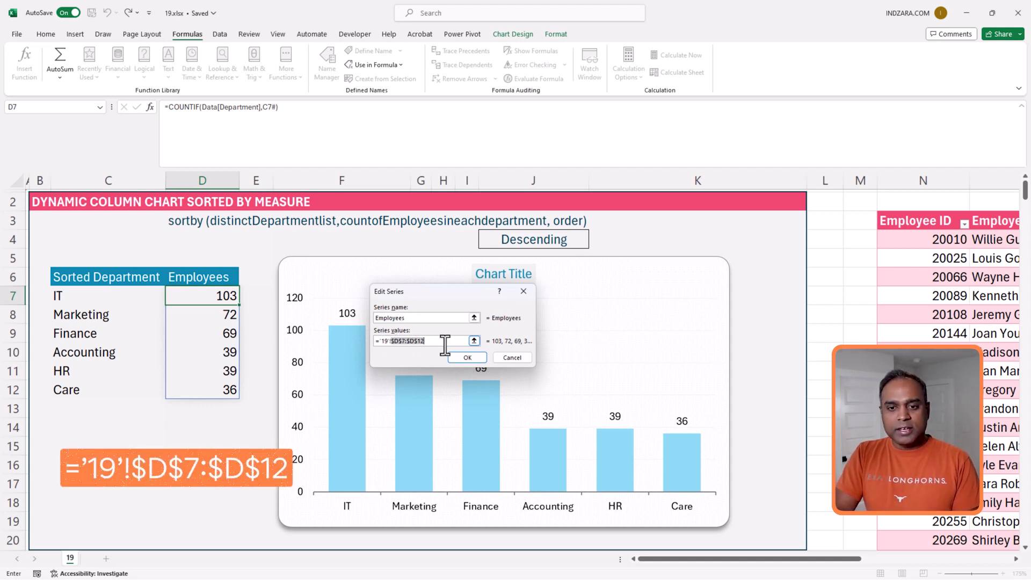
pyautogui.write('Em')
pyautogui.write('ounts')
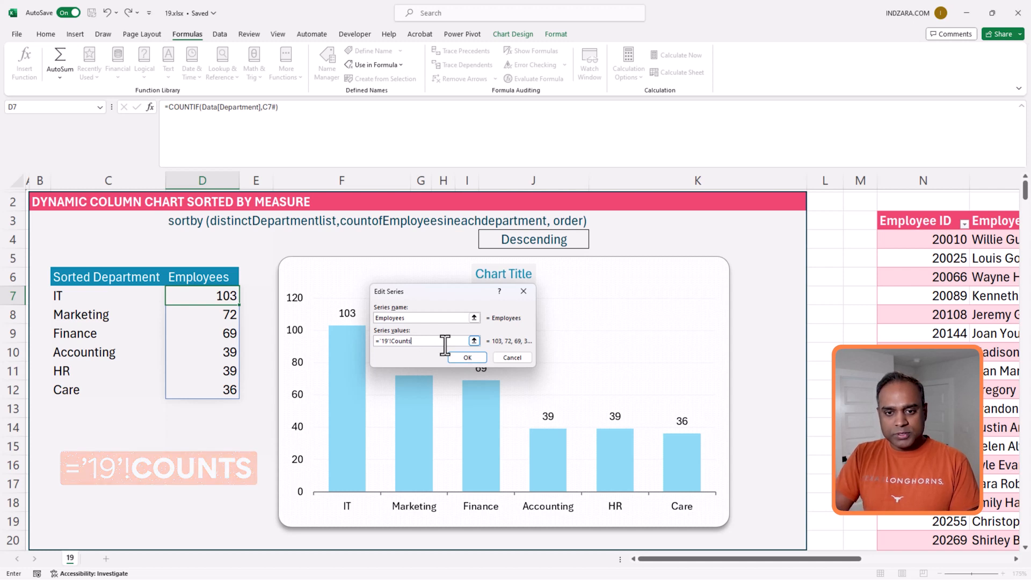
pyautogui.click(455, 357)
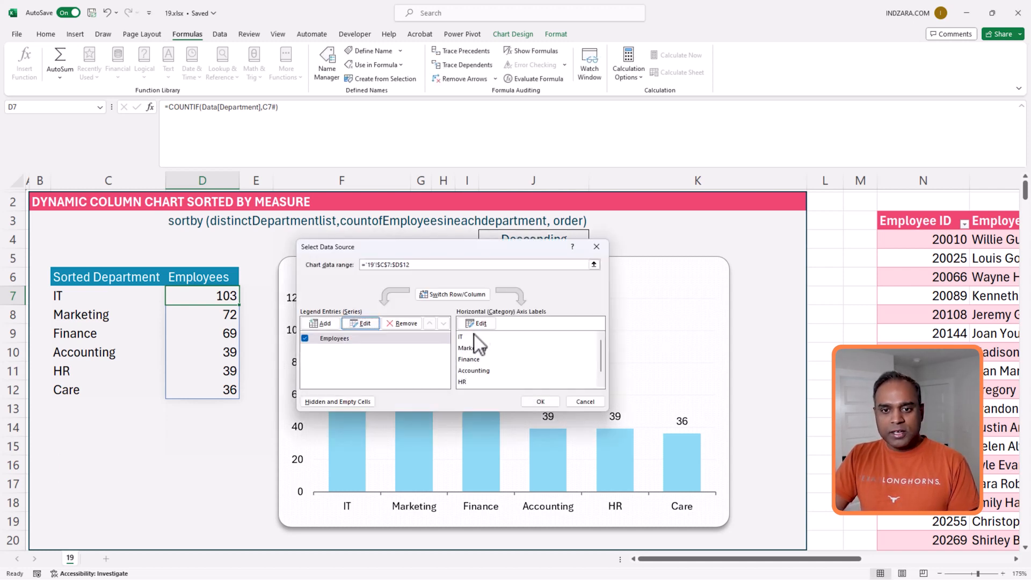
# - Set the chart's horizontal axis label range to ='19'!Departments and accept the data source changes
pyautogui.click(488, 323)
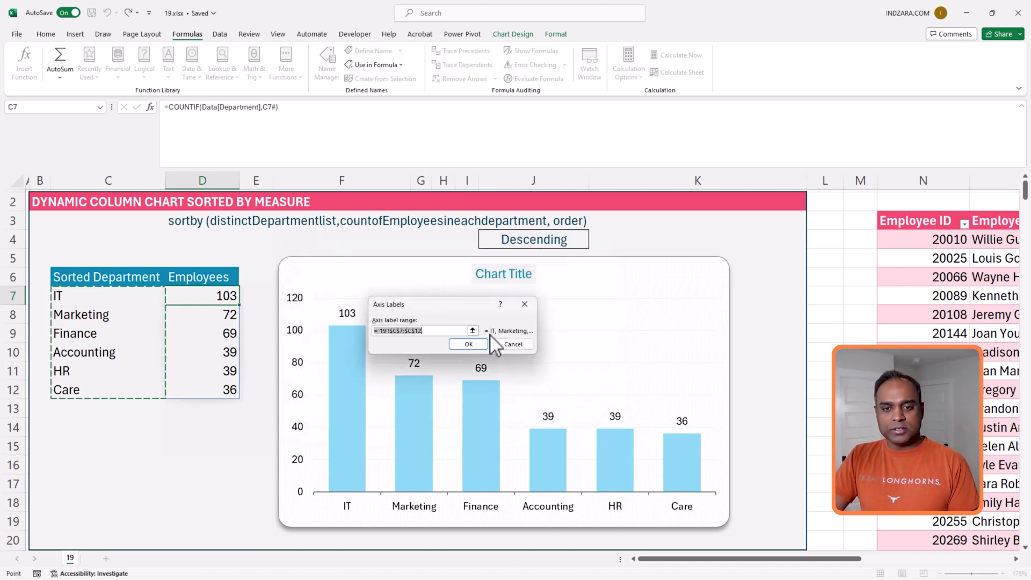
pyautogui.click(415, 331)
pyautogui.moveTo(389, 331); pyautogui.dragTo(436, 332)
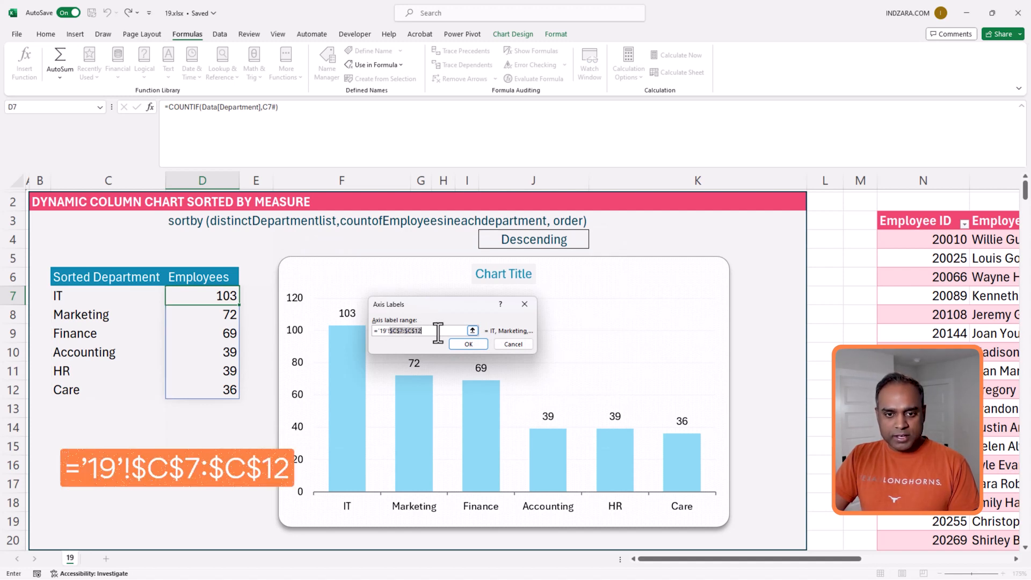
pyautogui.press('BackSpace')
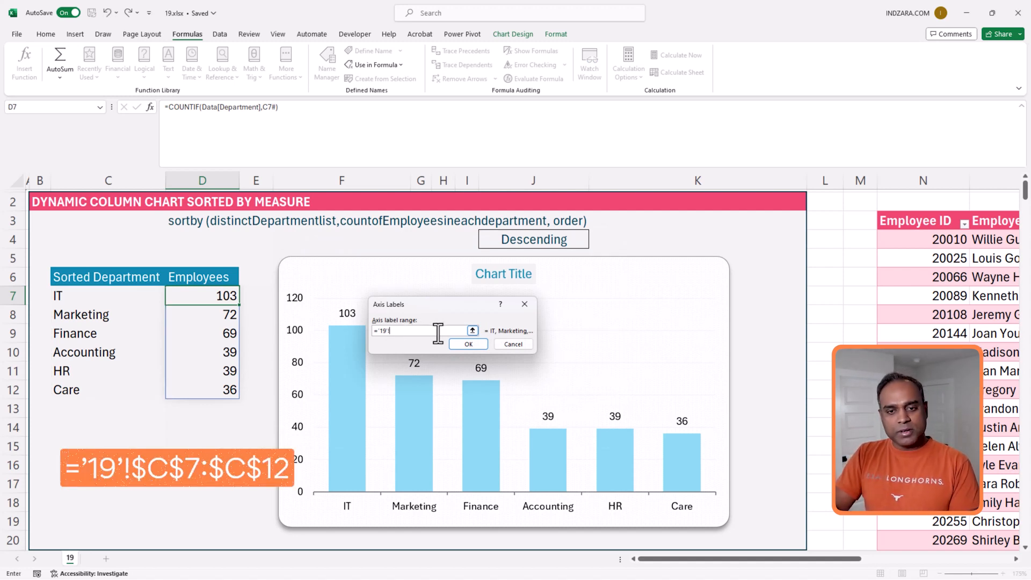
pyautogui.write('Depart')
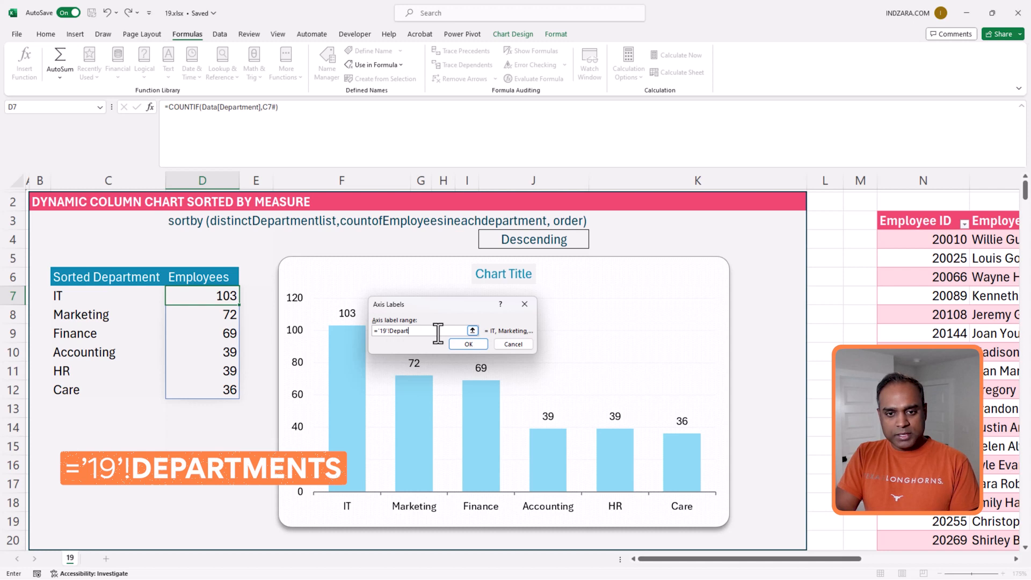
pyautogui.write('mentlis')
pyautogui.click(475, 342)
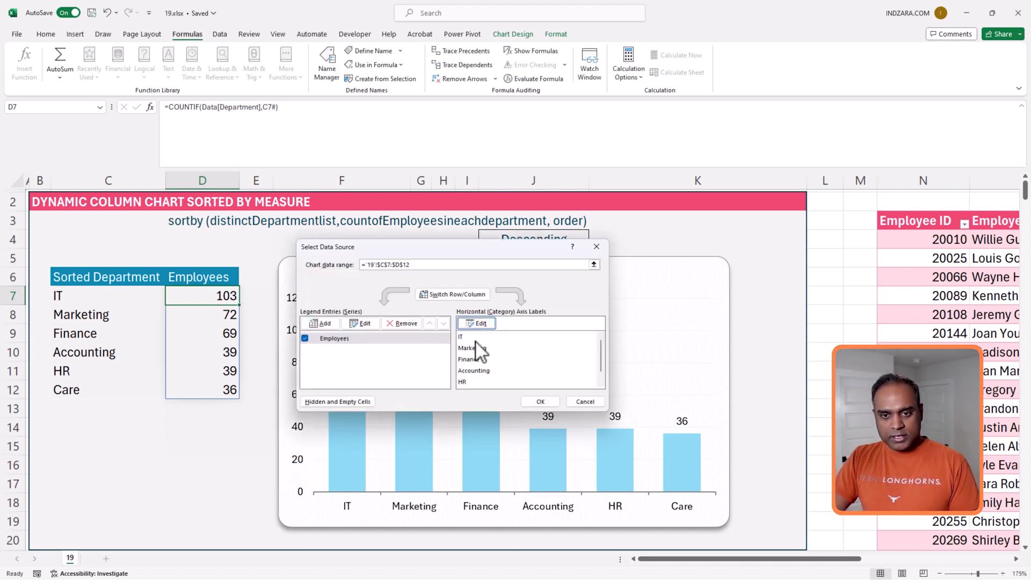
pyautogui.click(532, 400)
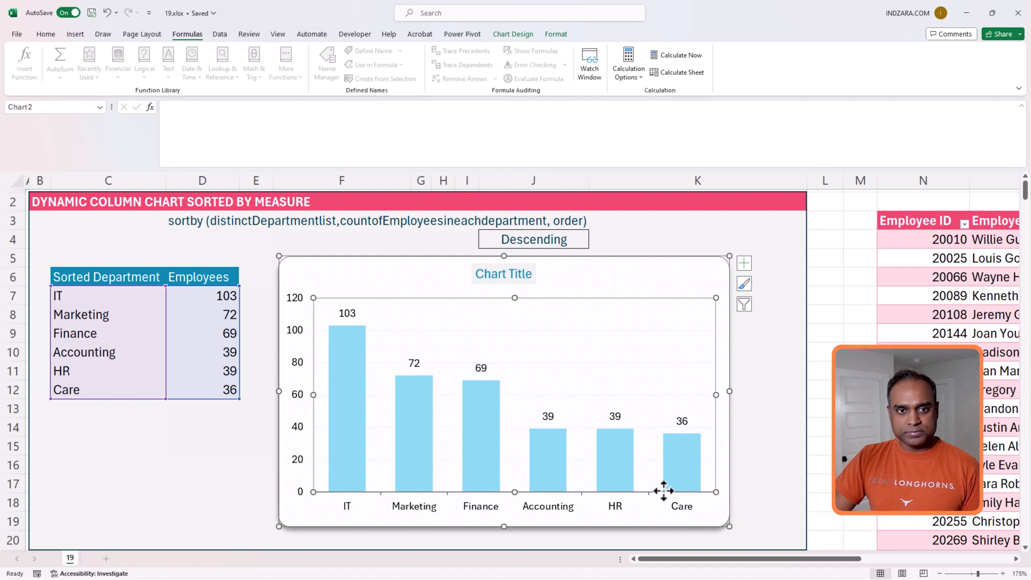
# - Test the chart's sorting by switching the order in J4 to Ascending and back to Descending
pyautogui.click(577, 243)
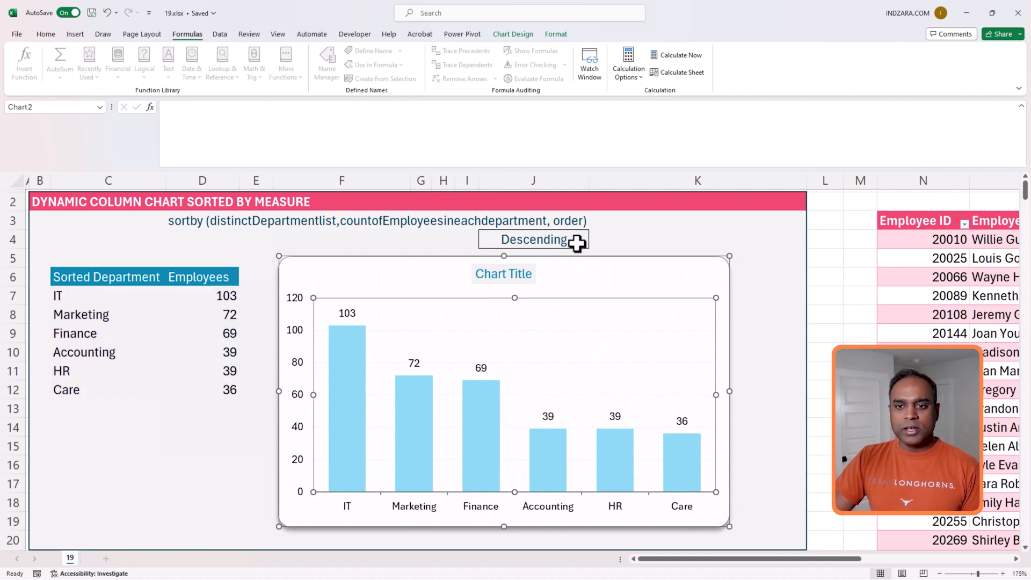
pyautogui.click(593, 245)
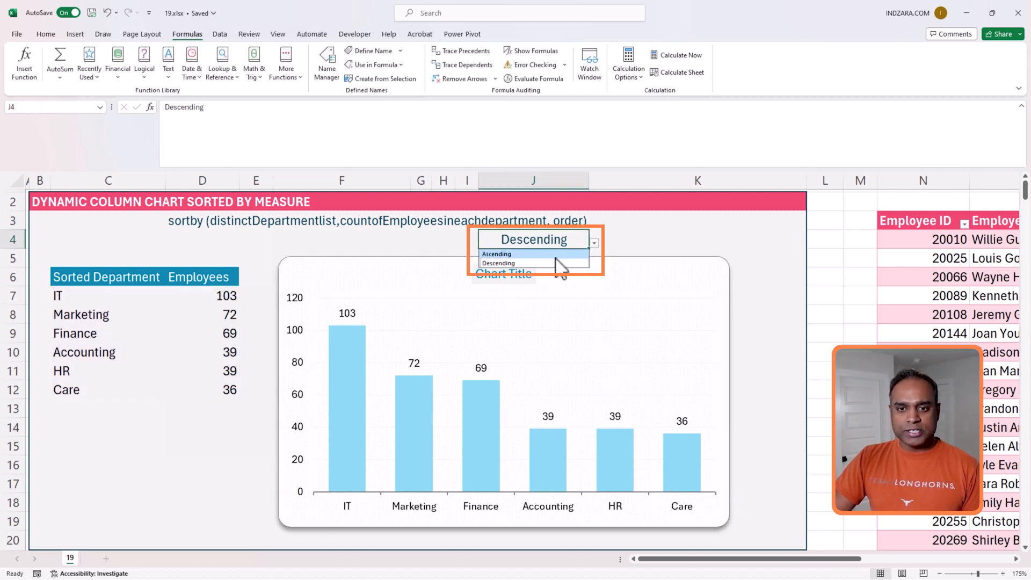
pyautogui.click(497, 254)
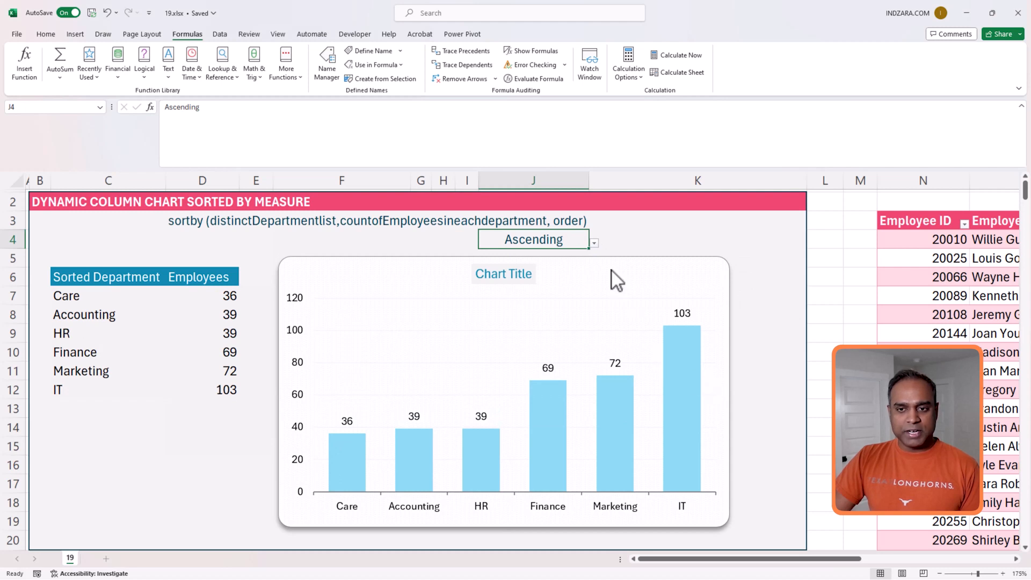
pyautogui.click(594, 243)
pyautogui.click(553, 265)
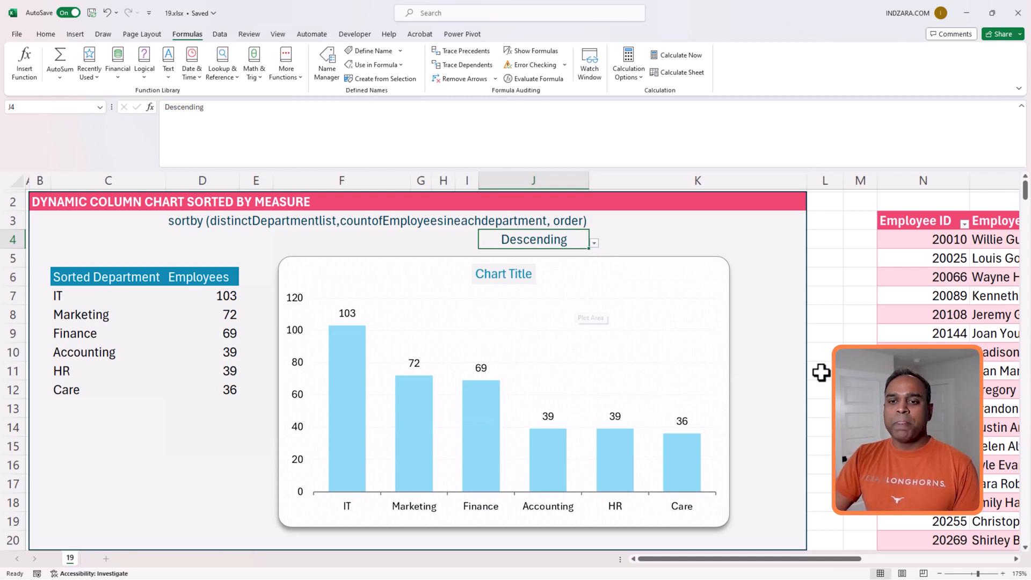
# - Examine the employee data table beside the chart down to its last row and the extra records next to it
pyautogui.click(924, 390)
pyautogui.press('Right')
pyautogui.press('Right')
pyautogui.press('Right')
pyautogui.press('Right')
pyautogui.press('Right')
pyautogui.press('Right')
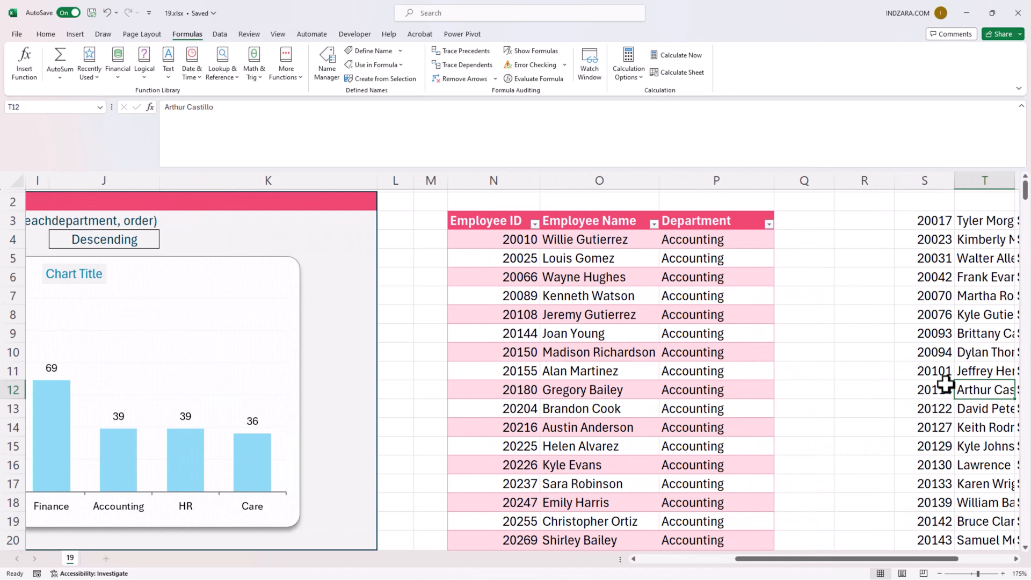
pyautogui.click(765, 251)
pyautogui.hotkey('ctrl', 'Down')
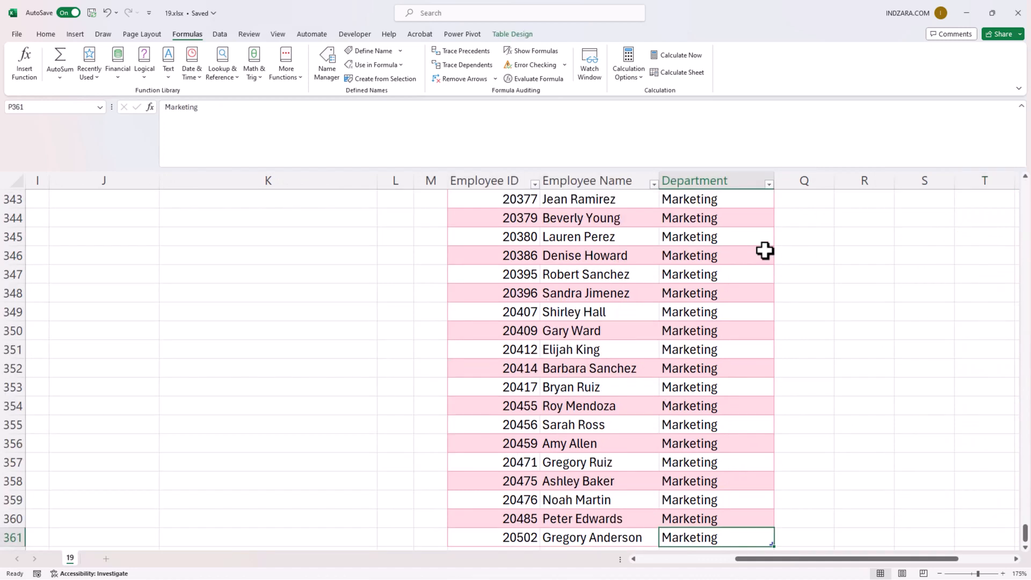
pyautogui.hotkey('ctrl', 'Up')
# - Copy the block of additional employee records in S3:U148
pyautogui.click(925, 220)
pyautogui.press('Up')
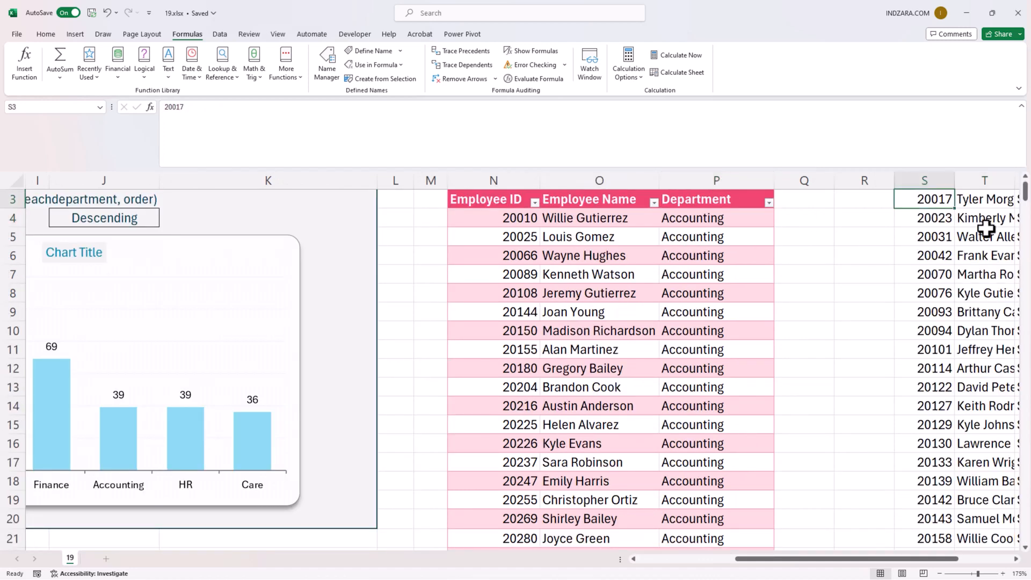
pyautogui.press('Right')
pyautogui.scroll(1, 986, 228)
pyautogui.press('Right')
pyautogui.press('Right')
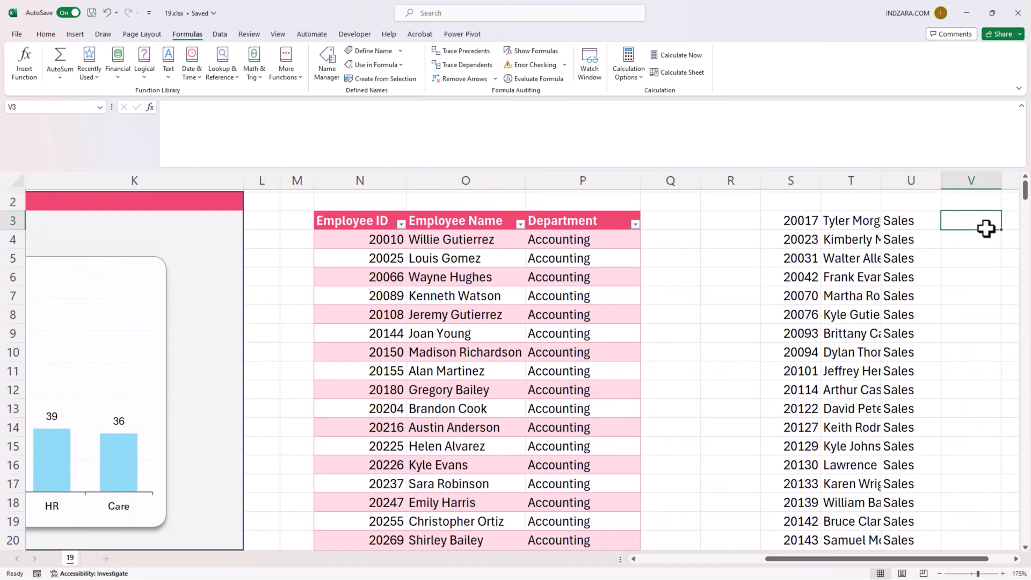
pyautogui.press('Left')
pyautogui.press('Left')
pyautogui.press('Left')
pyautogui.hotkey('ctrl', 'shift', 'Right')
pyautogui.hotkey('ctrl', 'shift', 'Down')
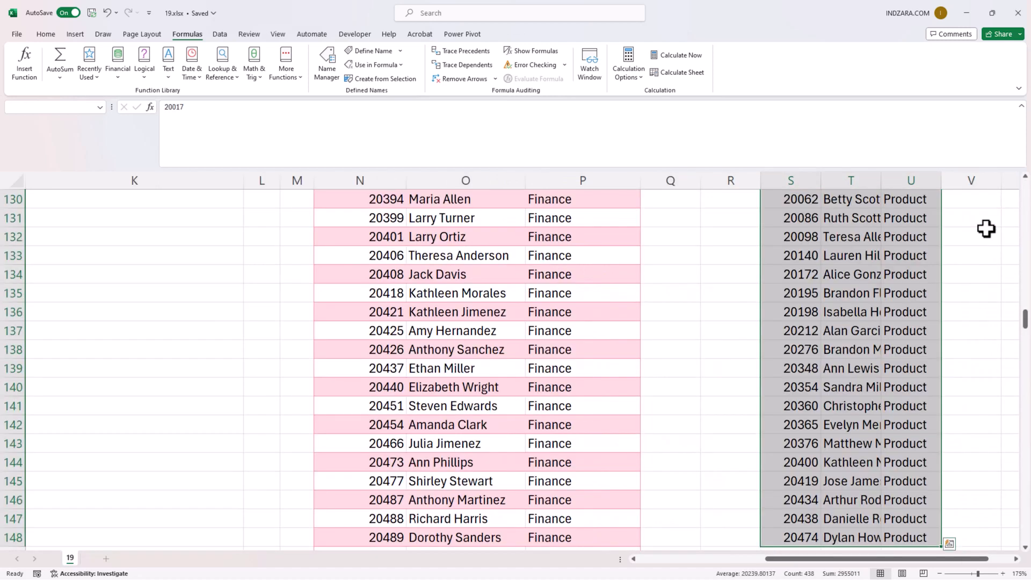
pyautogui.hotkey('ctrl', 'c')
# - Paste the copied records directly below the employee table starting at N362, and return to the chart
pyautogui.click(573, 388)
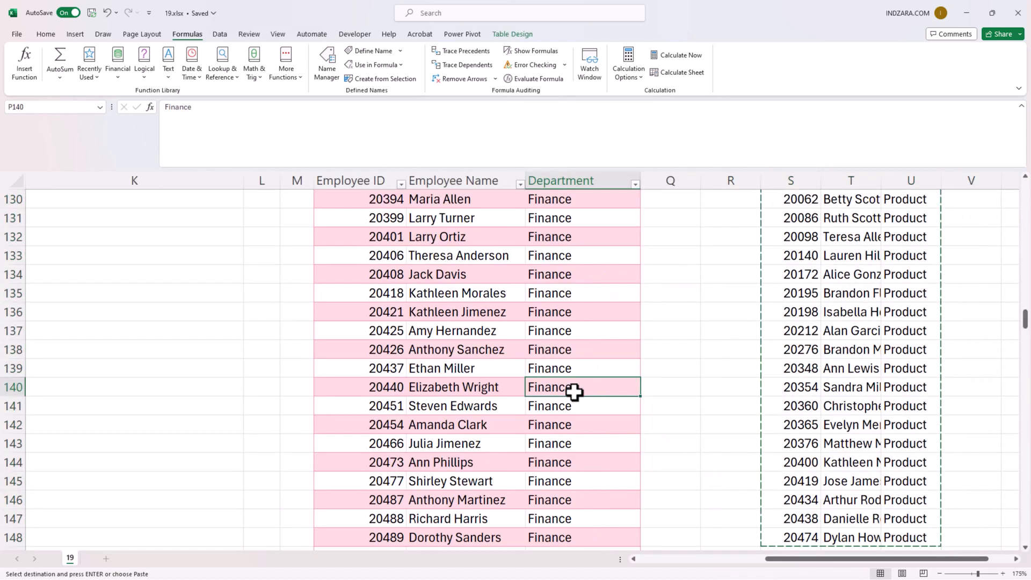
pyautogui.hotkey('ctrl', 'Down')
pyautogui.scroll(-4, 573, 392)
pyautogui.rightClick(391, 329)
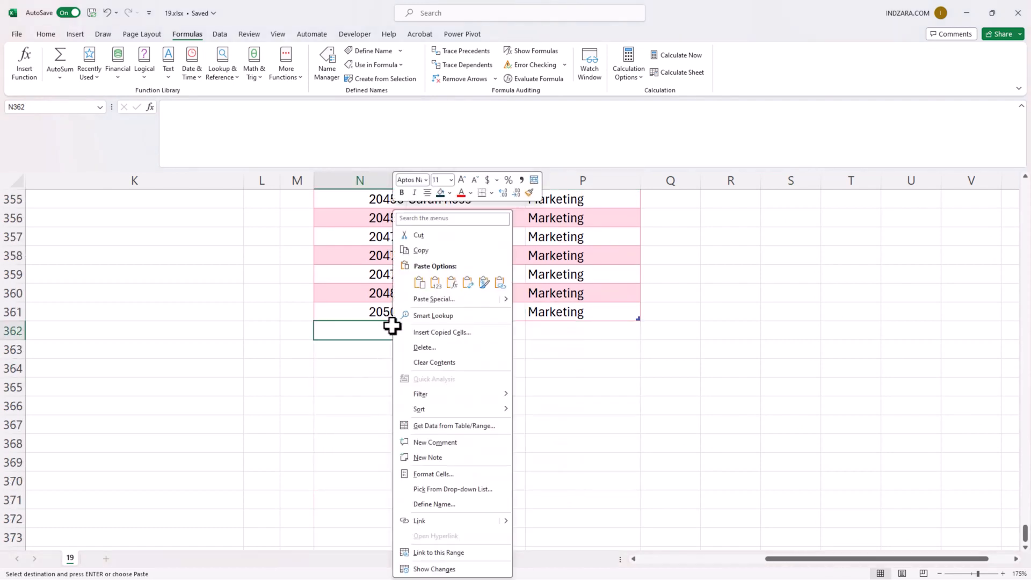
pyautogui.click(425, 288)
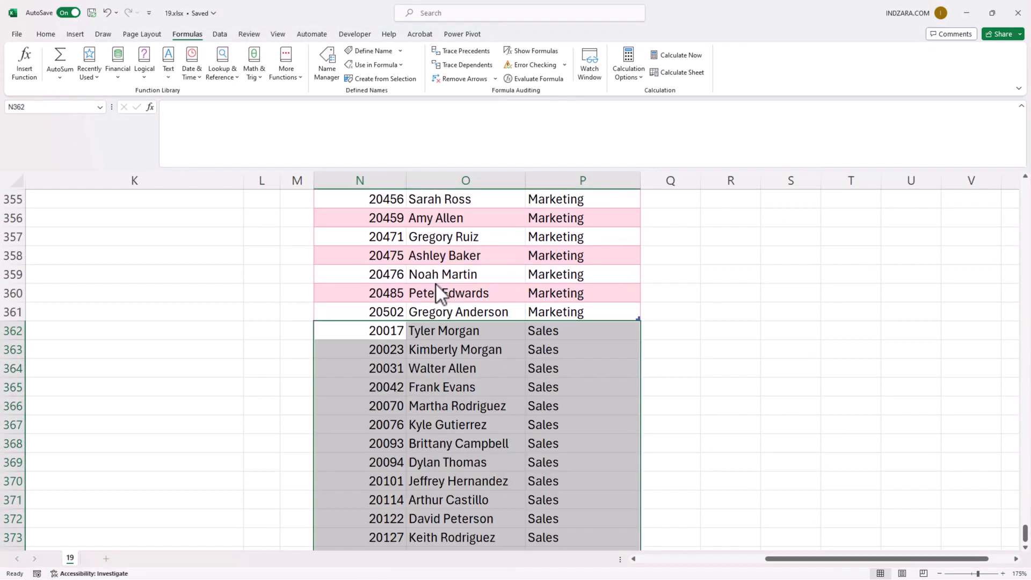
pyautogui.click(405, 348)
pyautogui.hotkey('ctrl', 'Up')
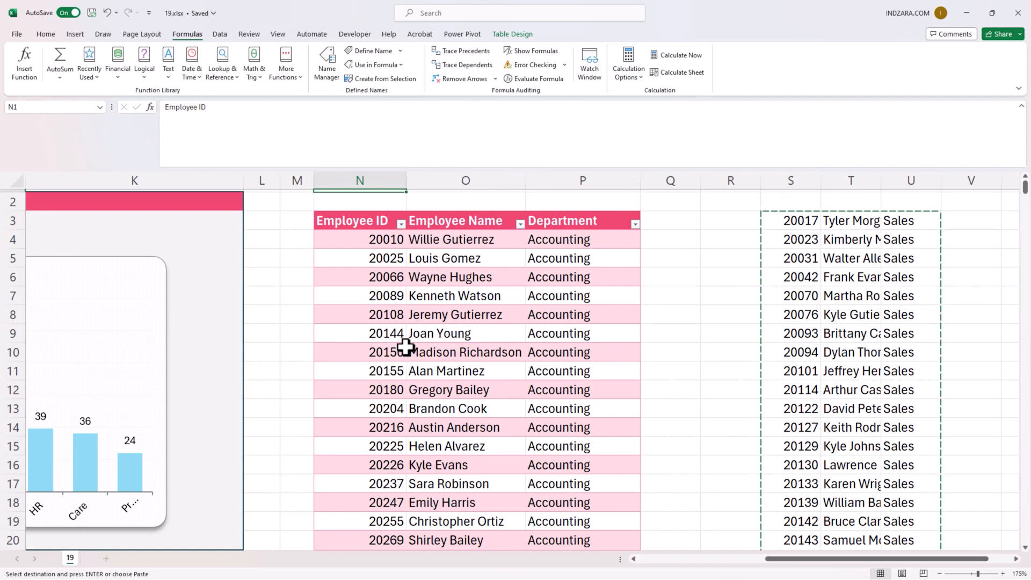
pyautogui.hotkey('ctrl', 'Home')
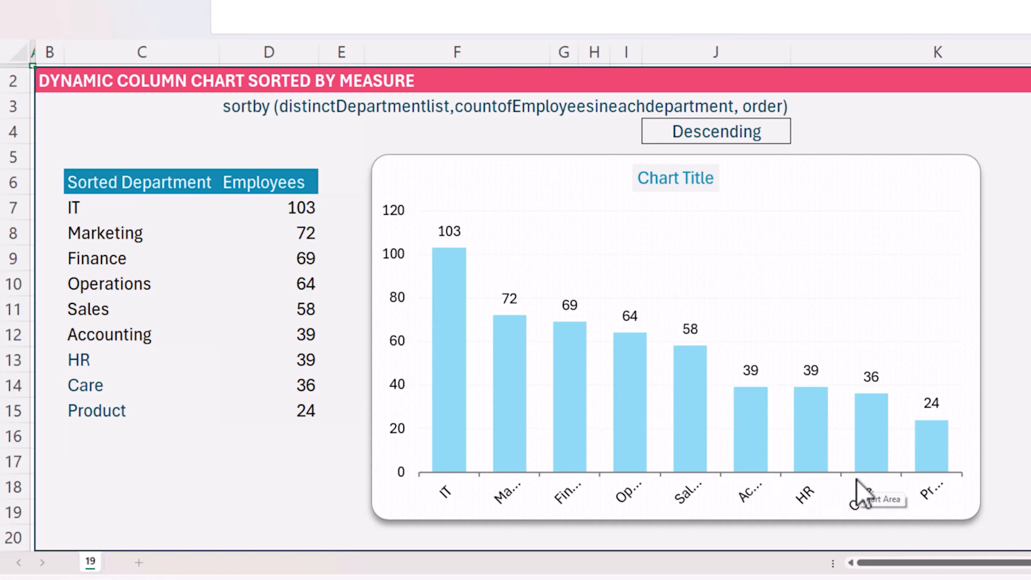
# - Set the sort order in J4 to Ascending for the expanded department list
pyautogui.click(785, 131)
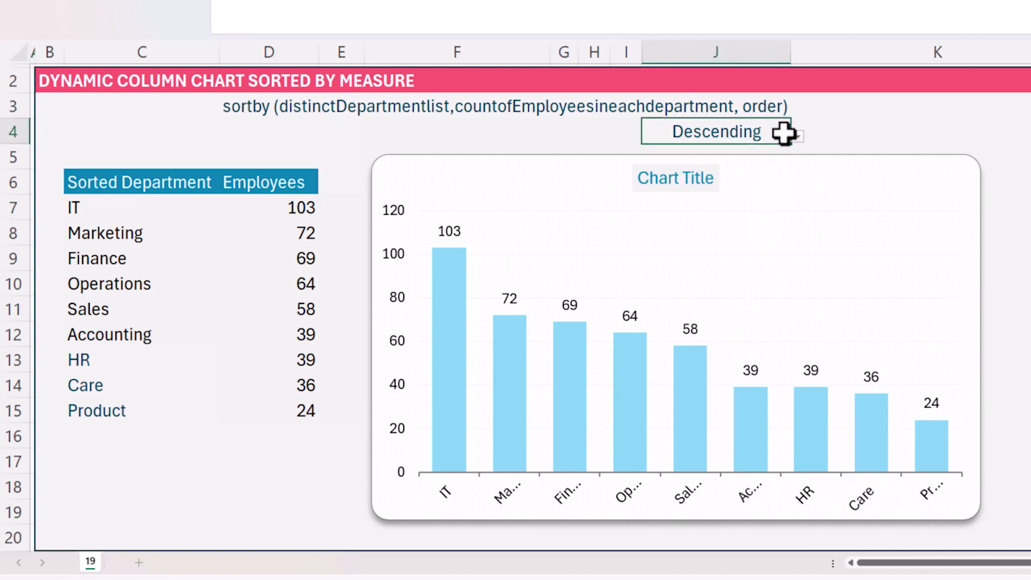
pyautogui.click(797, 137)
pyautogui.click(771, 150)
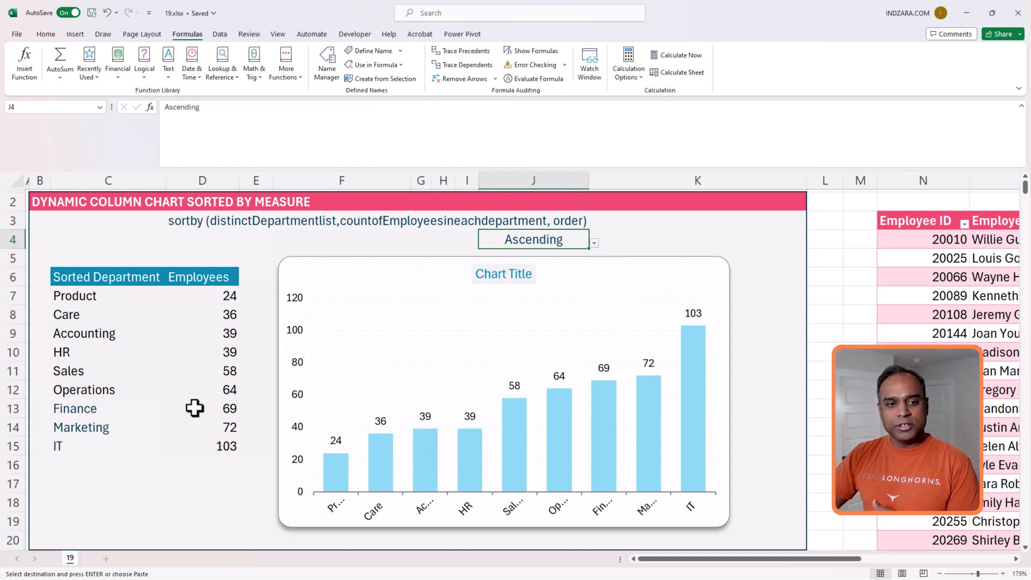
# - Review the formulas in C7 and D7, the Counts and Departments name definitions, and the chart's source ranges
pyautogui.click(113, 301)
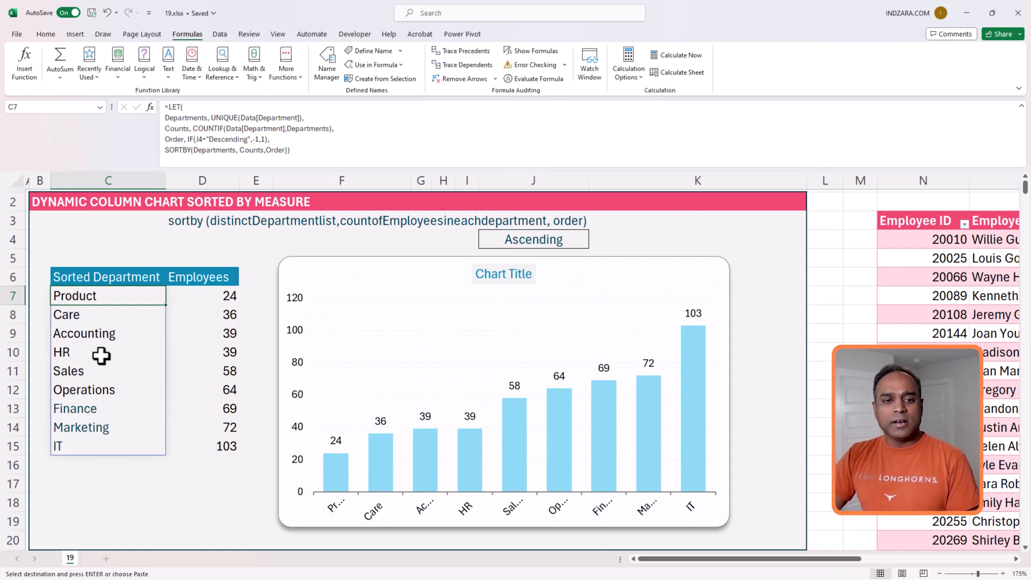
pyautogui.click(197, 295)
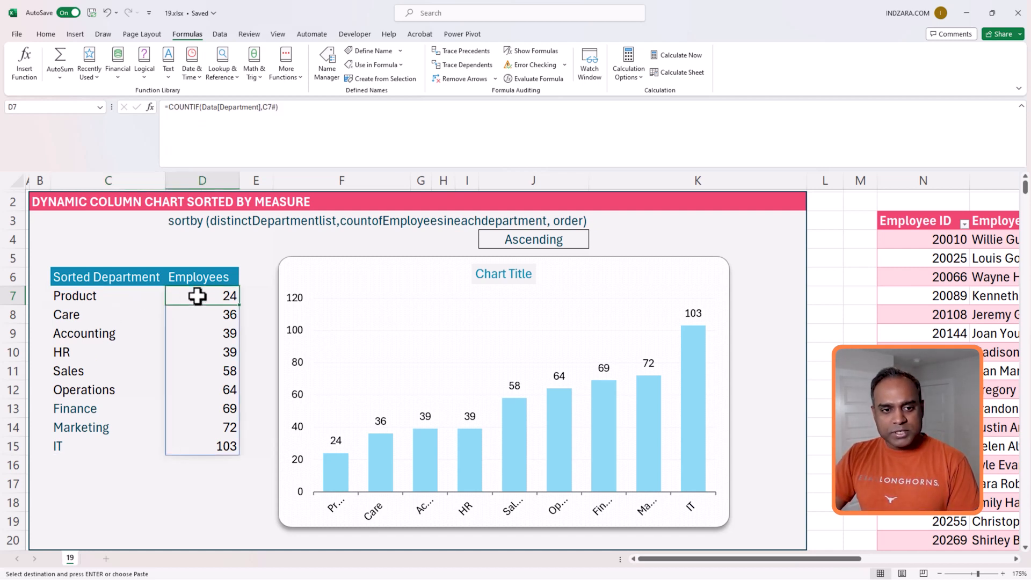
pyautogui.click(329, 67)
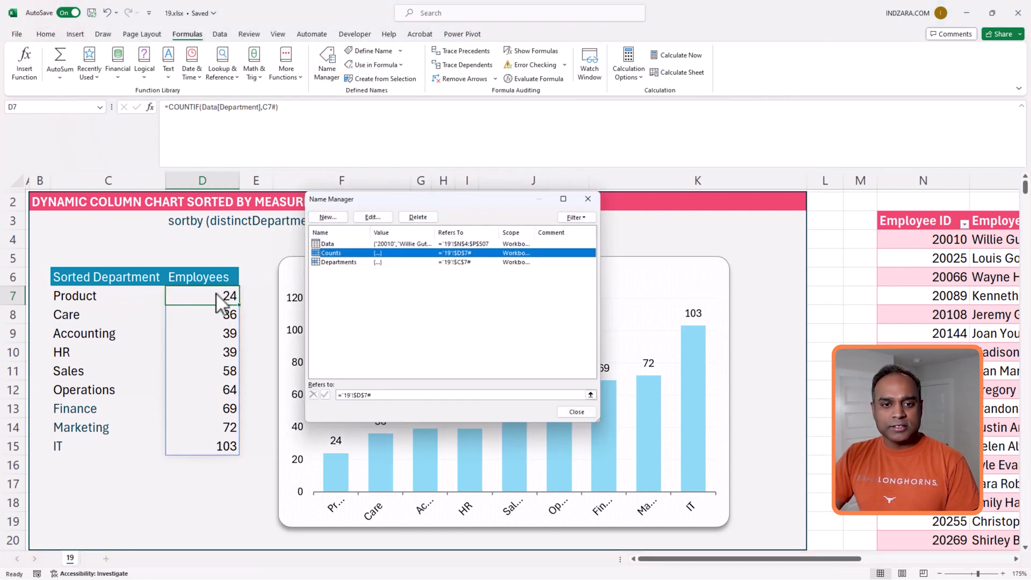
pyautogui.click(340, 264)
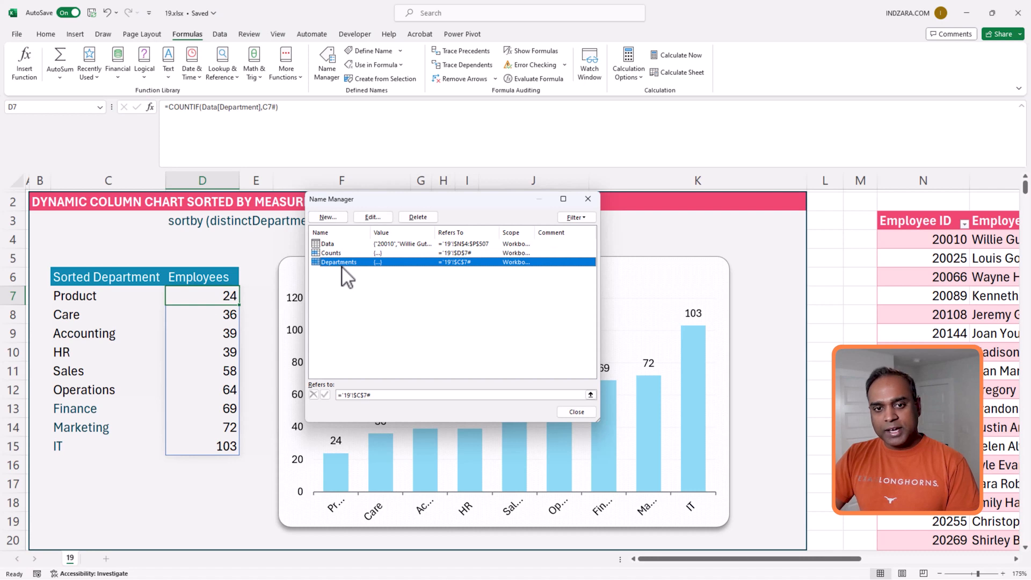
pyautogui.click(583, 414)
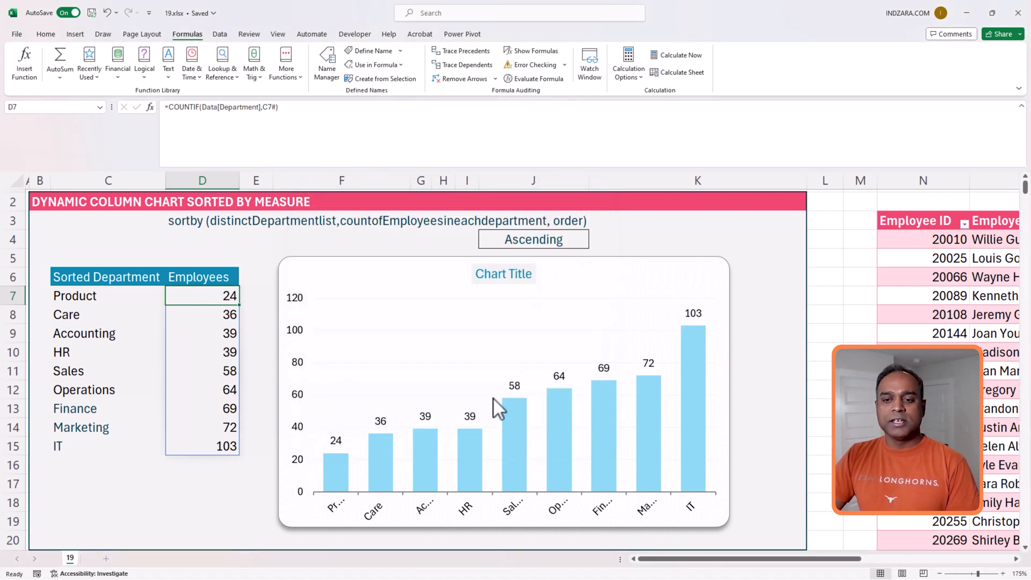
pyautogui.click(515, 376)
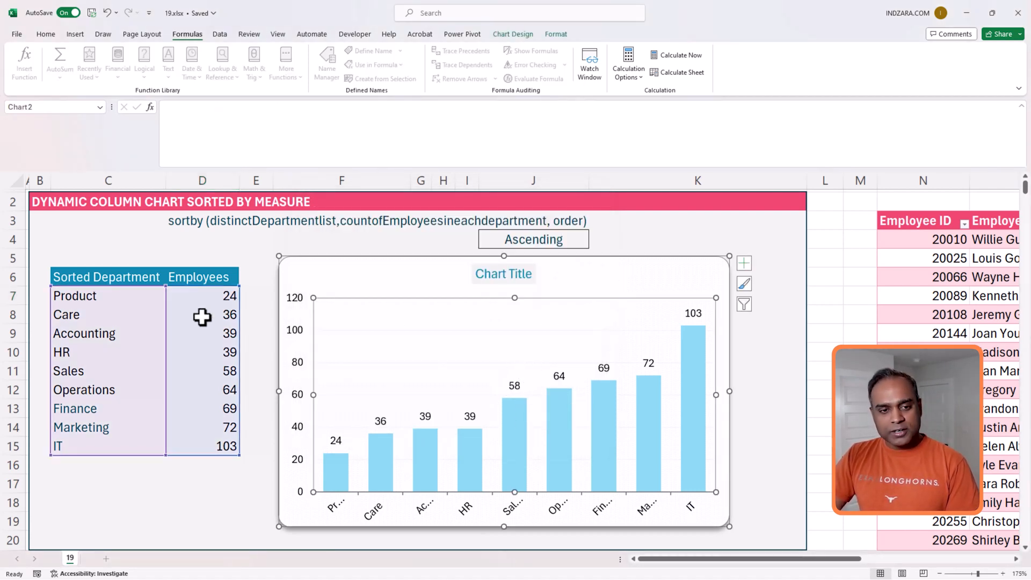